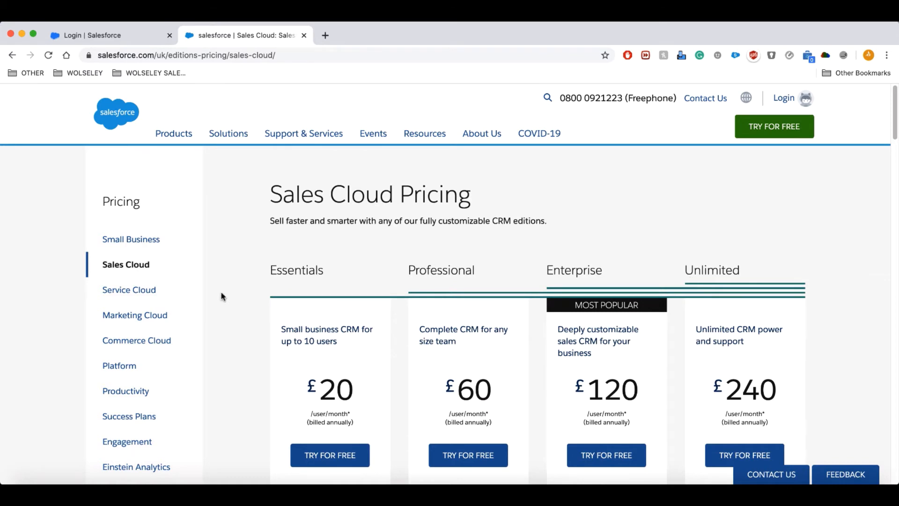
# Log back in to Salesforce with the saved username, then return to the Sales Cloud pricing page.
pyautogui.scroll(-1, 235, 295)
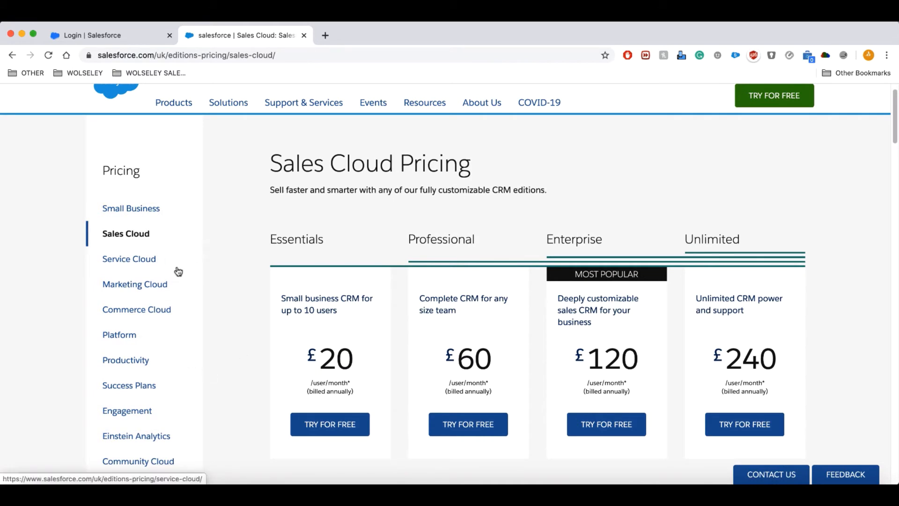
pyautogui.click(125, 37)
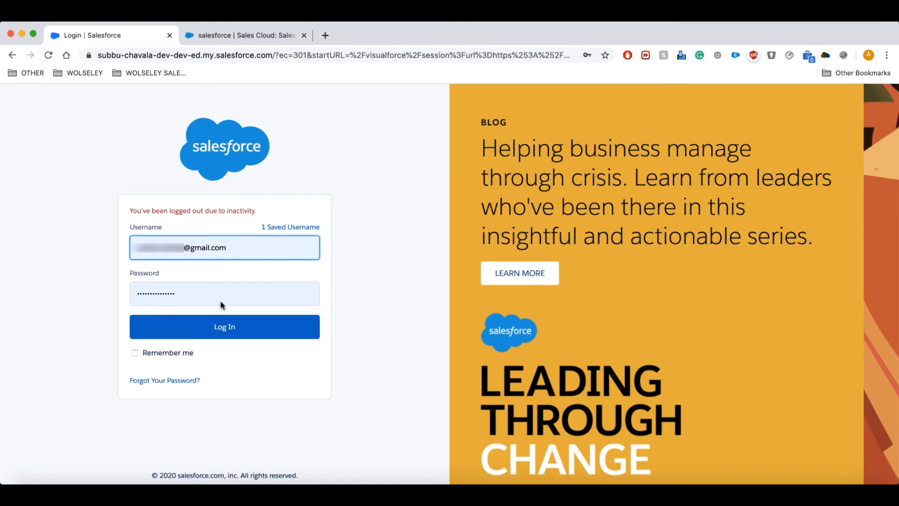
pyautogui.click(240, 324)
pyautogui.click(271, 34)
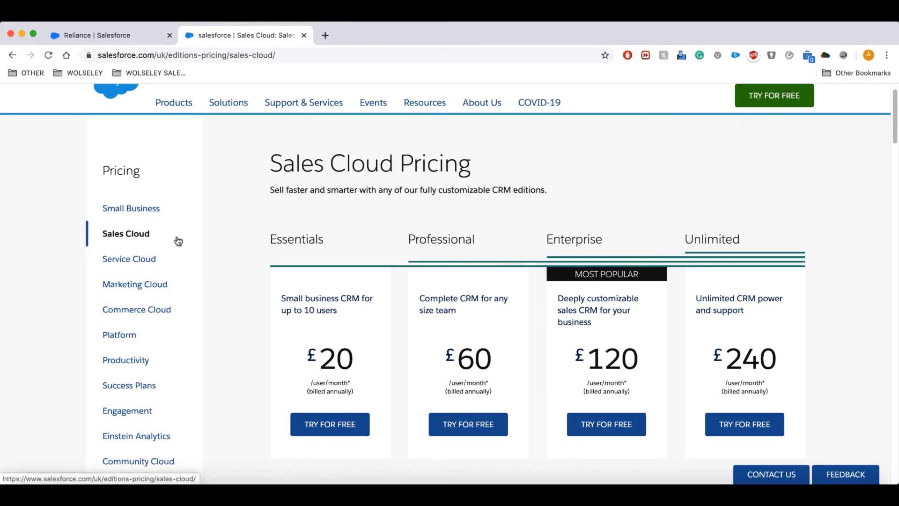
# From the Reliance tab, launch the Sales app via the App Launcher's View All list.
pyautogui.click(114, 38)
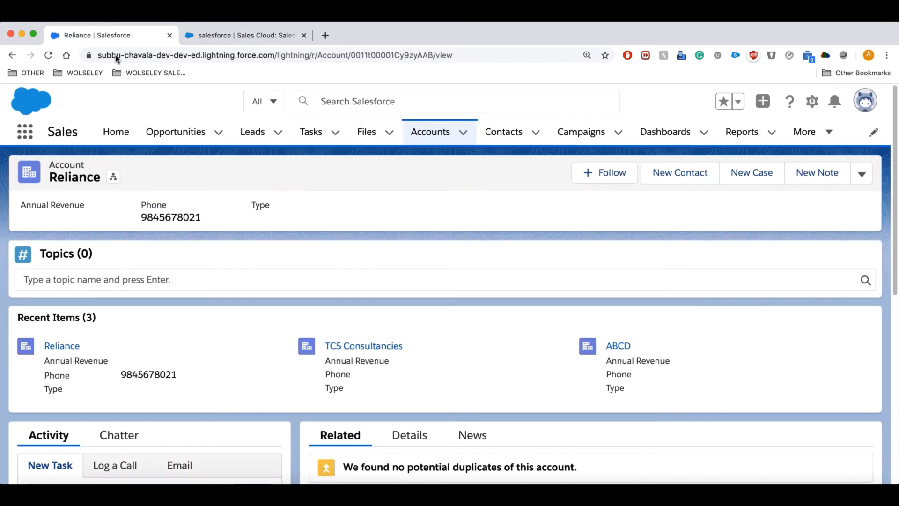
pyautogui.click(28, 135)
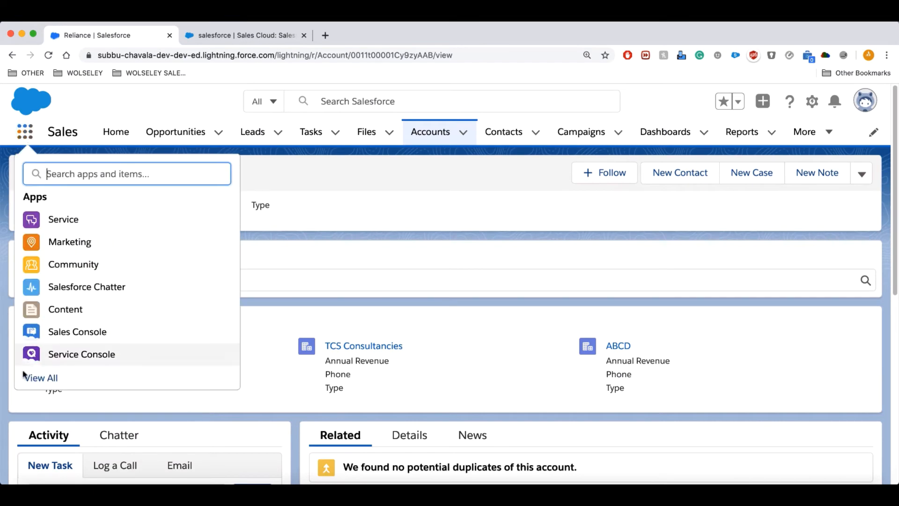
pyautogui.click(47, 378)
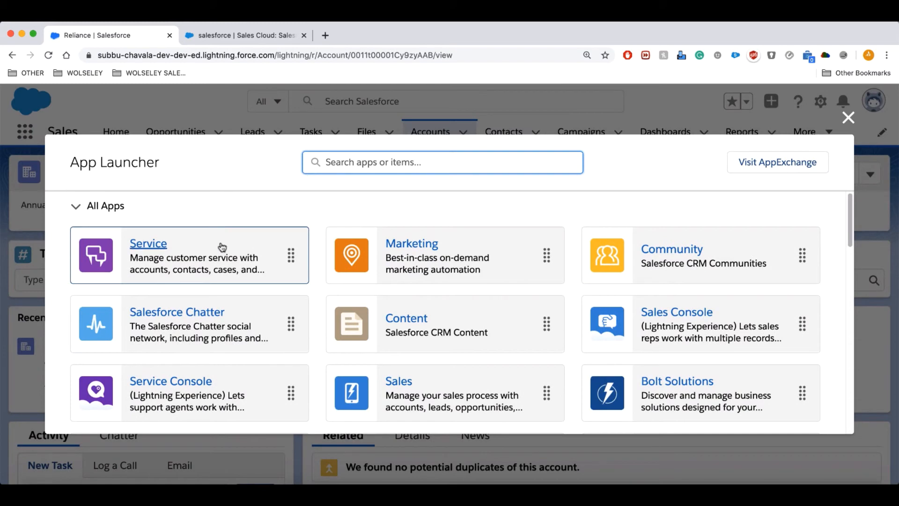
pyautogui.moveTo(851, 204); pyautogui.dragTo(831, 209)
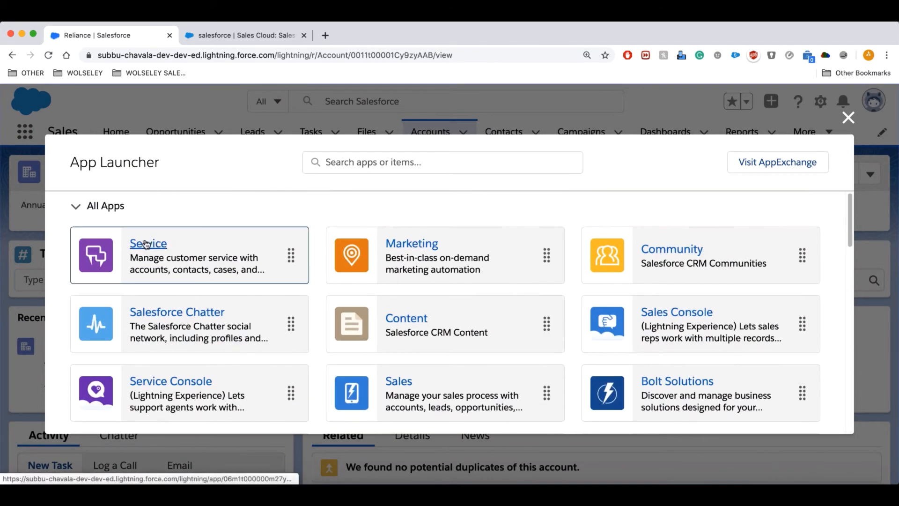
pyautogui.click(399, 382)
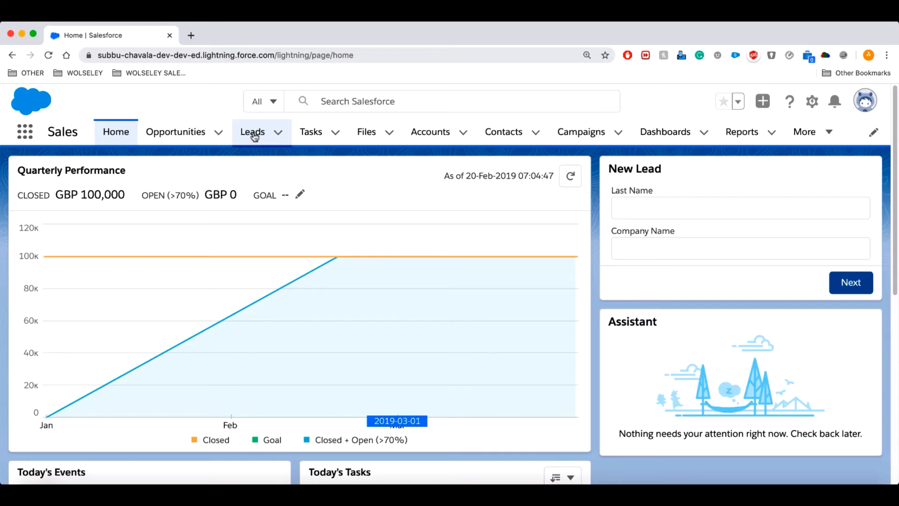
# Create a lead with salutation Mr., the person's first and last name, mobile number and company TCS Consultancies.
pyautogui.click(253, 134)
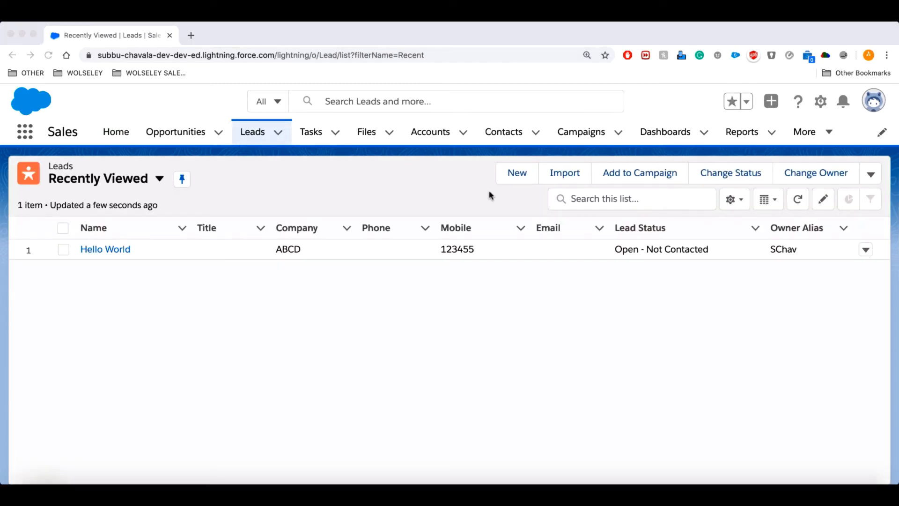
pyautogui.click(522, 175)
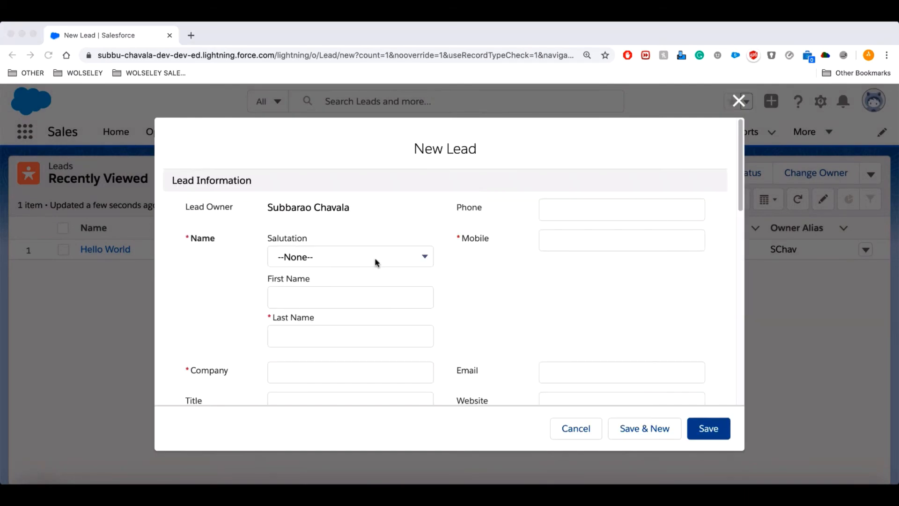
pyautogui.click(376, 261)
pyautogui.click(325, 298)
pyautogui.write('Ratan')
pyautogui.click(292, 345)
pyautogui.write('Tata')
pyautogui.click(565, 241)
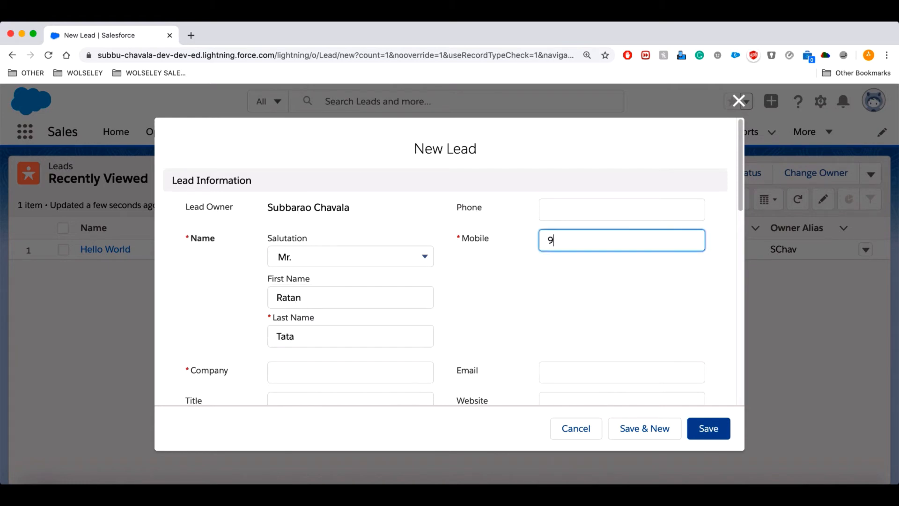
pyautogui.click(380, 338)
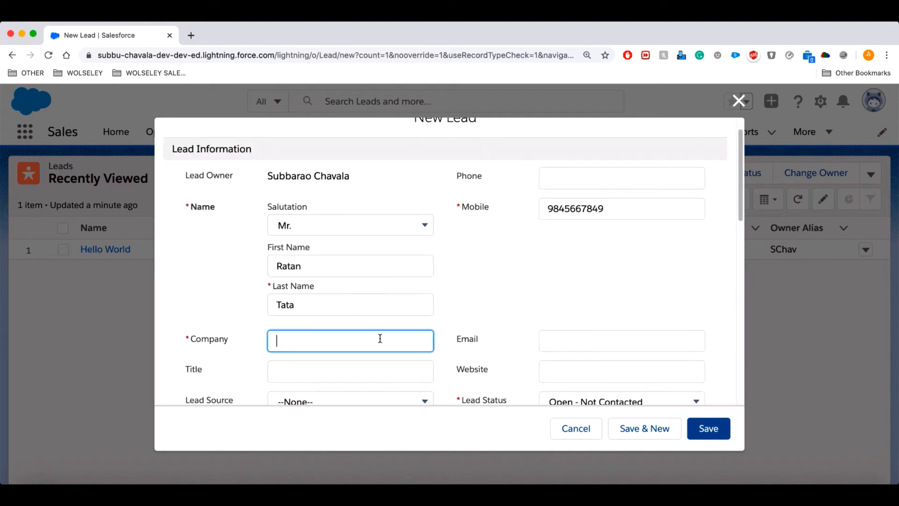
pyautogui.write('TCS Consu')
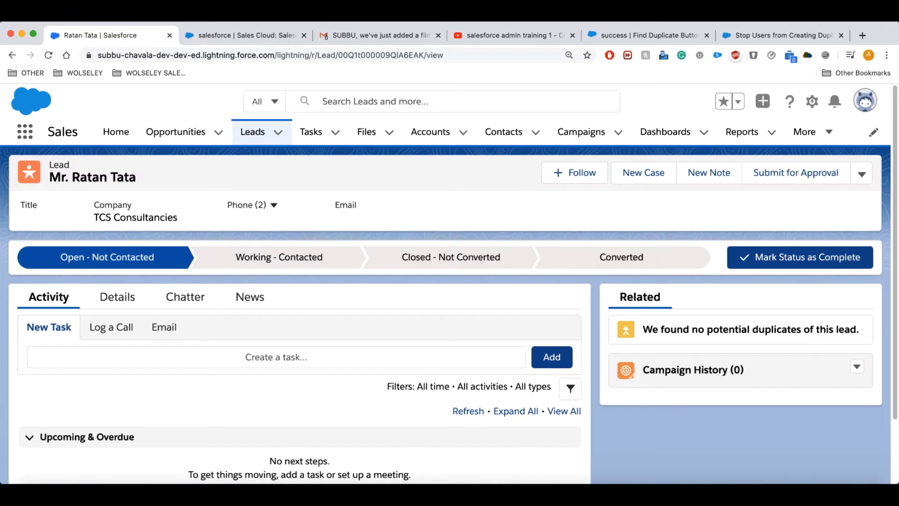
# Open the further-actions dropdown in the TCS Consultancies lead's header.
pyautogui.moveTo(50, 176); pyautogui.dragTo(138, 180)
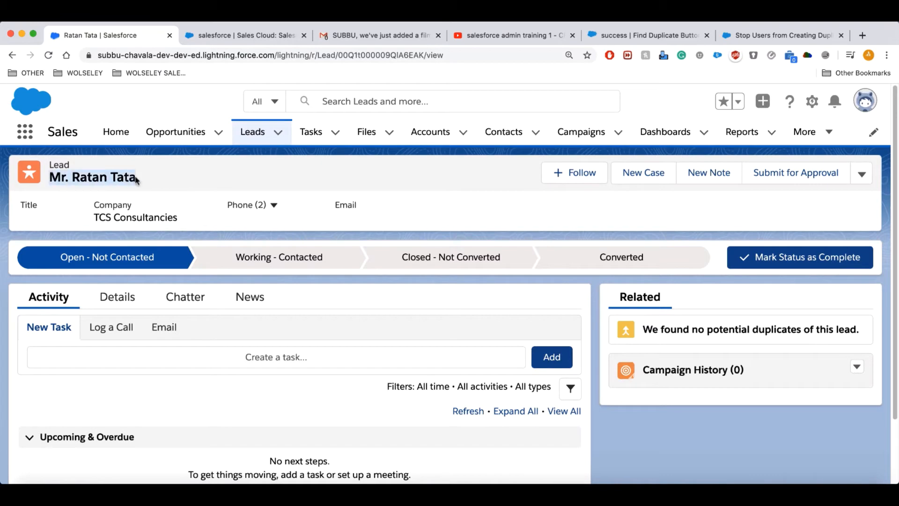
pyautogui.click(177, 194)
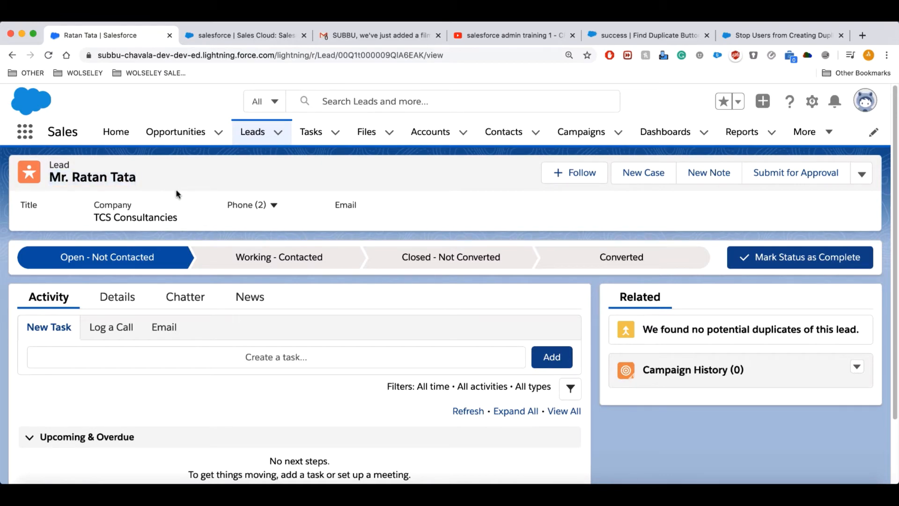
pyautogui.click(863, 174)
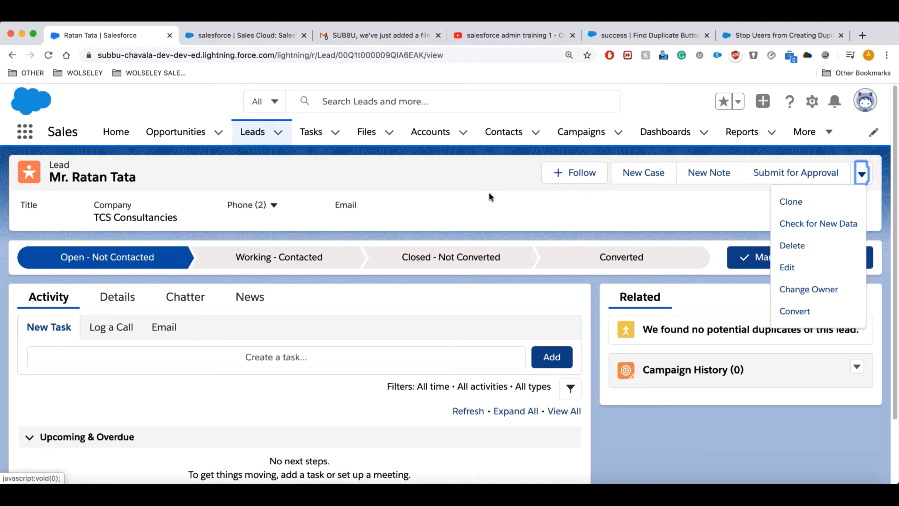
# Convert the lead into a new TCS Consultancies account, a new contact and opportunity 'TCS Consultancies-'.
pyautogui.click(490, 197)
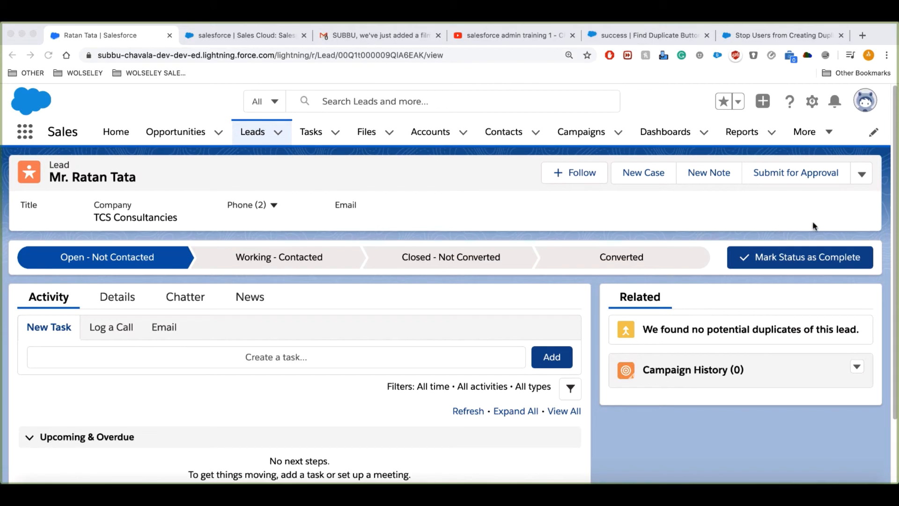
pyautogui.click(864, 177)
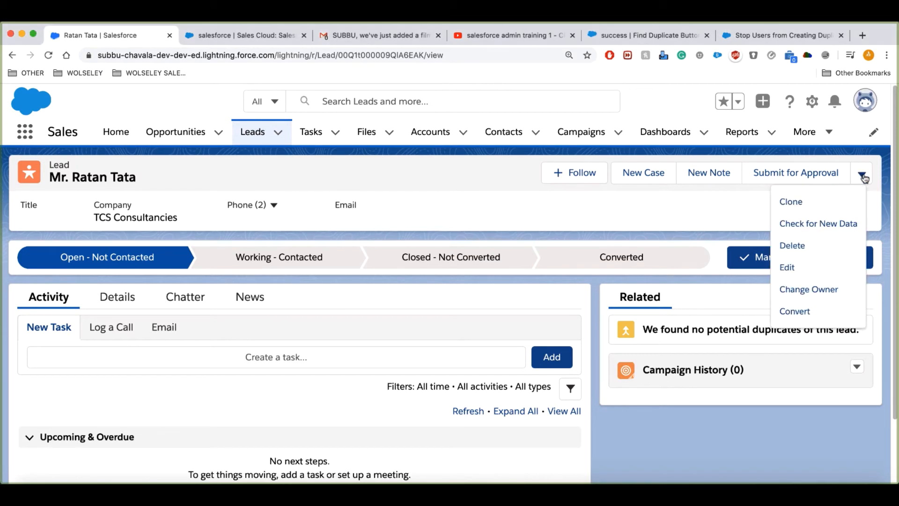
pyautogui.click(796, 312)
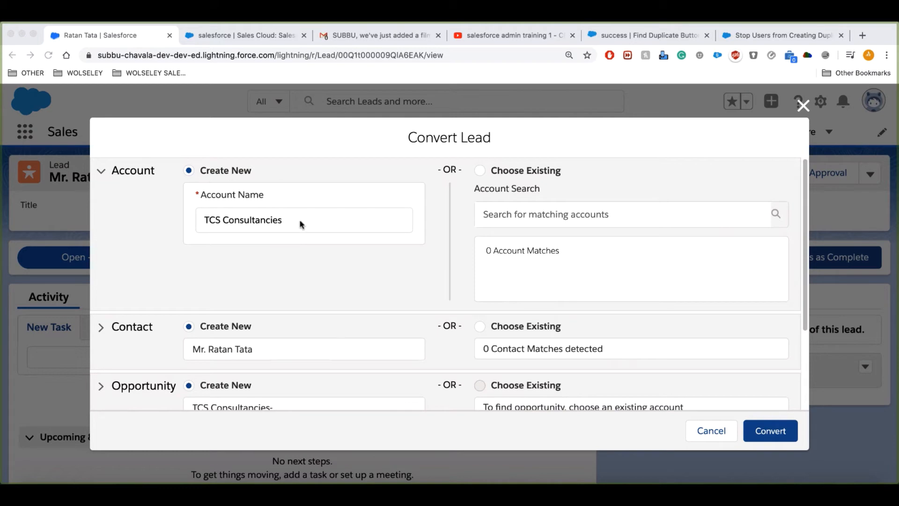
pyautogui.scroll(-1, 253, 219)
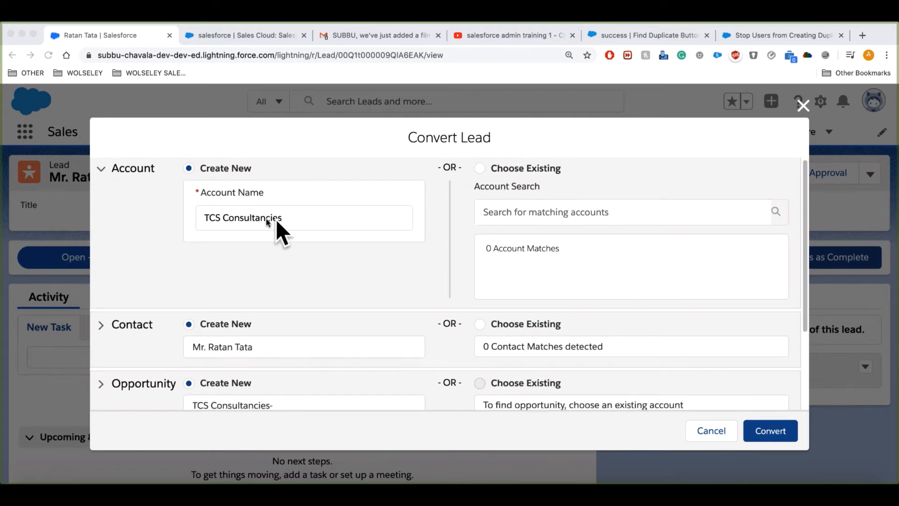
pyautogui.scroll(-3, 327, 265)
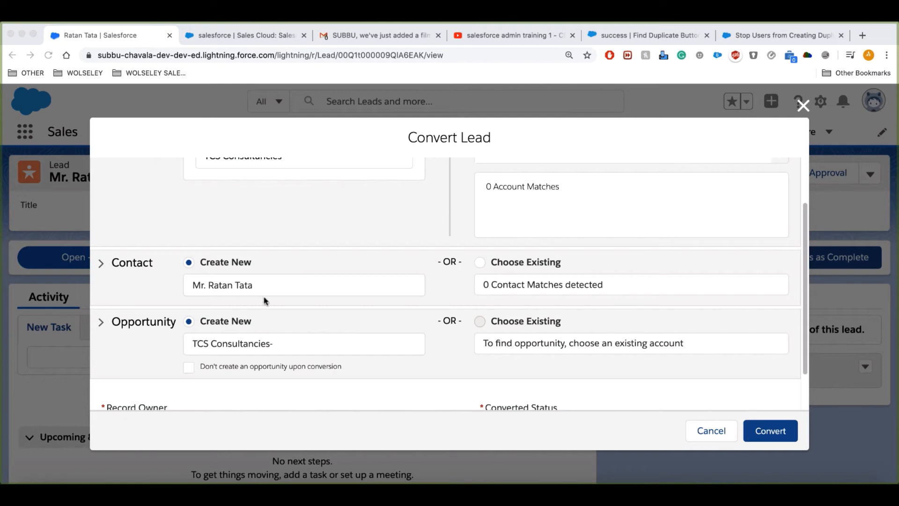
pyautogui.scroll(-1, 294, 304)
pyautogui.scroll(3, 287, 340)
pyautogui.scroll(-1, 262, 375)
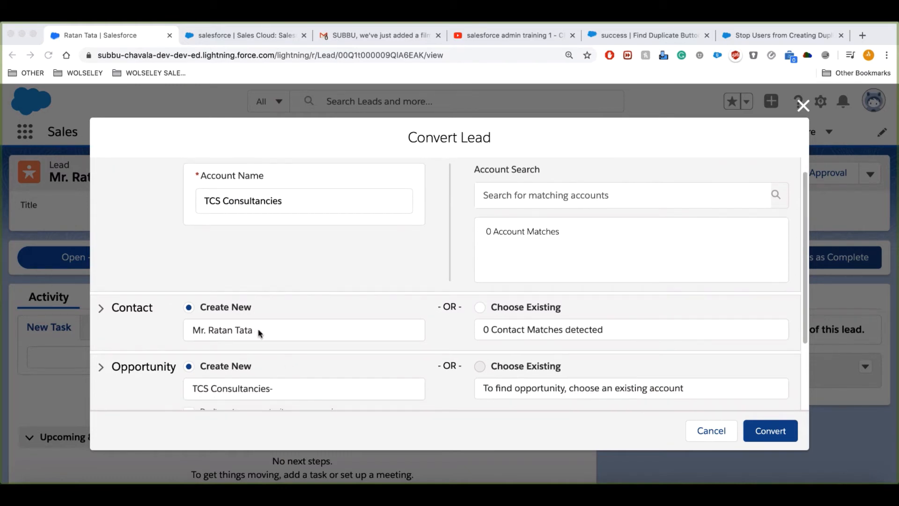
pyautogui.scroll(1, 305, 322)
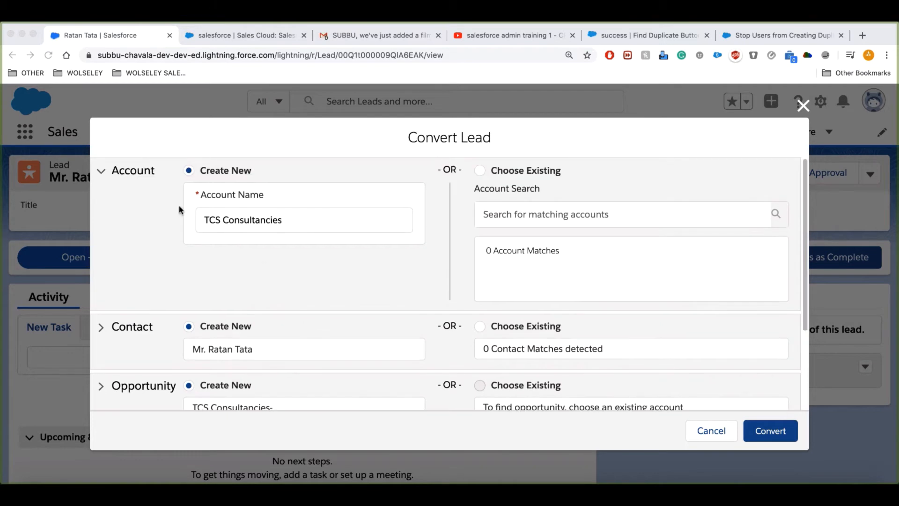
pyautogui.scroll(-1, 146, 390)
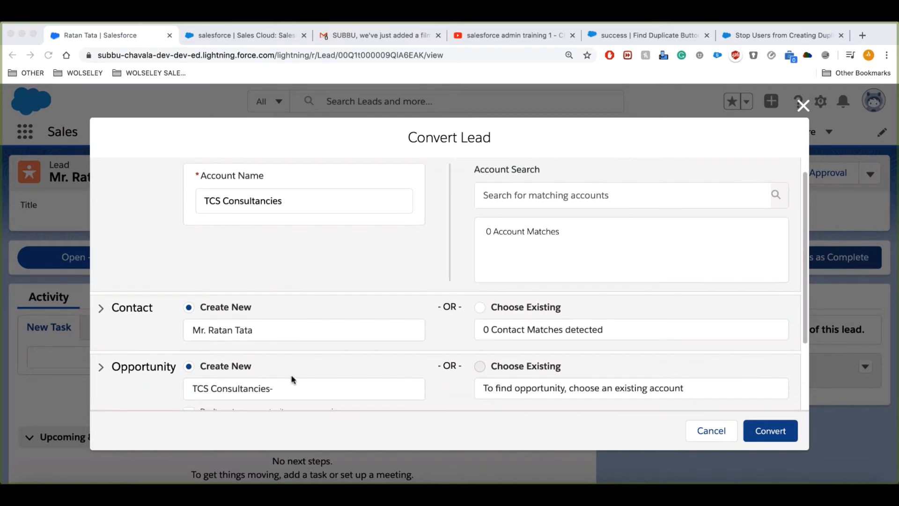
pyautogui.click(773, 435)
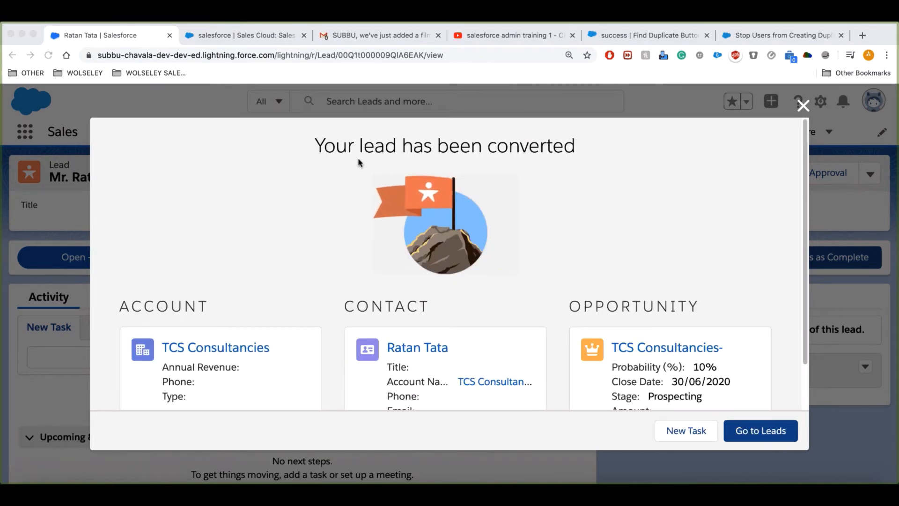
# Review the lead conversion summary and go back to the leads list.
pyautogui.scroll(-2, 526, 241)
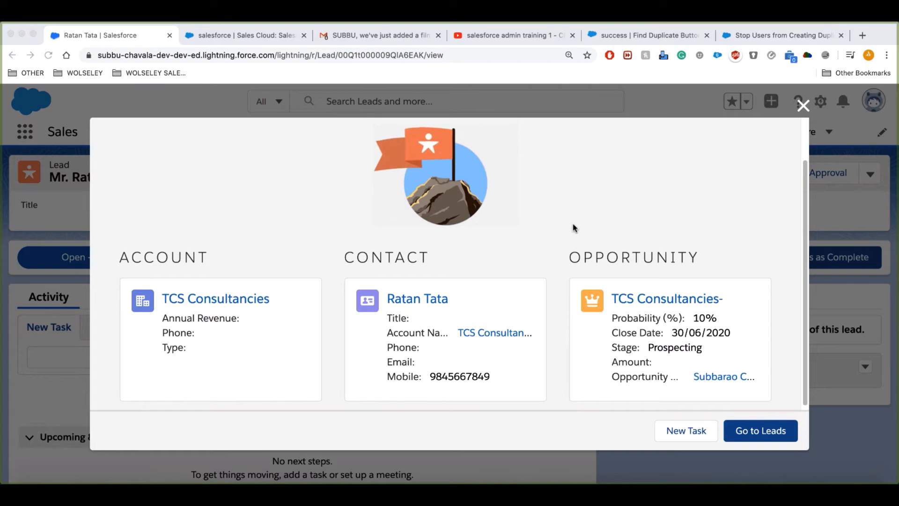
pyautogui.scroll(2, 572, 226)
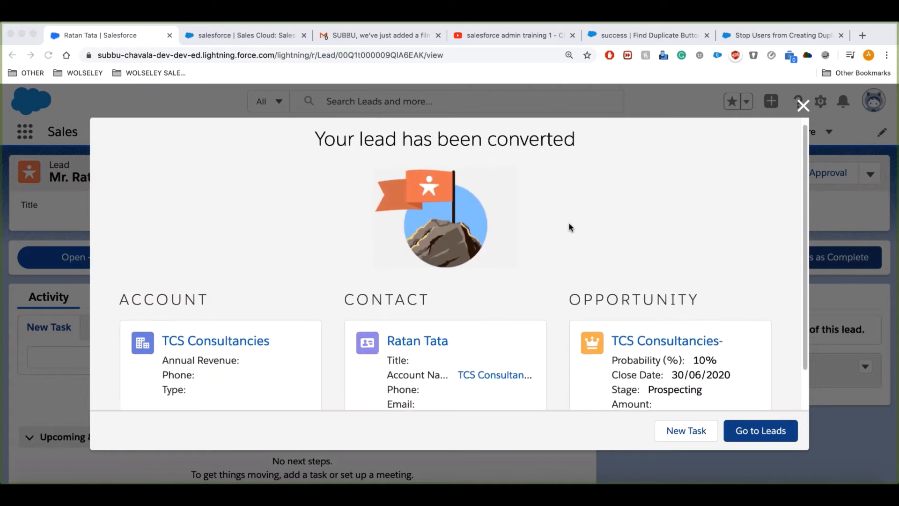
pyautogui.scroll(-1, 570, 227)
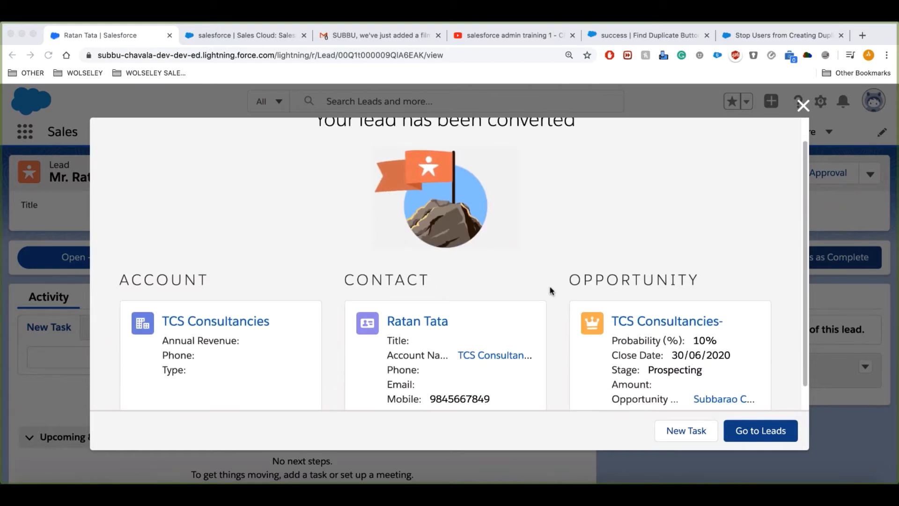
pyautogui.scroll(-1, 592, 255)
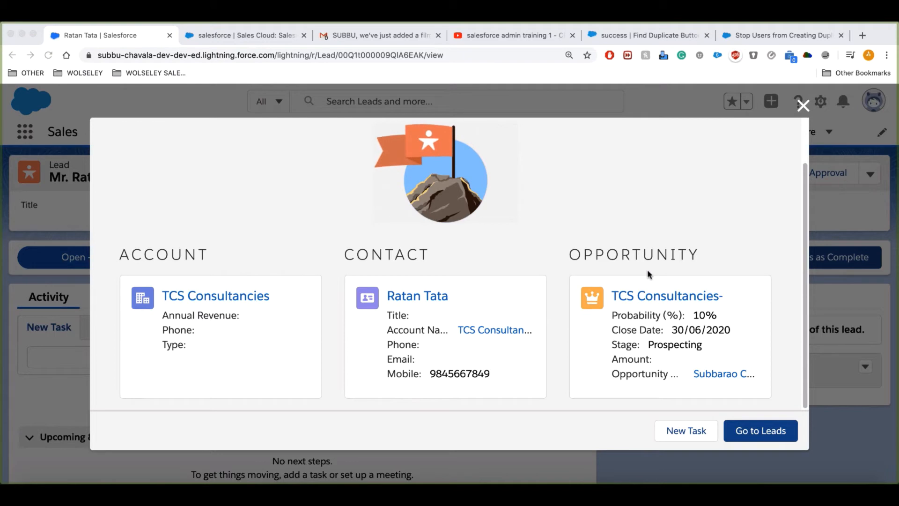
pyautogui.click(756, 433)
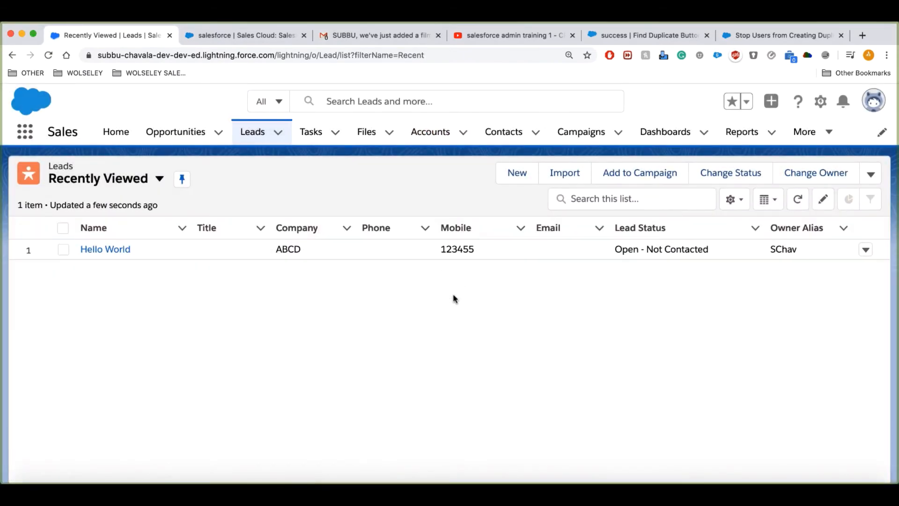
# Open the TCS Consultancies account from the Accounts list.
pyautogui.click(437, 135)
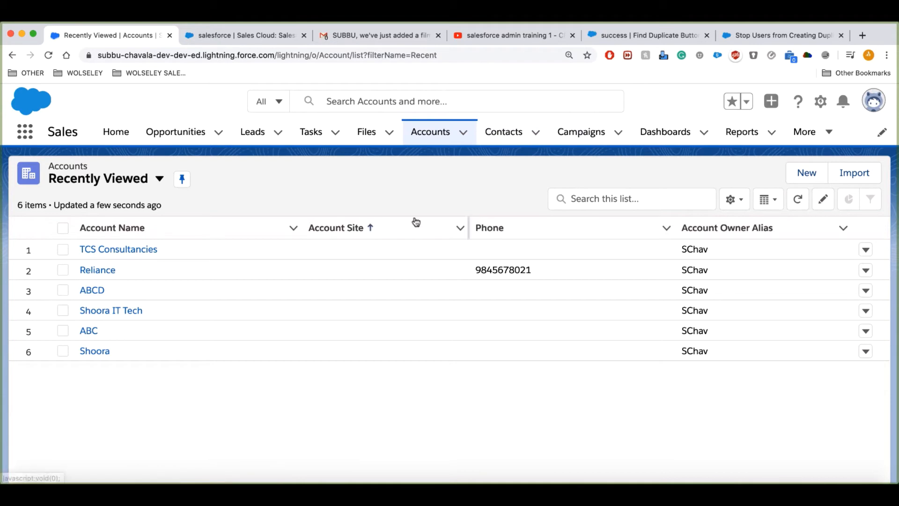
pyautogui.click(114, 253)
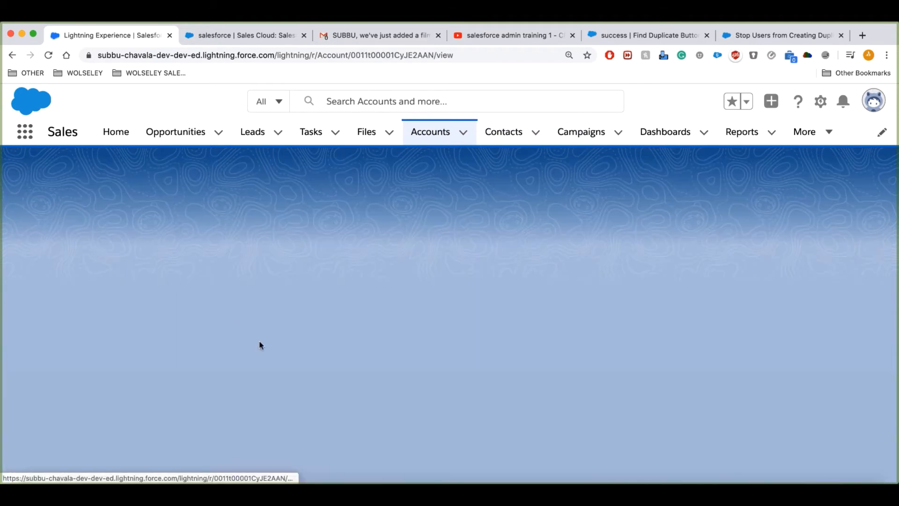
# Scroll through the TCS Consultancies account record and select its name heading.
pyautogui.scroll(-2, 485, 347)
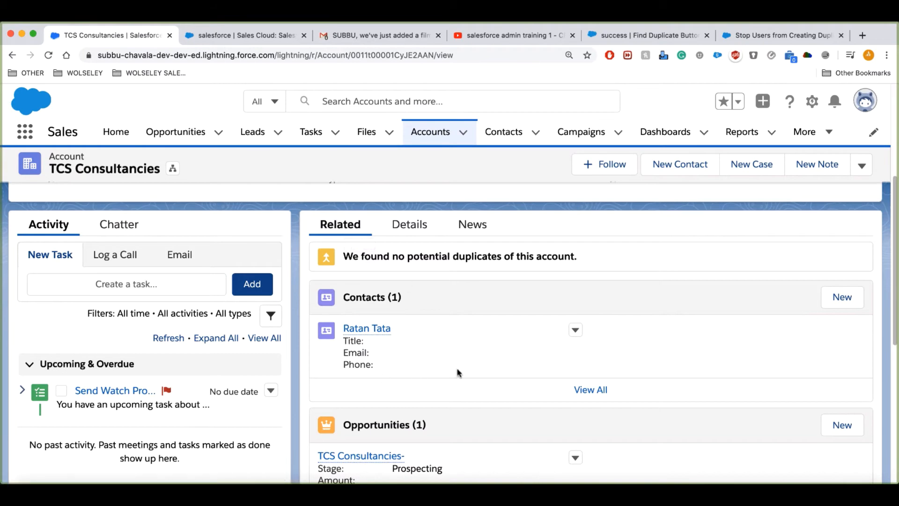
pyautogui.scroll(-3, 485, 414)
pyautogui.scroll(1, 469, 388)
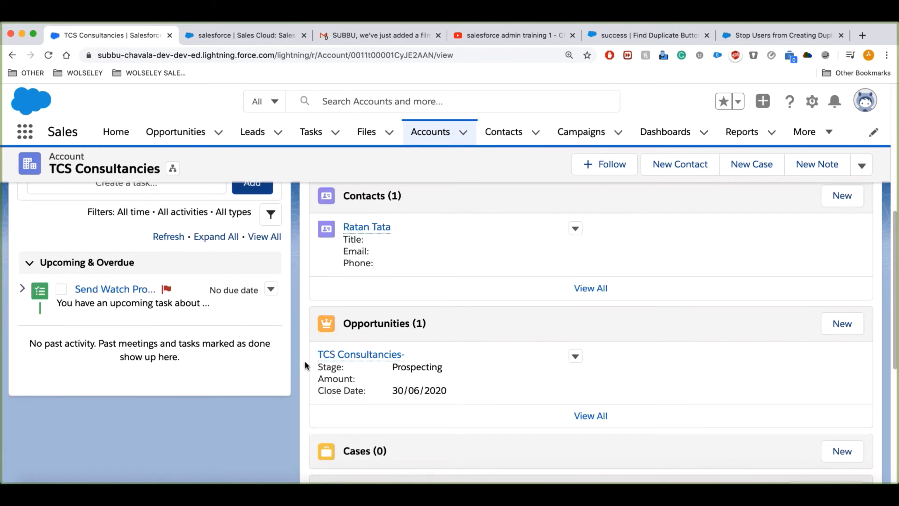
pyautogui.scroll(1, 211, 347)
pyautogui.scroll(1, 248, 340)
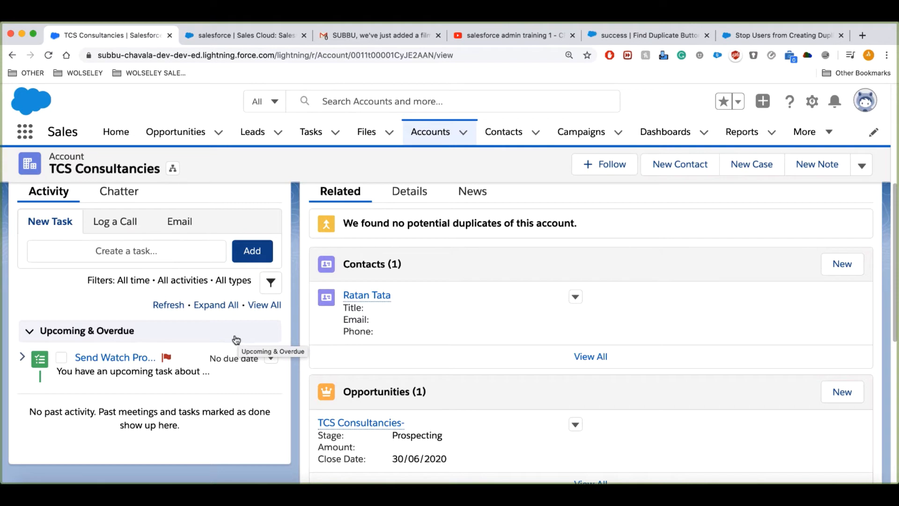
pyautogui.tripleClick(159, 171)
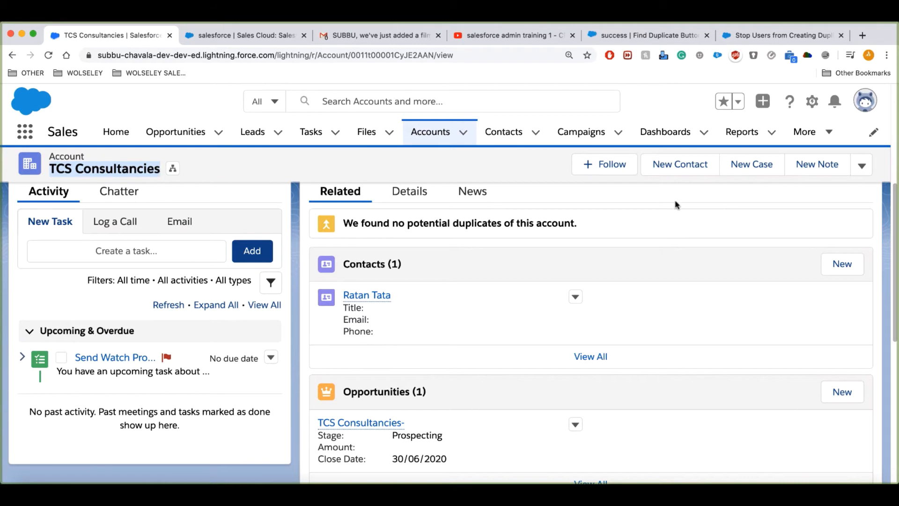
# Show the account's Details, reviewing Sum of Opportunities GBP 0.00 and Interest Rate 2.00%.
pyautogui.scroll(1, 640, 187)
pyautogui.scroll(-2, 804, 195)
pyautogui.click(418, 353)
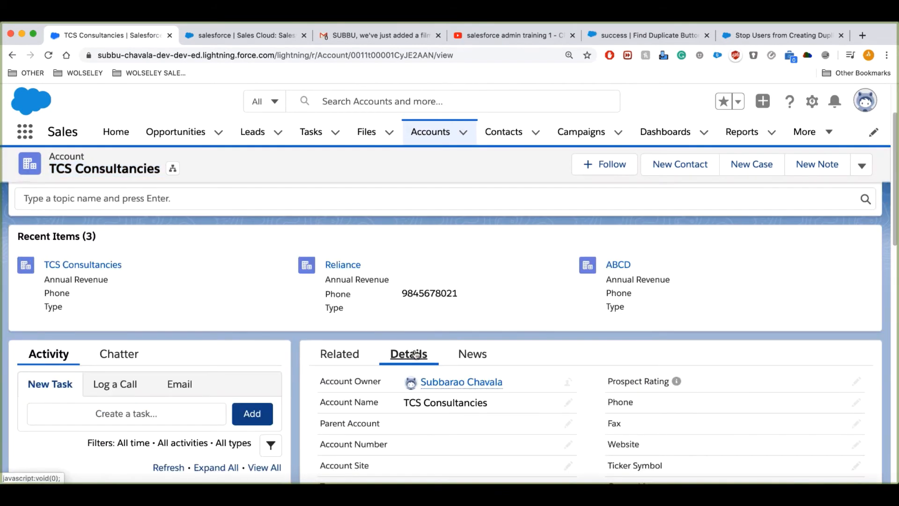
pyautogui.scroll(-2, 548, 237)
pyautogui.scroll(-2, 482, 346)
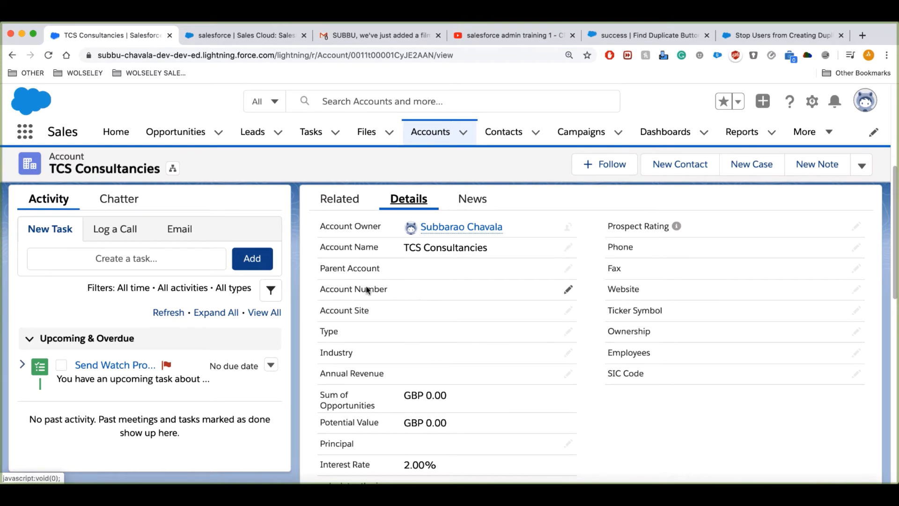
pyautogui.scroll(-2, 376, 322)
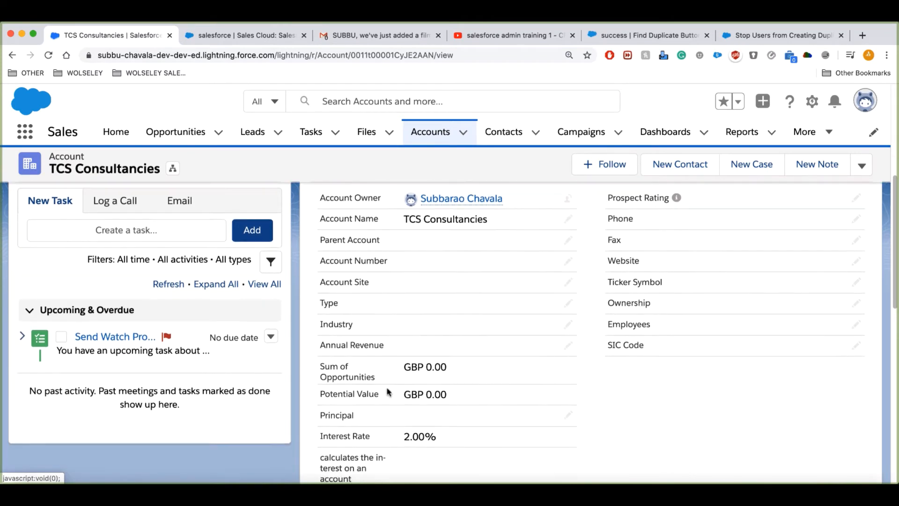
pyautogui.scroll(-1, 515, 382)
pyautogui.scroll(2, 526, 369)
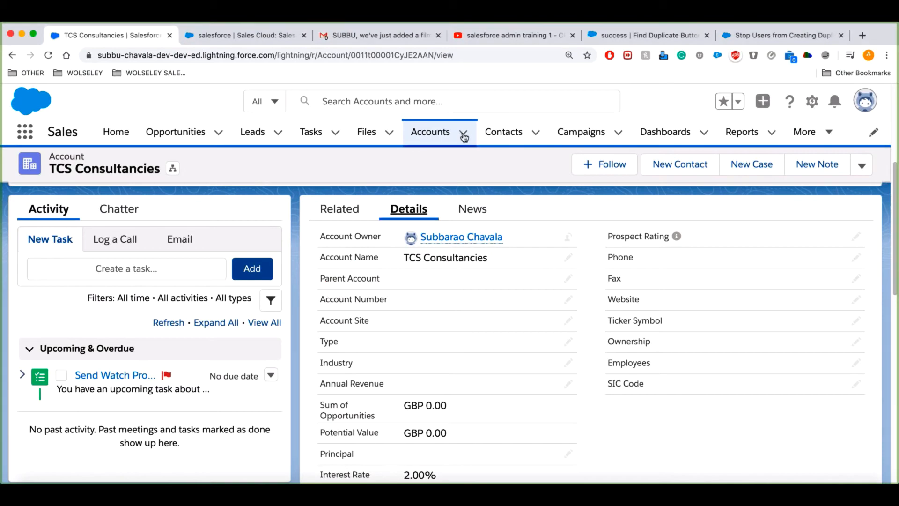
# Create and save a new account named Infosys with an account number and phone number.
pyautogui.click(464, 135)
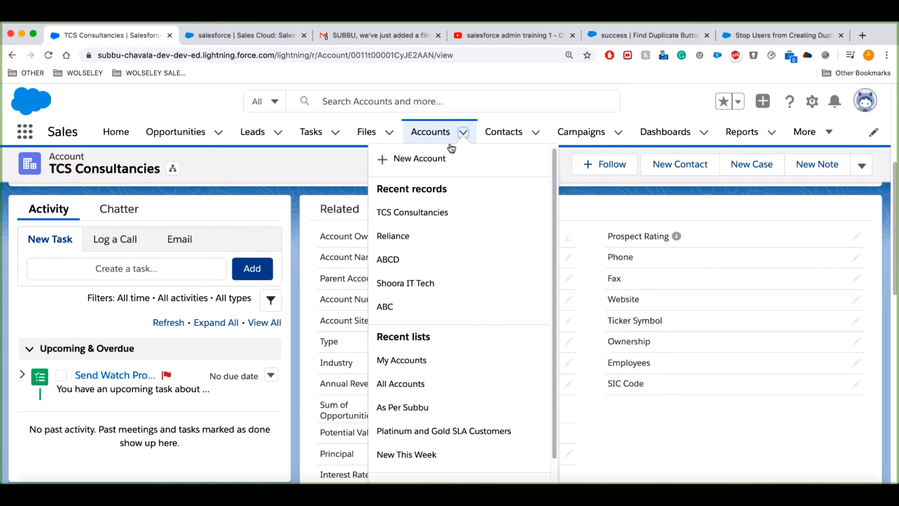
pyautogui.click(464, 135)
pyautogui.click(466, 136)
pyautogui.click(434, 160)
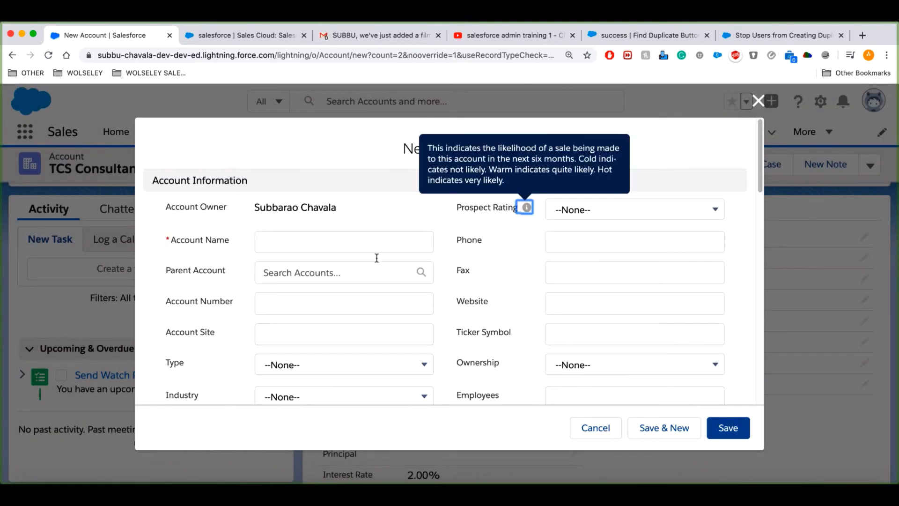
pyautogui.click(335, 238)
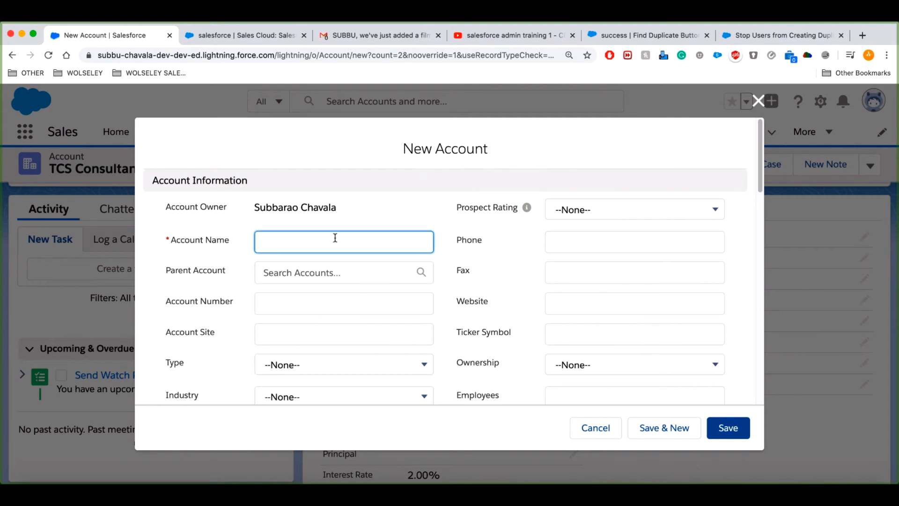
pyautogui.write('Info')
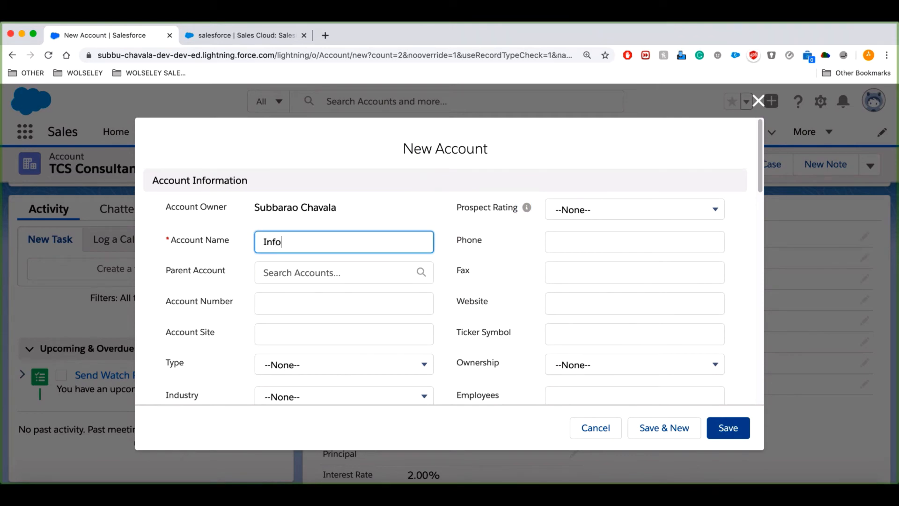
pyautogui.write('sys')
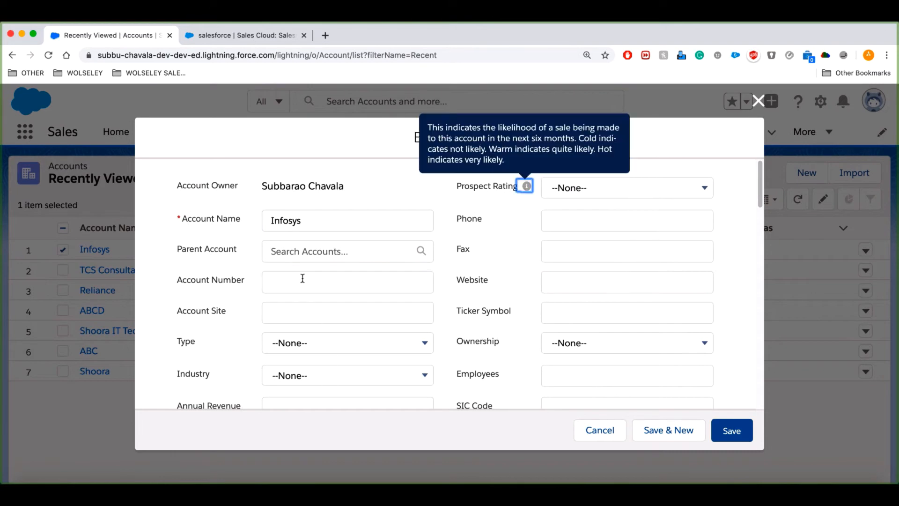
pyautogui.click(302, 277)
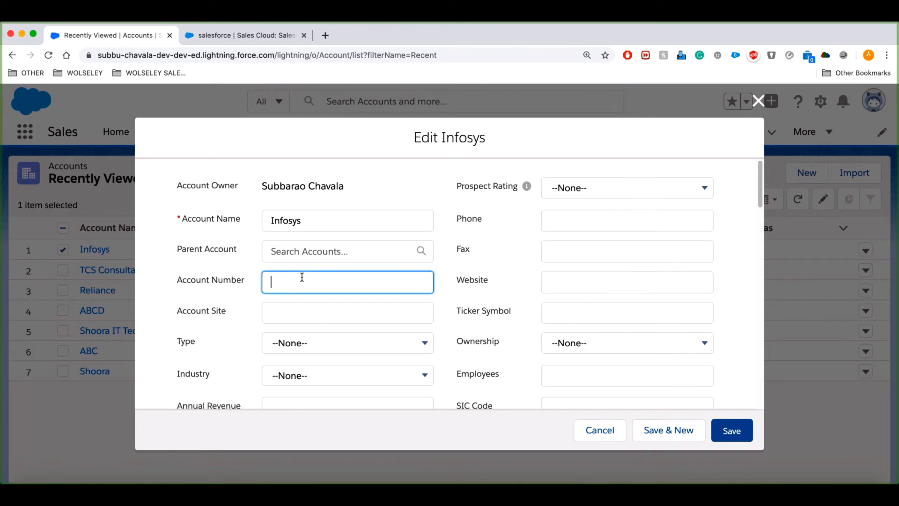
pyautogui.write('1234567')
pyautogui.click(572, 221)
pyautogui.write('1234567890')
pyautogui.click(732, 429)
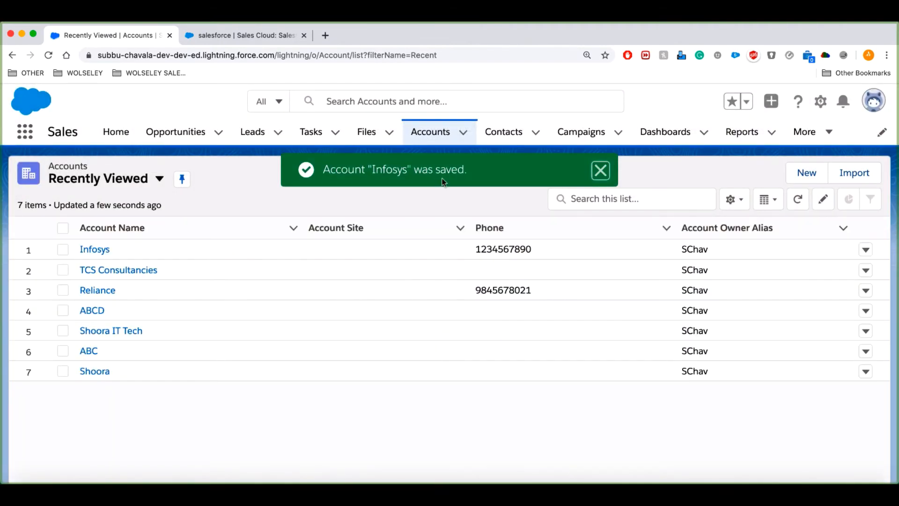
# Open the Infosys account record, then start a new contact from the Contacts menu.
pyautogui.click(95, 249)
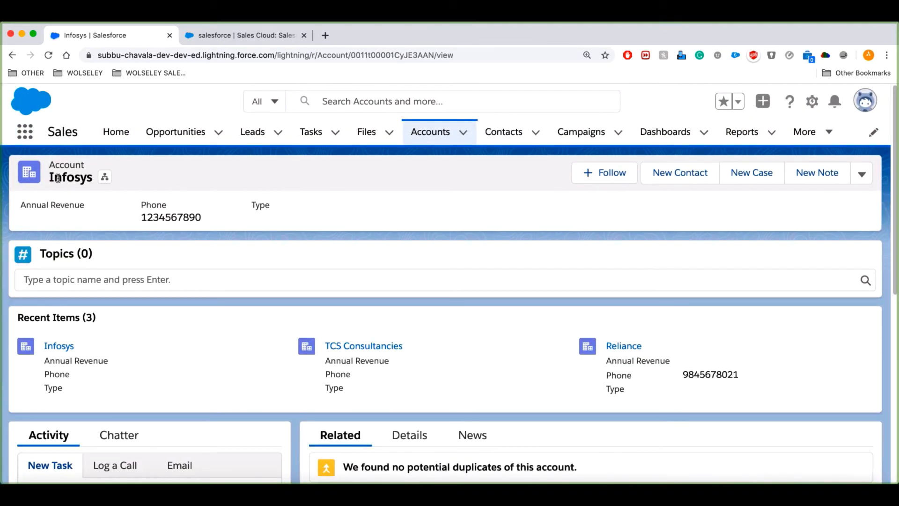
pyautogui.moveTo(52, 177); pyautogui.dragTo(98, 179)
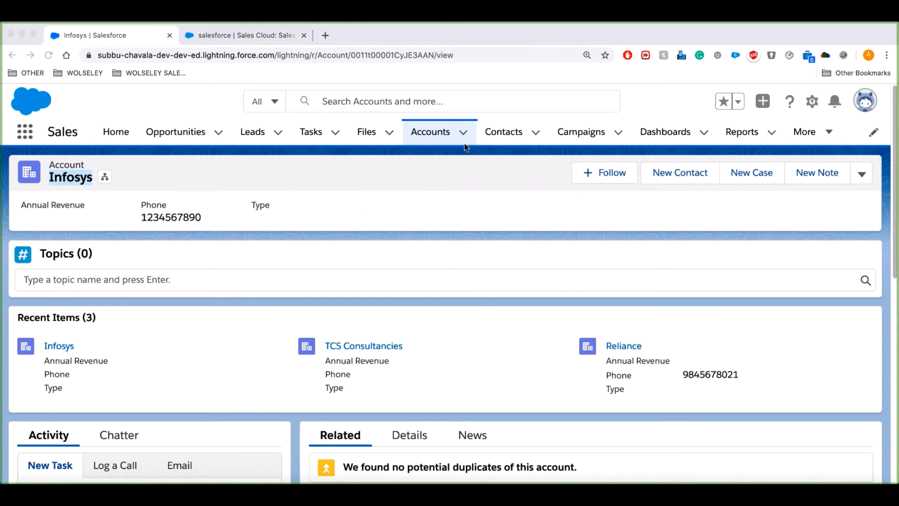
pyautogui.click(524, 169)
pyautogui.click(537, 133)
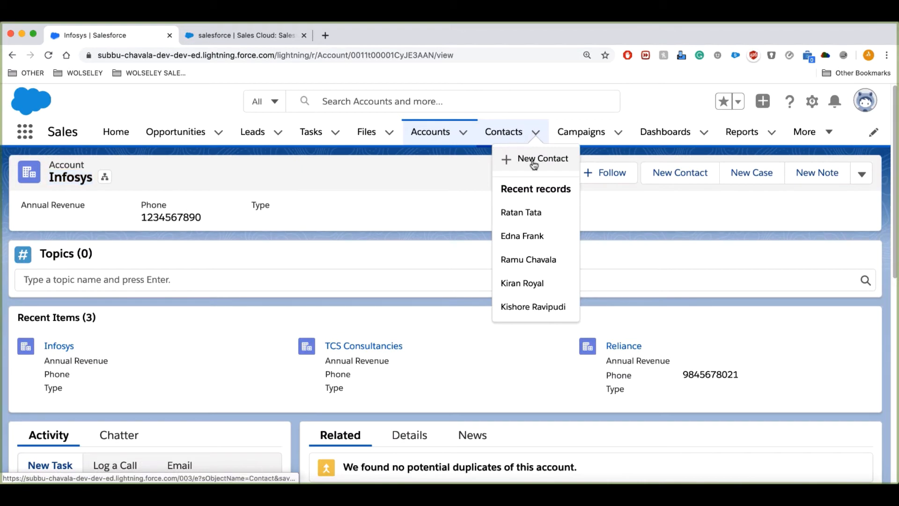
pyautogui.click(534, 160)
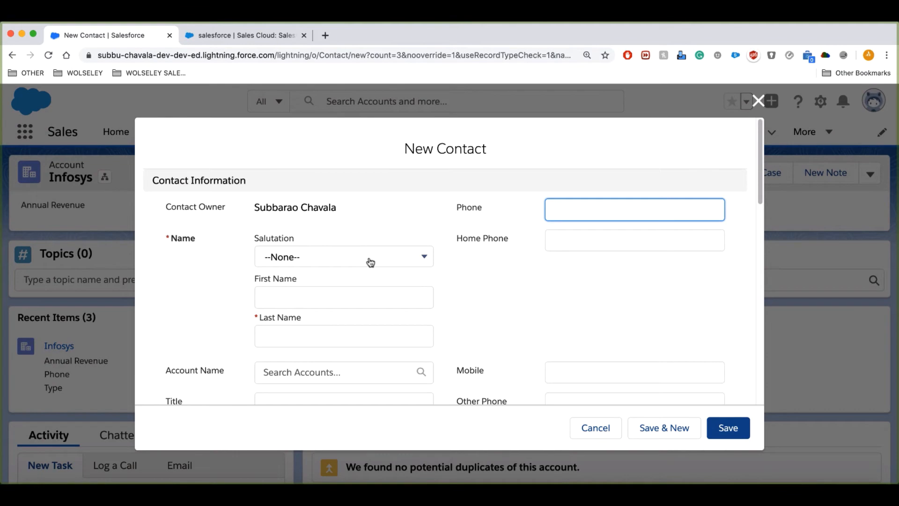
# Fill in salutation Mr. and the contact's first and last name.
pyautogui.click(369, 260)
pyautogui.click(297, 291)
pyautogui.click(297, 291)
pyautogui.write('Anil')
pyautogui.click(347, 342)
pyautogui.write('Ambani')
pyautogui.click(562, 294)
pyautogui.scroll(-8, 570, 305)
pyautogui.scroll(5, 558, 339)
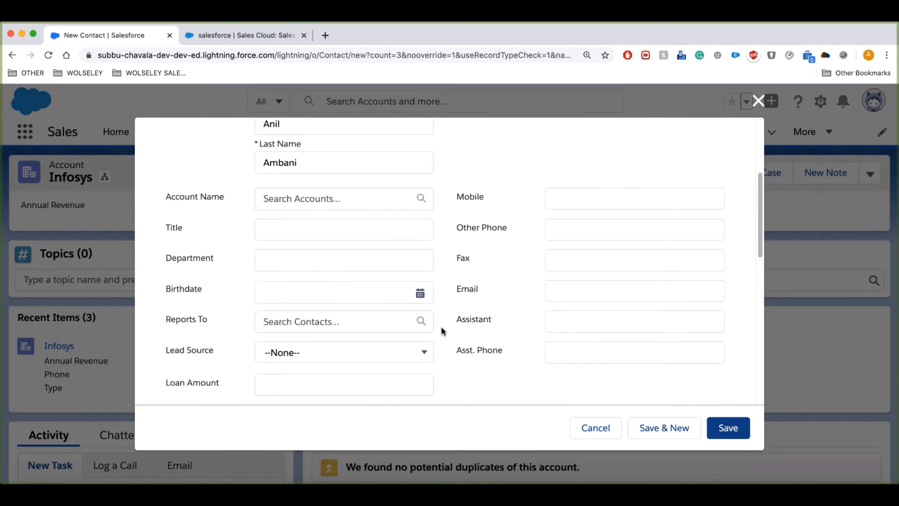
pyautogui.scroll(4, 447, 332)
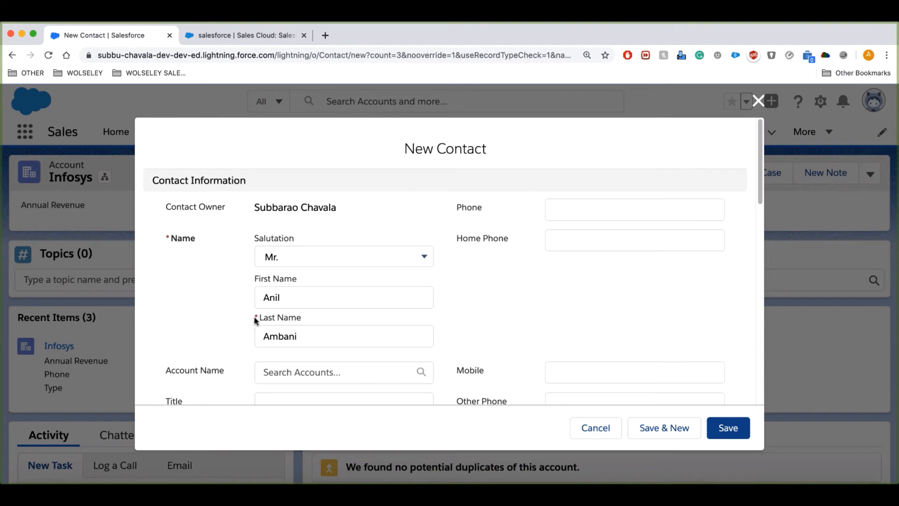
# Test saving with Last Name empty, then re-enter the last name and save the contact.
pyautogui.moveTo(309, 336); pyautogui.dragTo(238, 338)
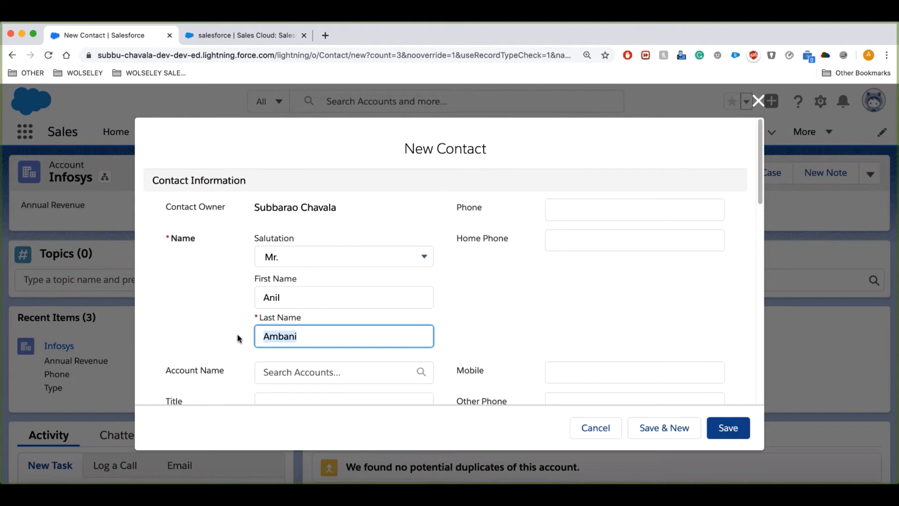
pyautogui.press('BackSpace')
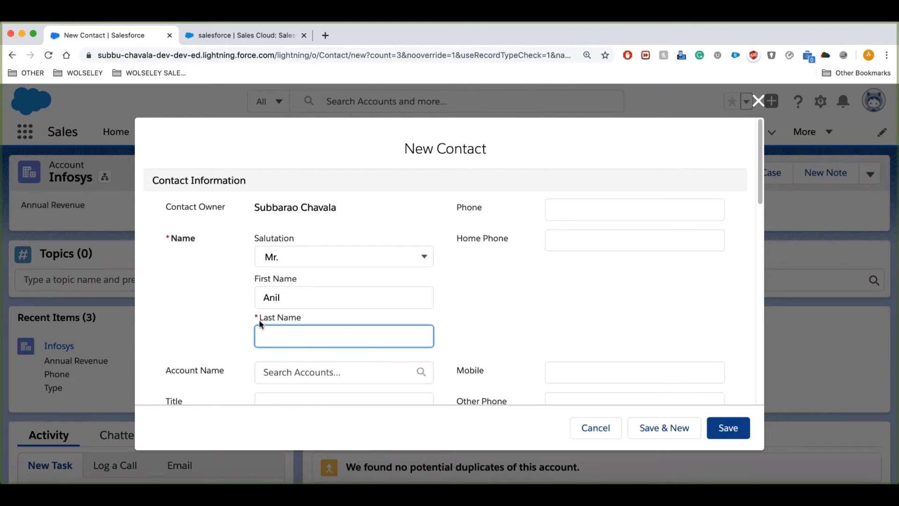
pyautogui.click(721, 427)
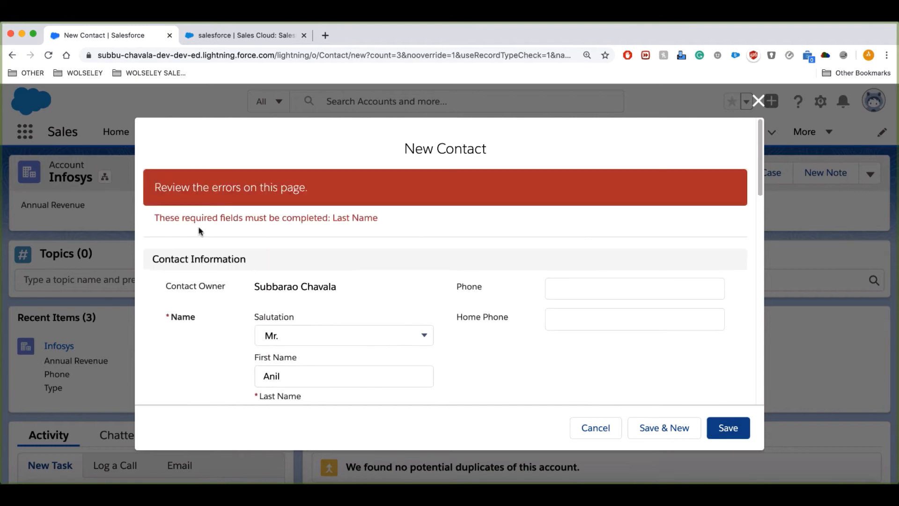
pyautogui.scroll(-3, 367, 345)
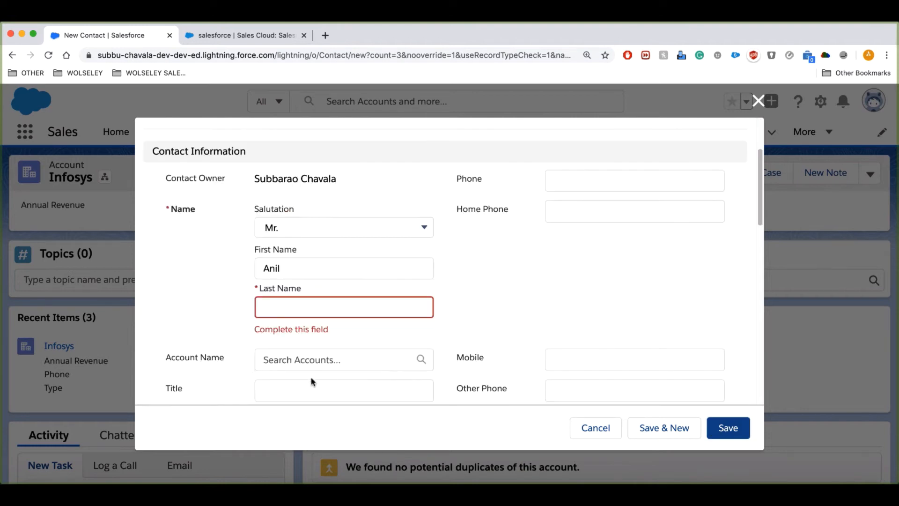
pyautogui.click(276, 302)
pyautogui.write('Ambani')
pyautogui.scroll(-1, 473, 313)
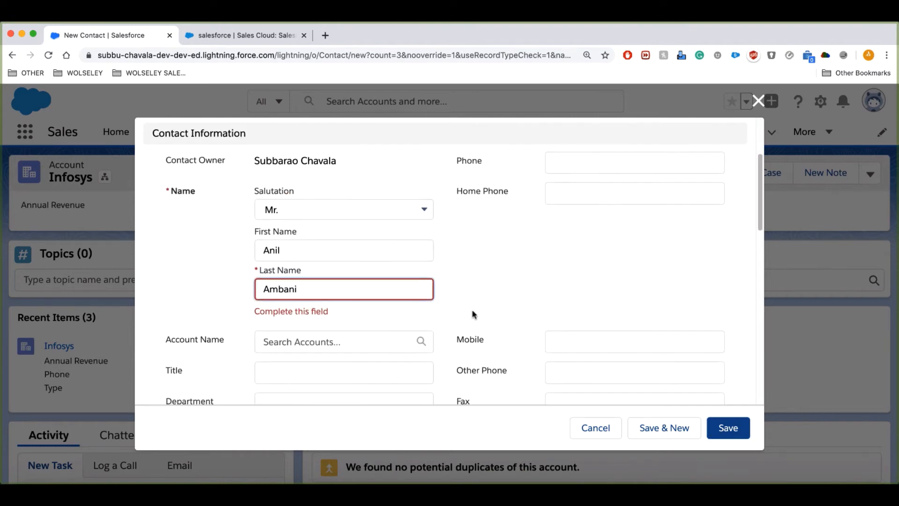
pyautogui.scroll(-6, 506, 329)
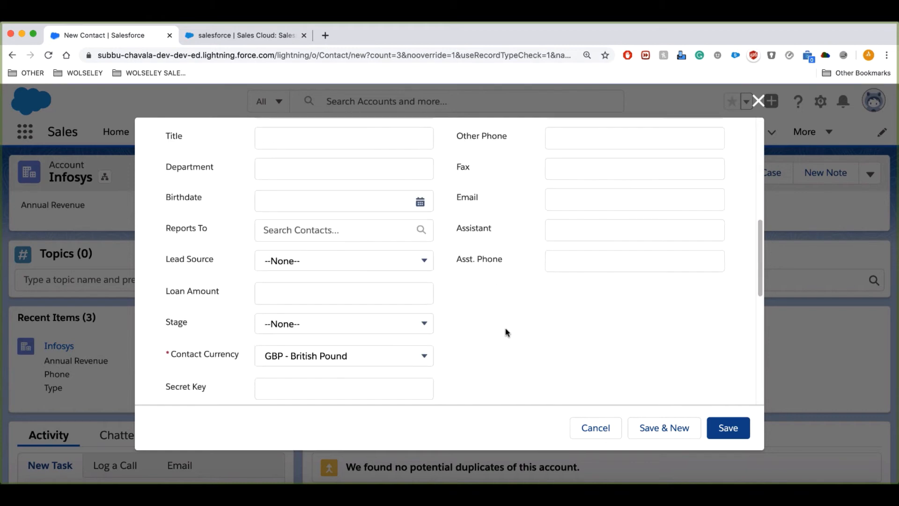
pyautogui.scroll(-5, 516, 347)
pyautogui.scroll(2, 367, 347)
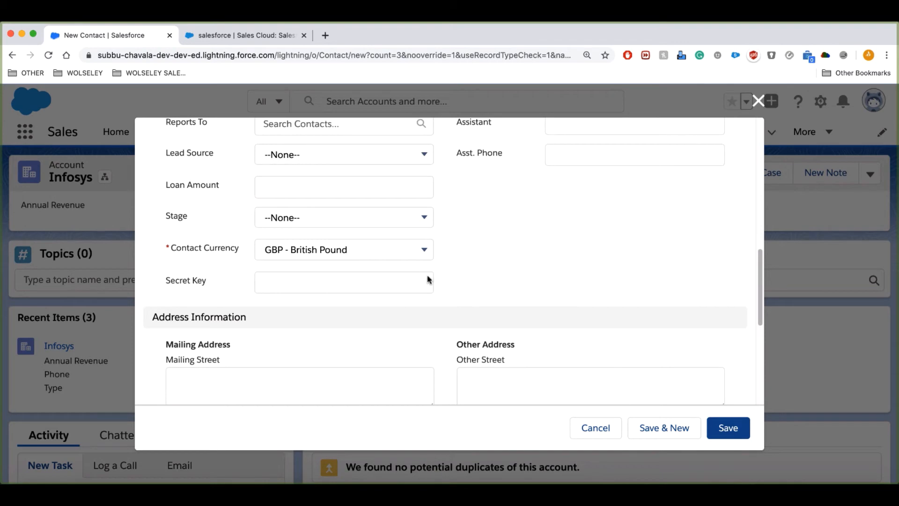
pyautogui.scroll(-8, 532, 263)
pyautogui.scroll(8, 578, 275)
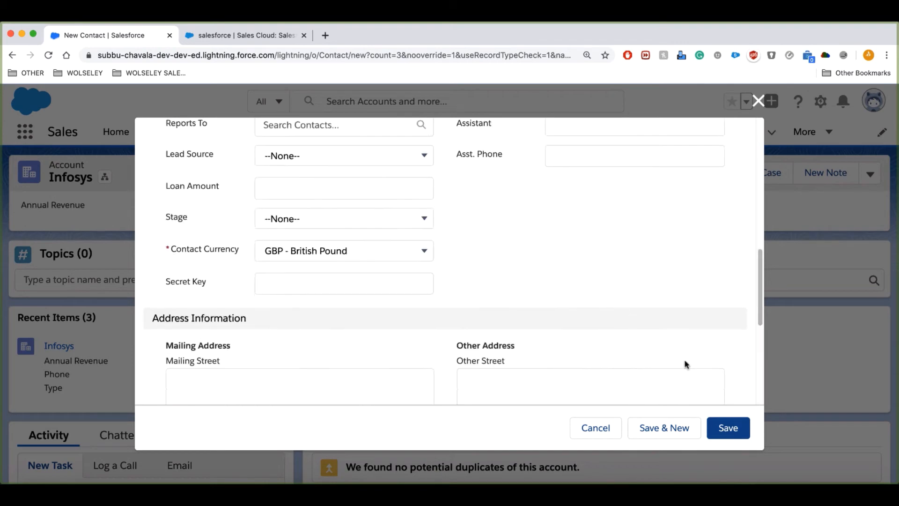
pyautogui.scroll(10, 662, 350)
pyautogui.click(728, 432)
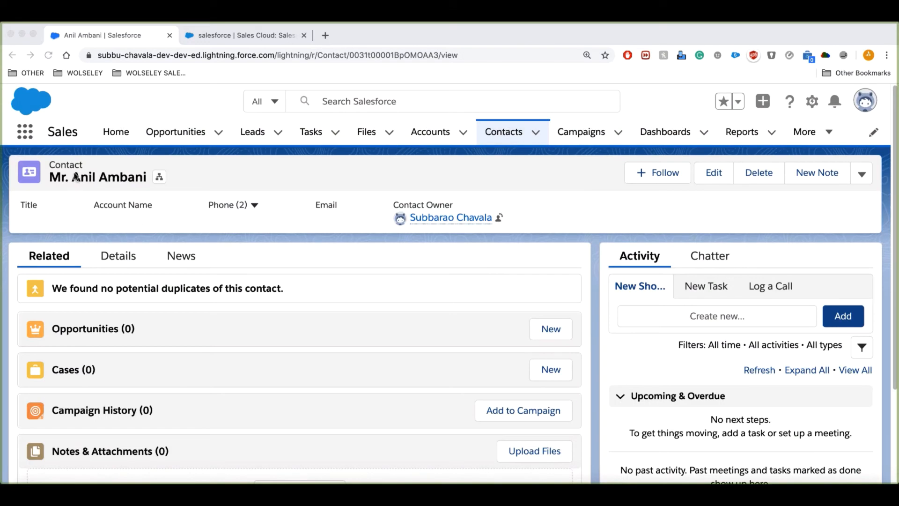
# Change the contact's Account Name to Reliance, save it, and go to the Accounts list.
pyautogui.click(51, 176)
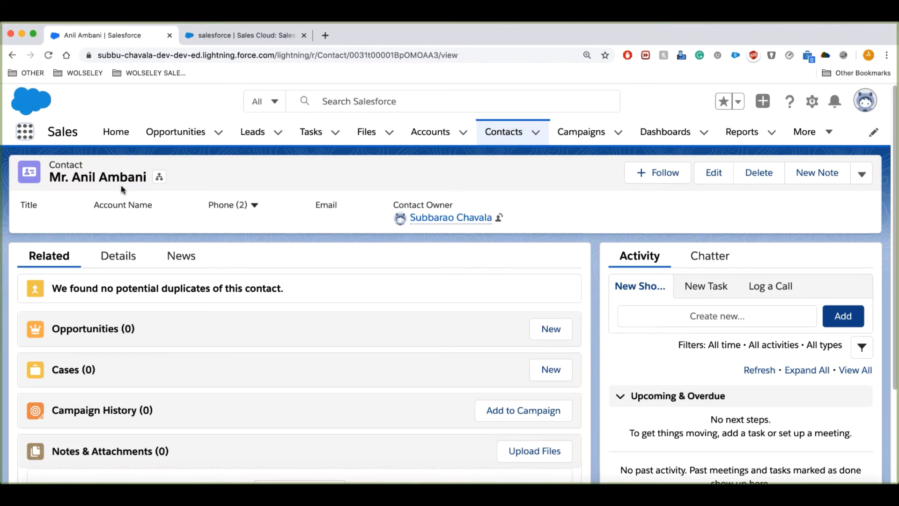
pyautogui.scroll(-1, 191, 317)
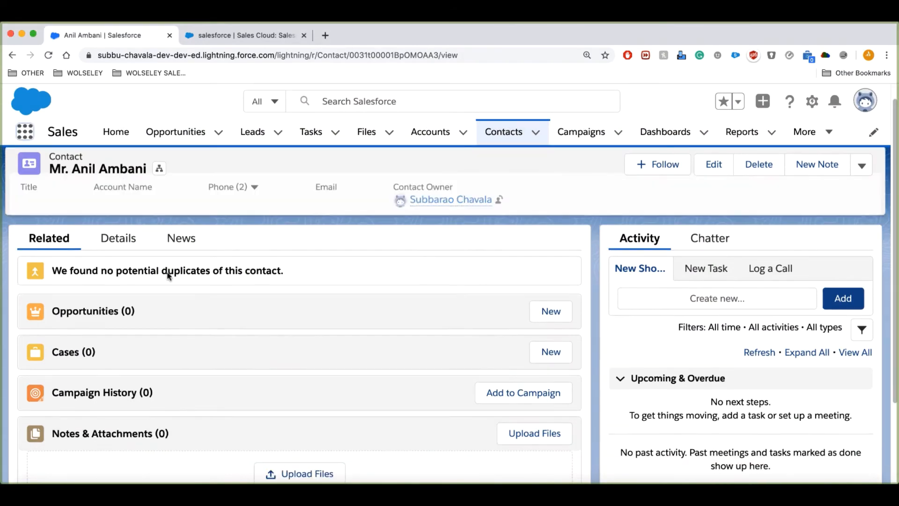
pyautogui.click(119, 239)
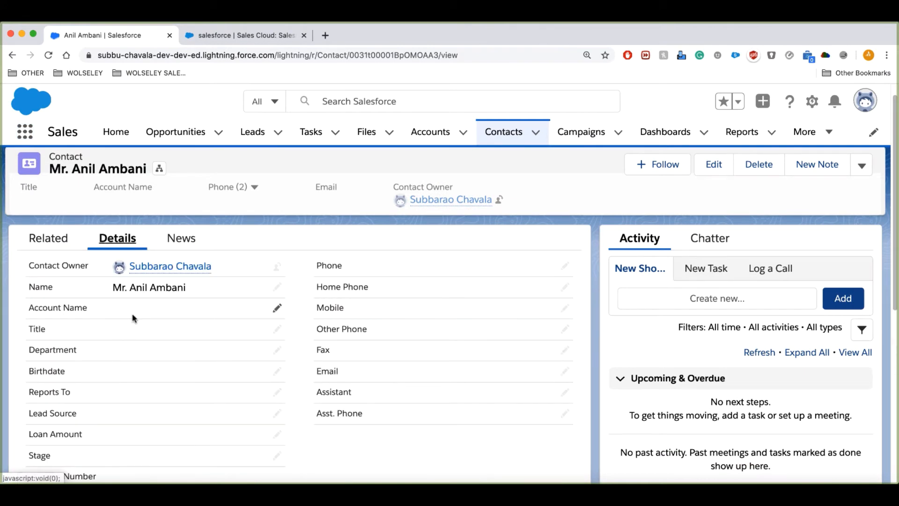
pyautogui.click(276, 310)
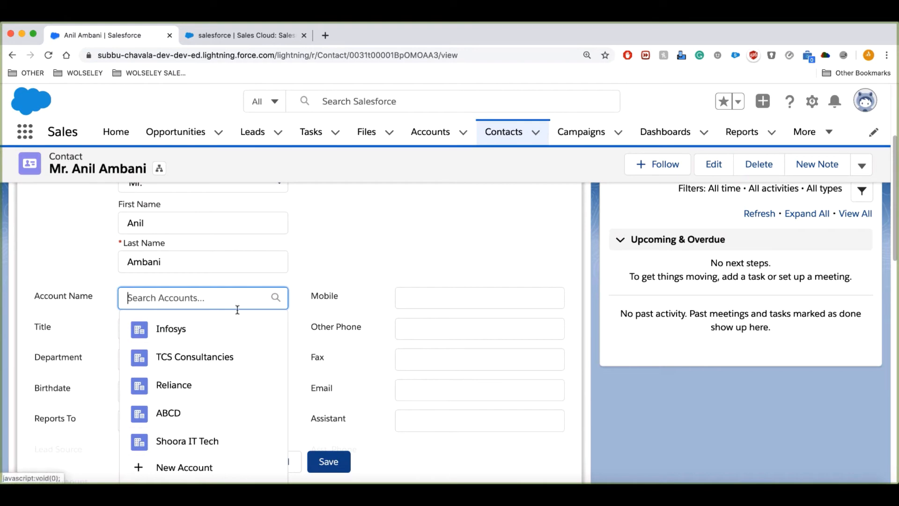
pyautogui.click(190, 385)
pyautogui.click(328, 461)
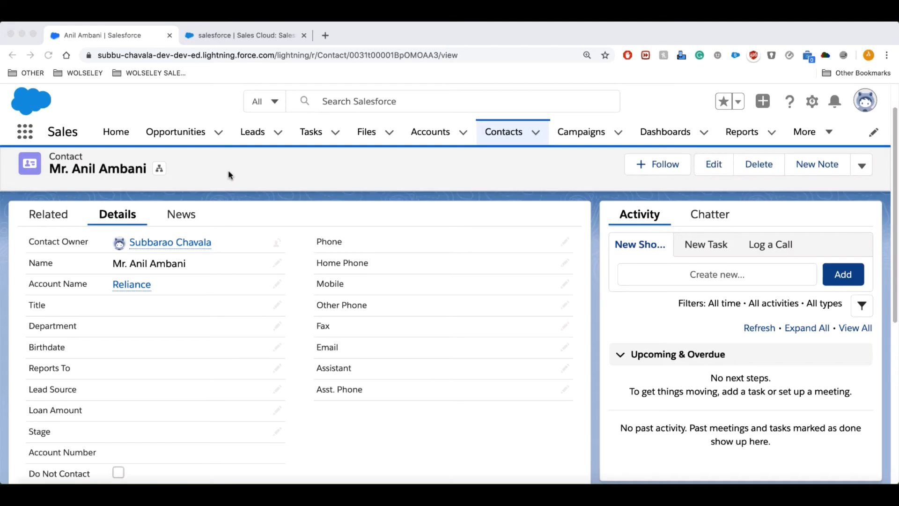
pyautogui.click(427, 134)
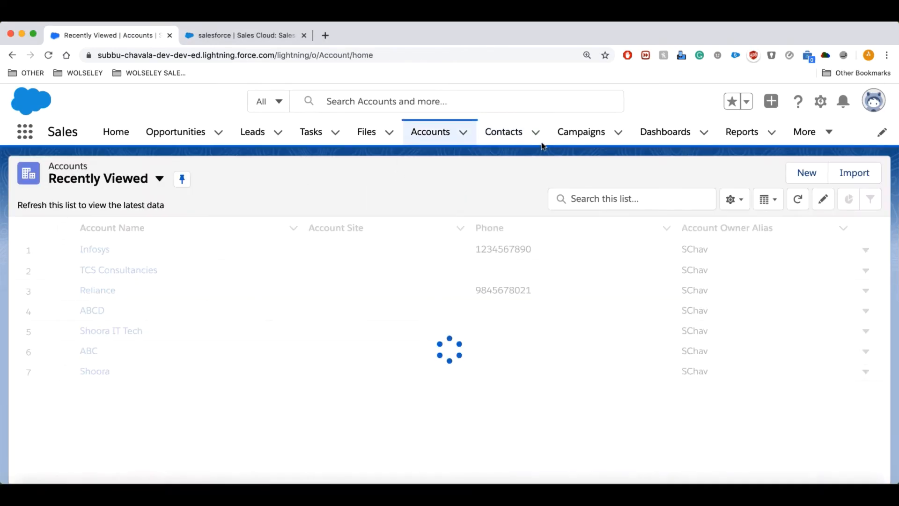
pyautogui.click(160, 179)
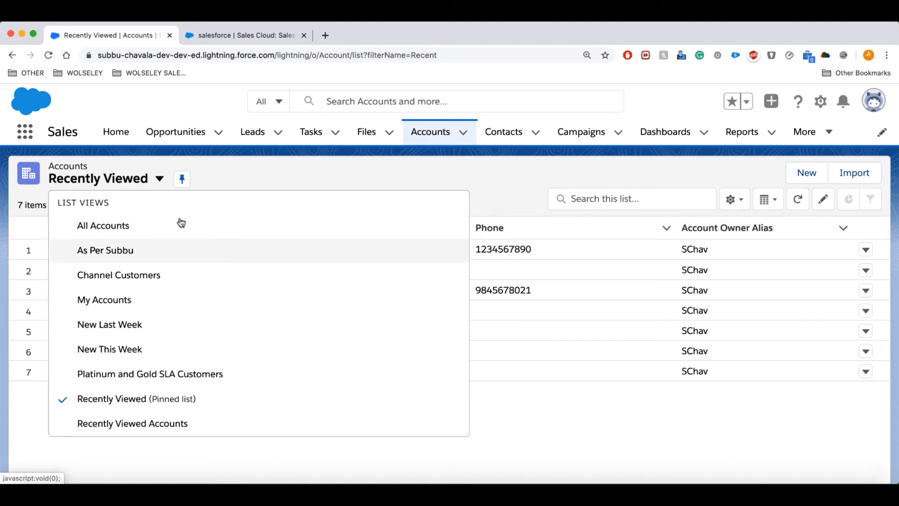
pyautogui.click(248, 171)
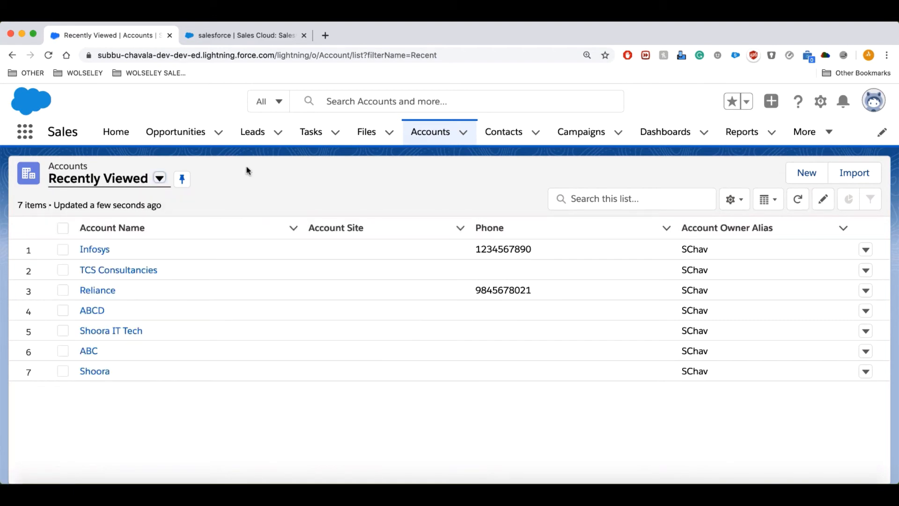
pyautogui.click(160, 179)
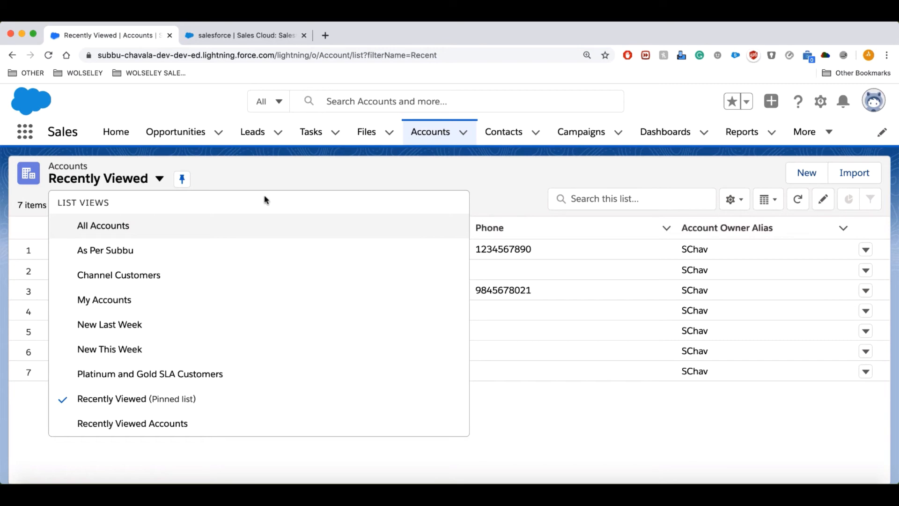
pyautogui.click(742, 205)
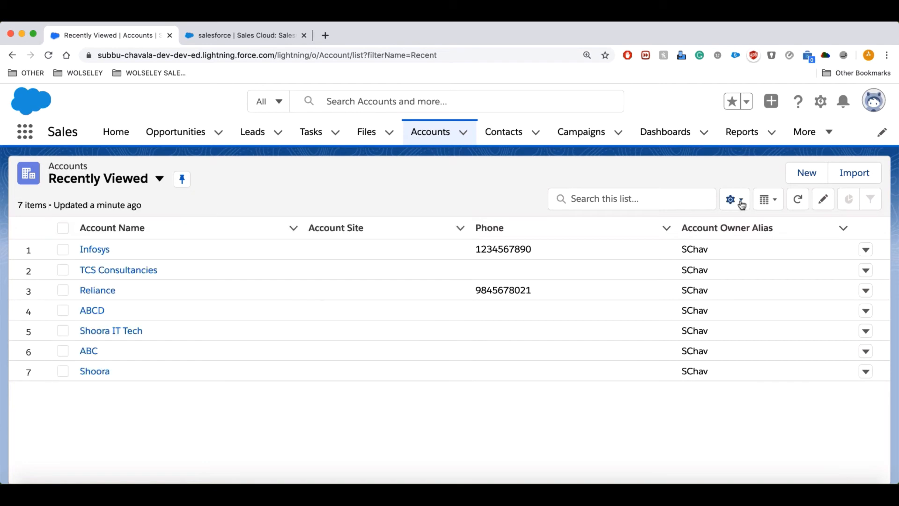
# Create a new accounts list view named 'My Team Accounts' that all users can see.
pyautogui.click(741, 204)
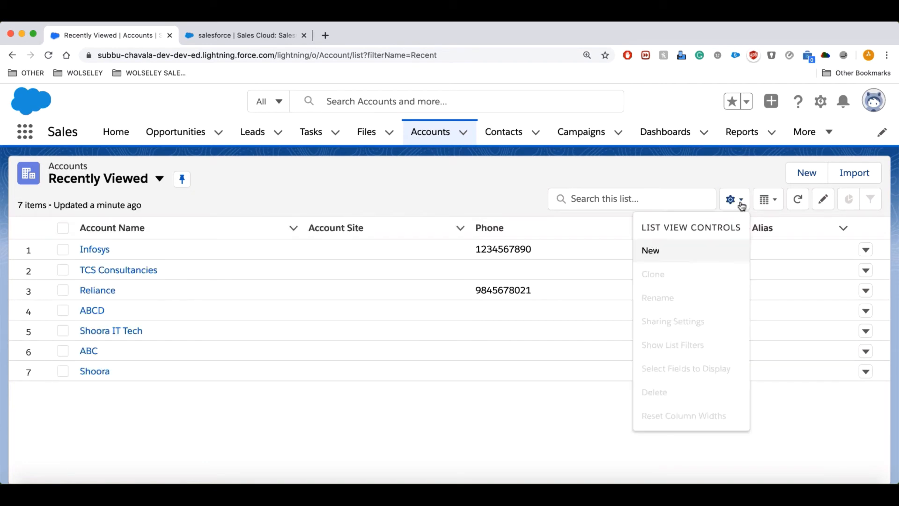
pyautogui.click(664, 252)
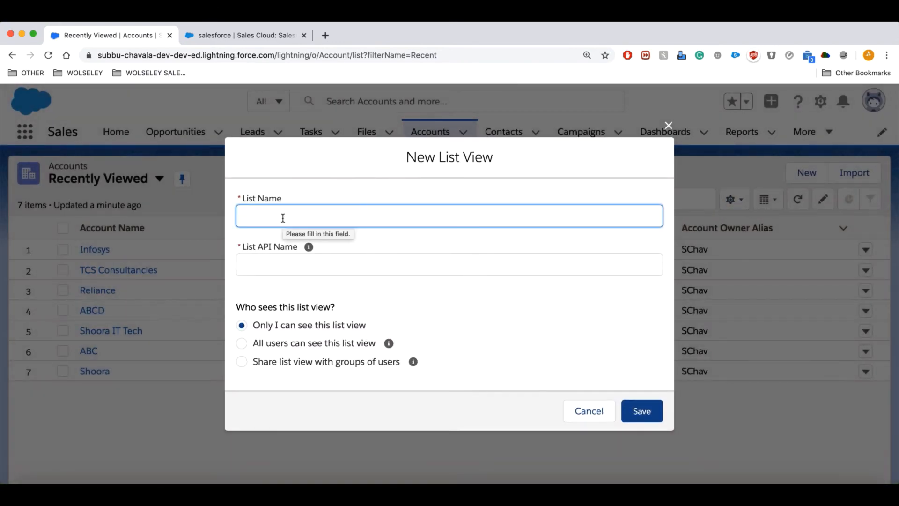
pyautogui.write('M')
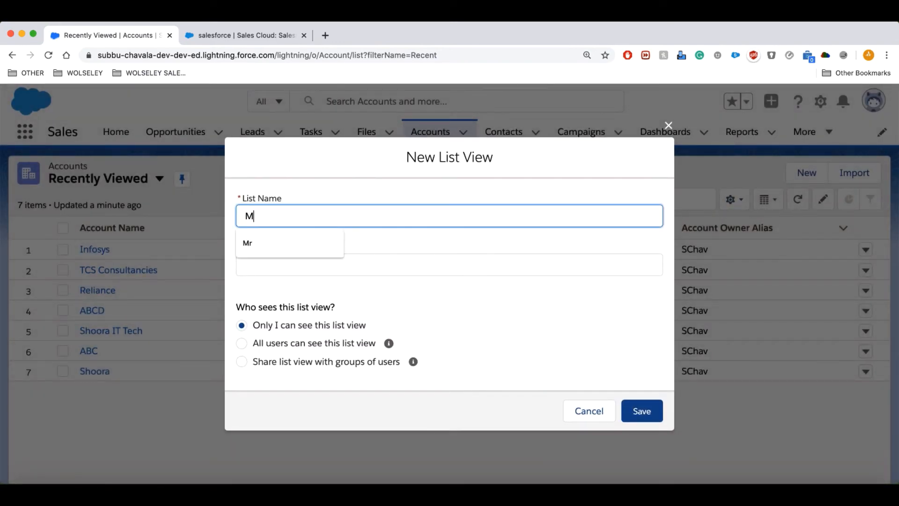
pyautogui.write('y Team Accounts')
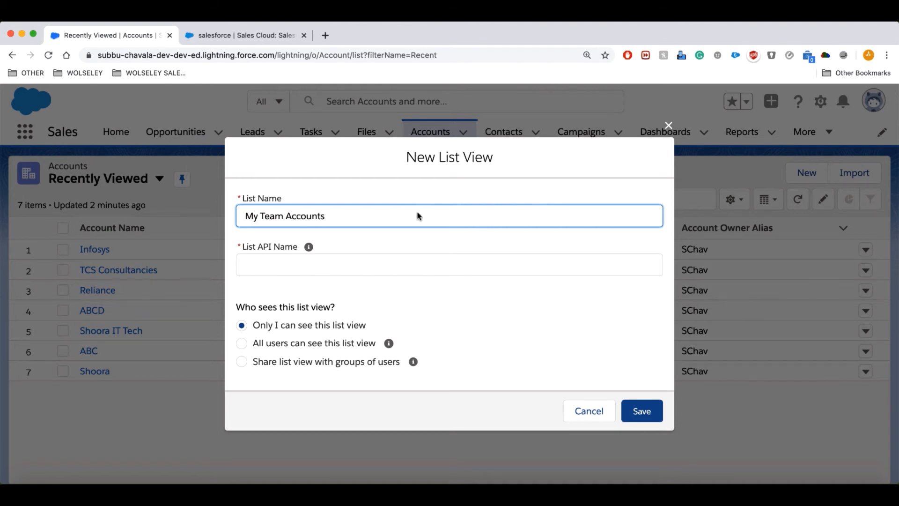
pyautogui.click(413, 187)
pyautogui.click(242, 343)
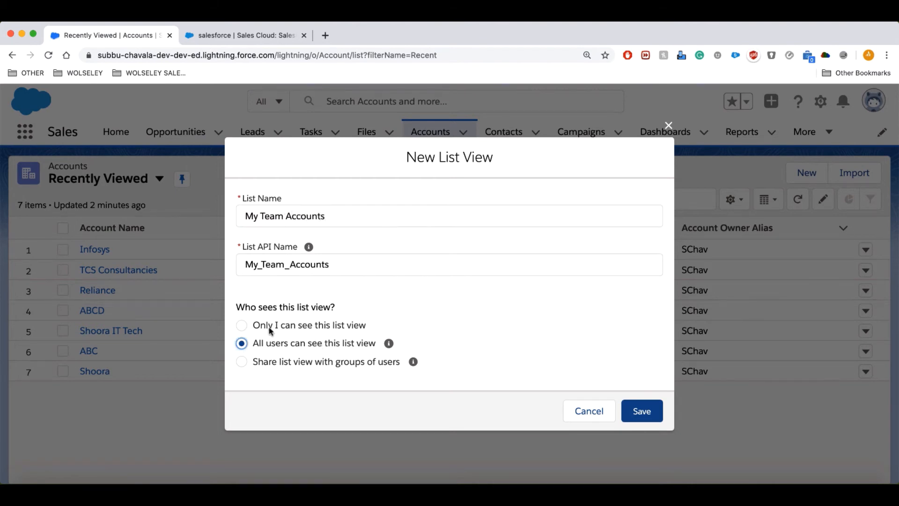
pyautogui.click(622, 412)
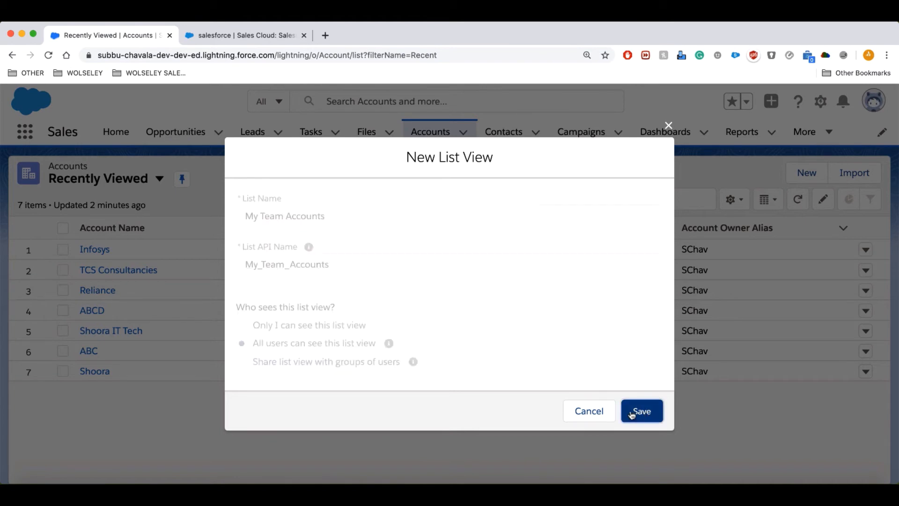
pyautogui.click(734, 201)
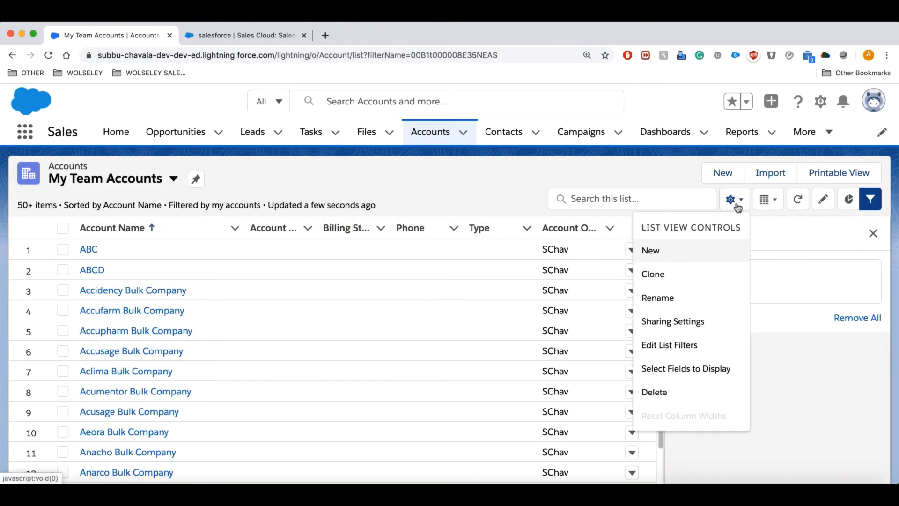
# Add a new list view filter on the Account Source field.
pyautogui.click(670, 351)
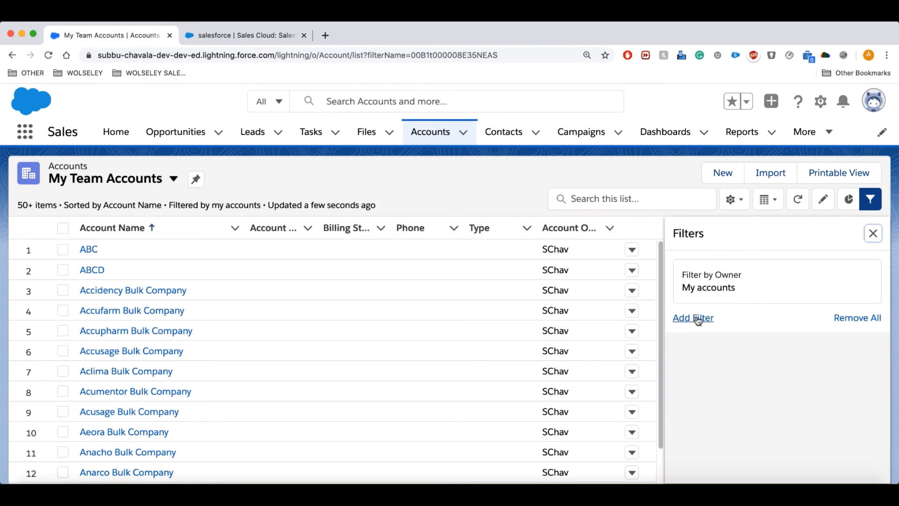
pyautogui.click(715, 291)
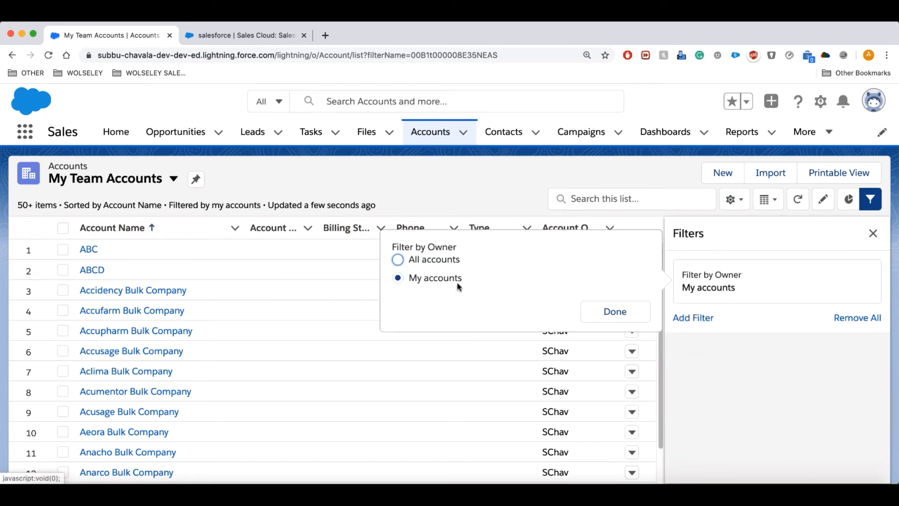
pyautogui.click(615, 312)
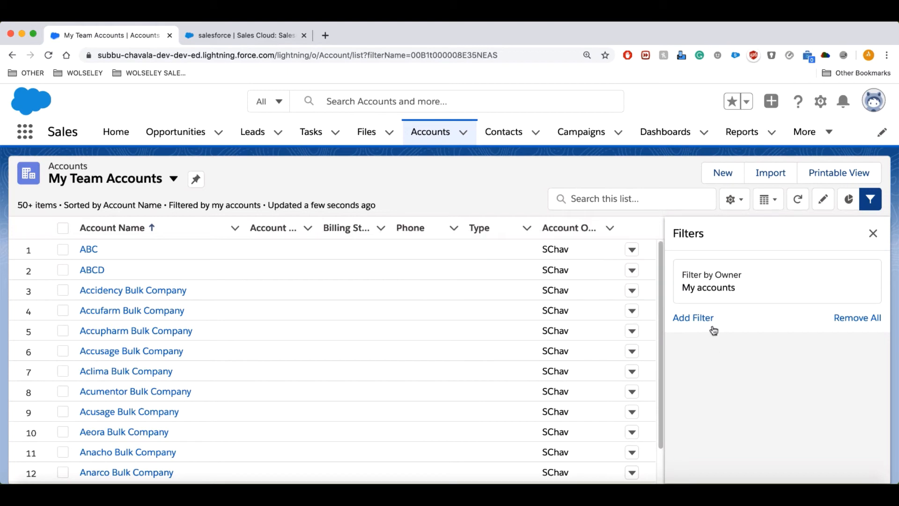
pyautogui.click(698, 319)
pyautogui.click(734, 353)
pyautogui.click(496, 289)
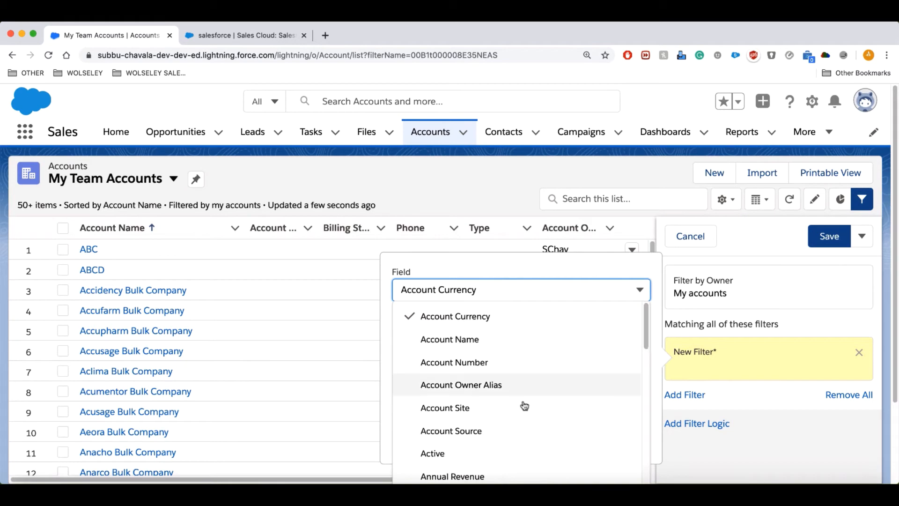
pyautogui.click(516, 431)
# Set the Account Source filter value to Purchased List and save the filters.
pyautogui.click(499, 410)
pyautogui.click(466, 418)
pyautogui.click(469, 406)
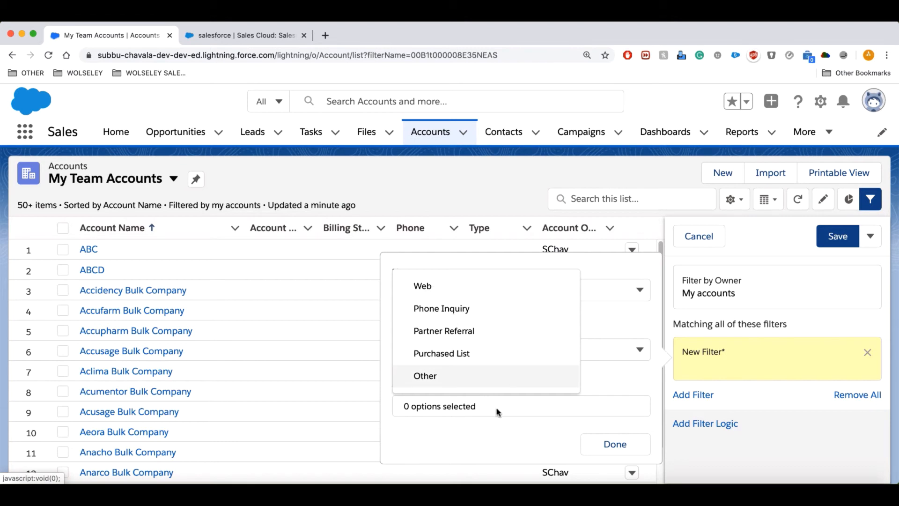
pyautogui.click(498, 430)
pyautogui.click(449, 408)
pyautogui.click(462, 354)
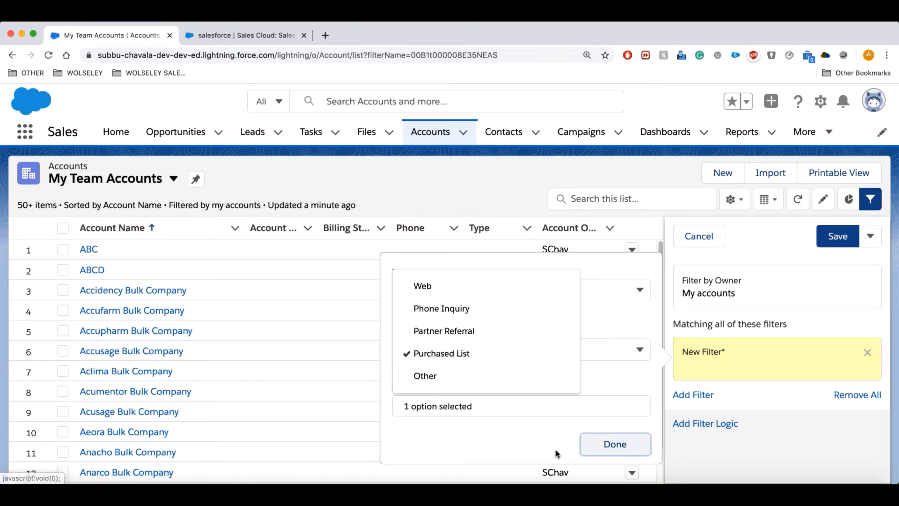
pyautogui.click(618, 444)
pyautogui.click(837, 238)
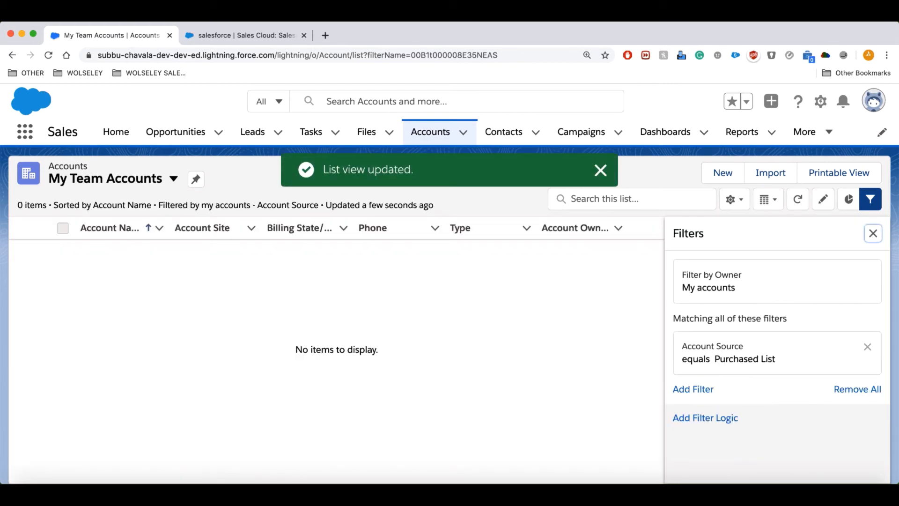
pyautogui.click(733, 199)
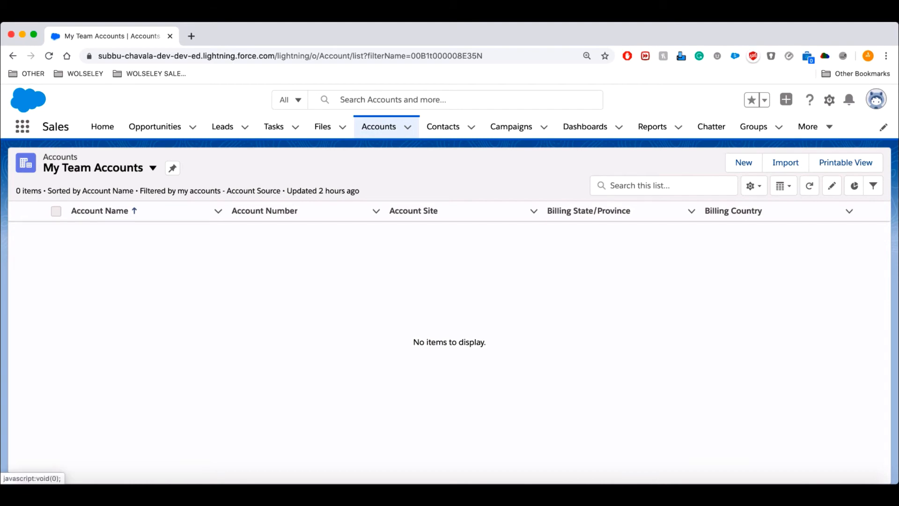
pyautogui.click(830, 100)
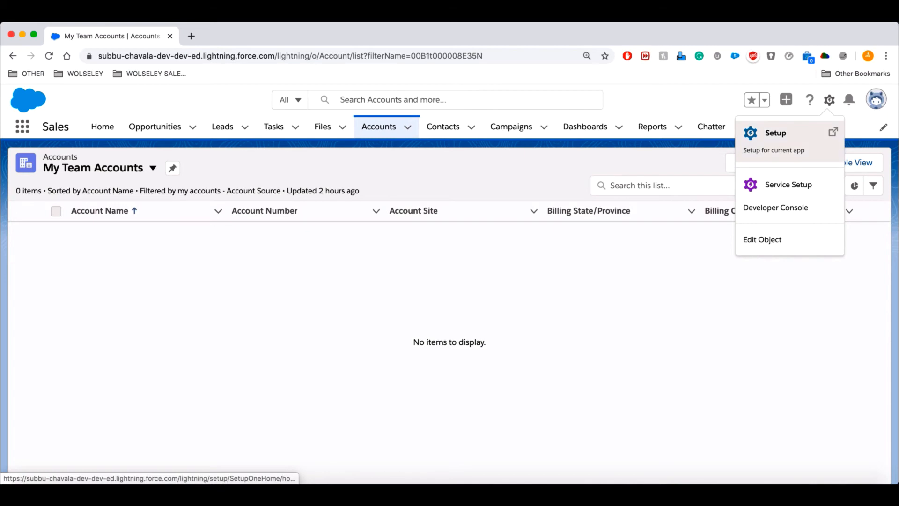
# Open Setup in a new tab and start a new Classic Email Template.
pyautogui.click(776, 136)
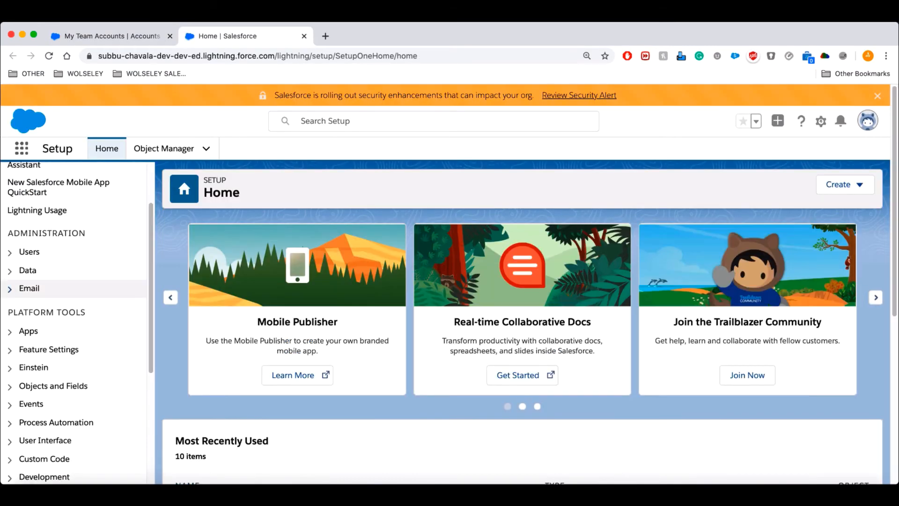
pyautogui.click(10, 289)
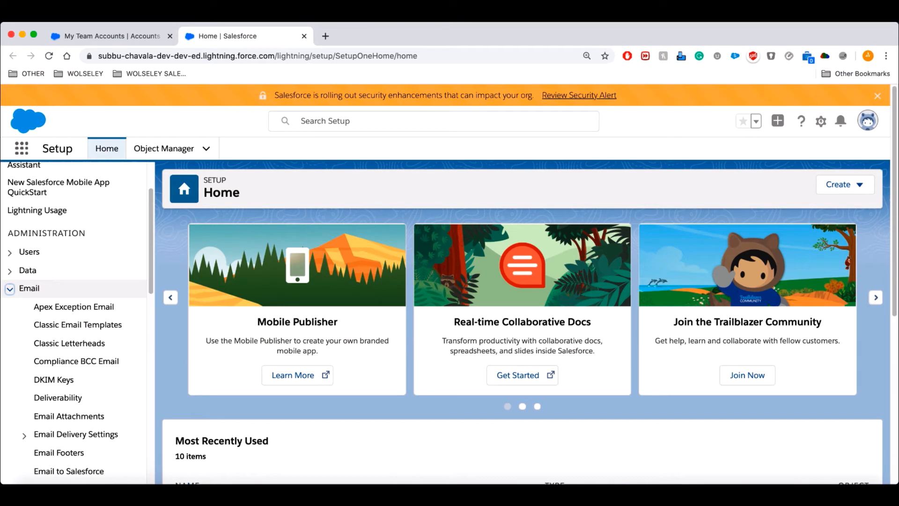
pyautogui.click(77, 325)
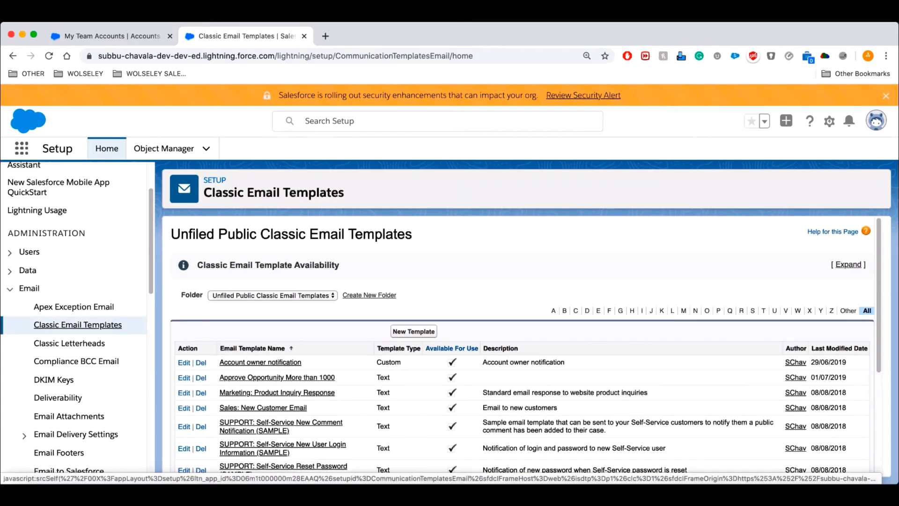
pyautogui.click(414, 331)
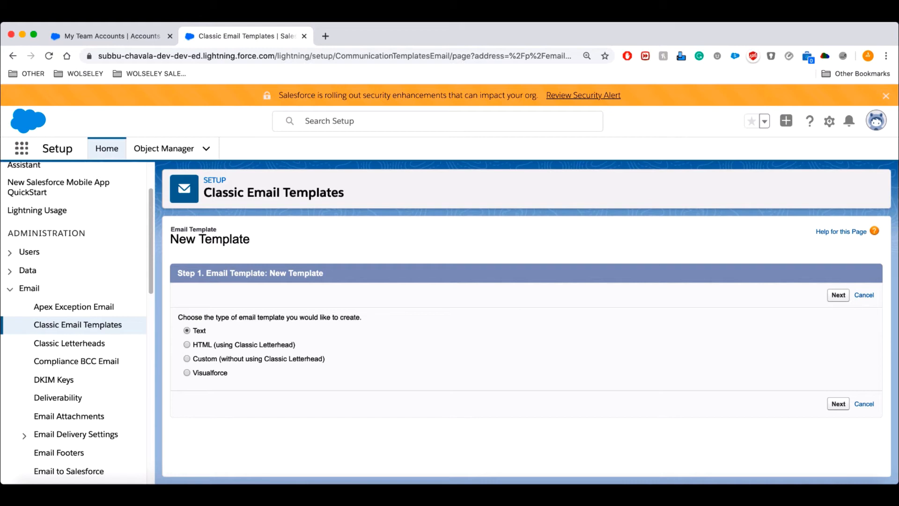
# Create a Text template named 'New Lead' with subject 'Thank you for your Interest'.
pyautogui.press('super+Tab')
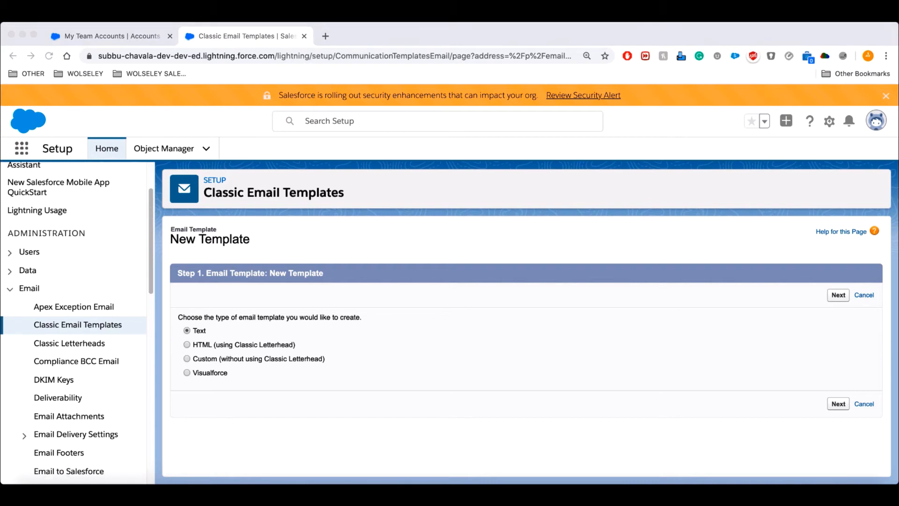
pyautogui.click(839, 404)
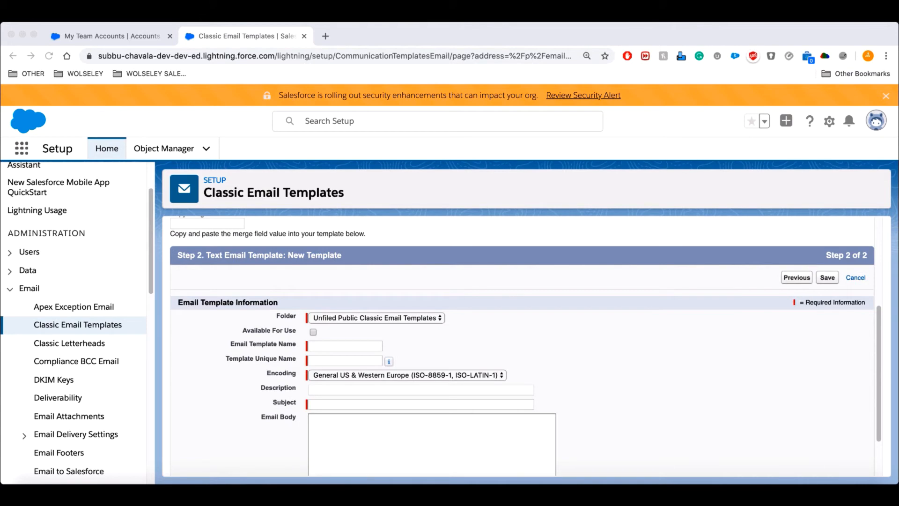
pyautogui.click(345, 346)
pyautogui.write('New Lead')
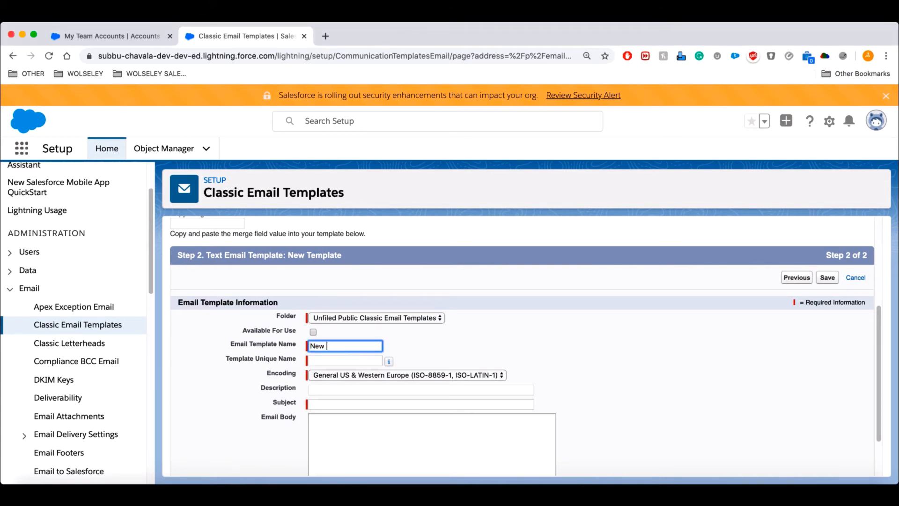
pyautogui.scroll(-2, 523, 328)
pyautogui.click(420, 344)
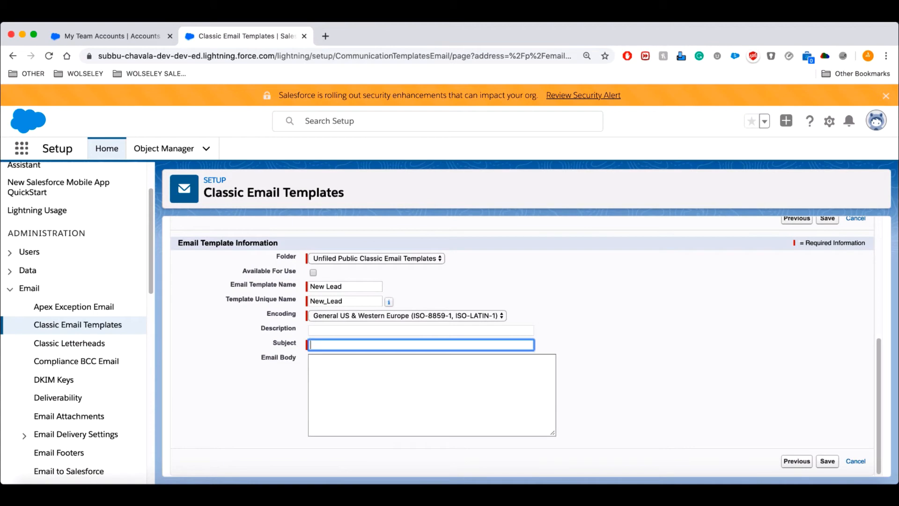
pyautogui.write('Than')
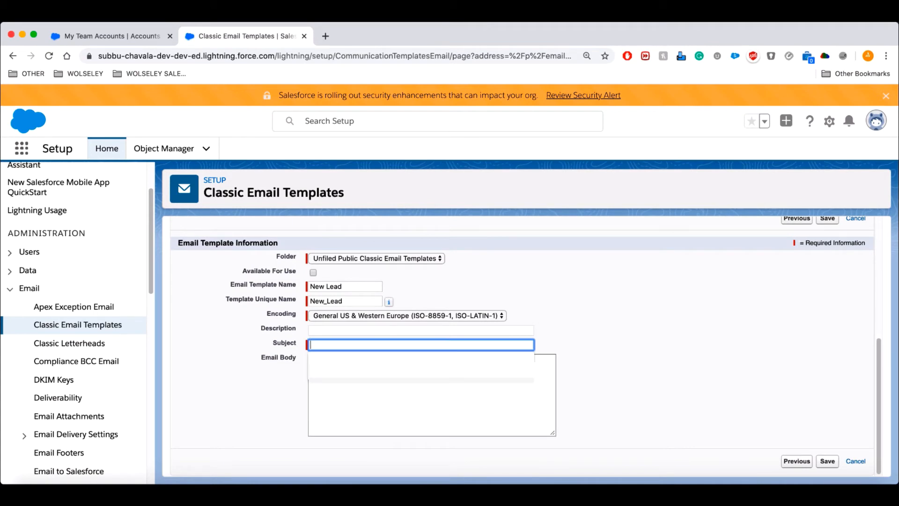
pyautogui.write('k you ')
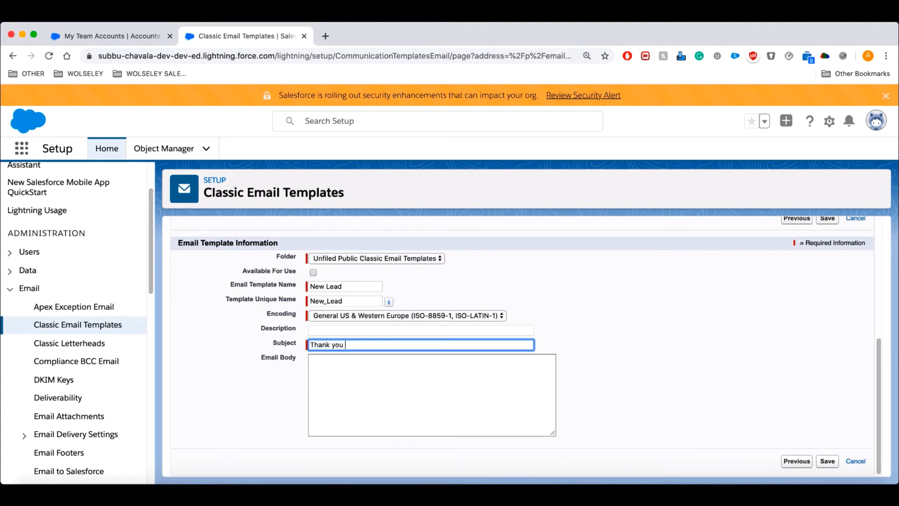
pyautogui.write('for your Interest')
# Write the two-line thank-you body mentioning Jio and a sales representative, fix the 'wit' typo, and save.
pyautogui.press('Tab')
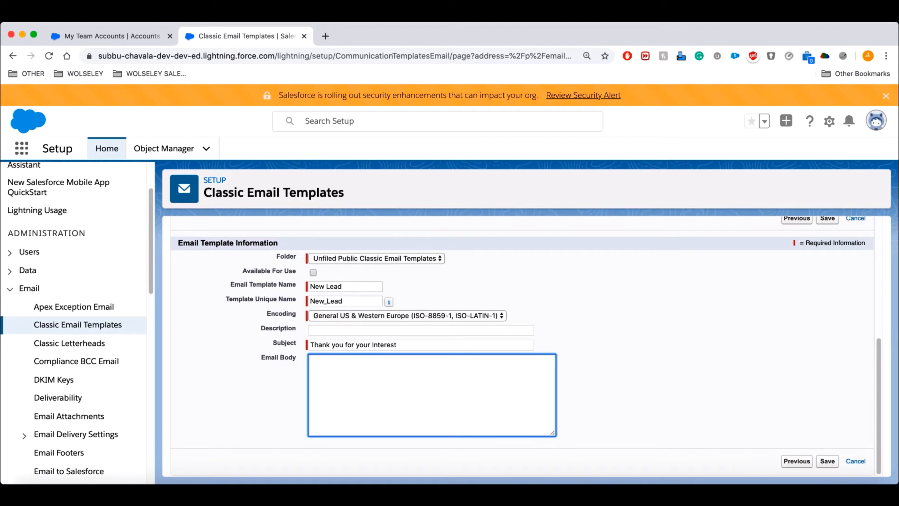
pyautogui.write('Thank you for your In')
pyautogui.press('BackSpace')
pyautogui.write('erest in ')
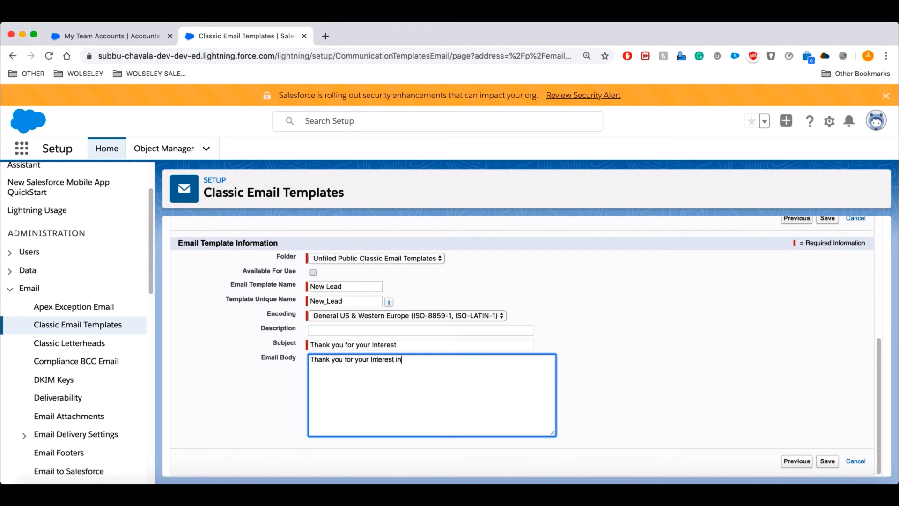
pyautogui.write('Jio.')
pyautogui.press('Return')
pyautogui.press('Return')
pyautogui.write('As')
pyautogui.press('BackSpace')
pyautogui.write('sales representative wil')
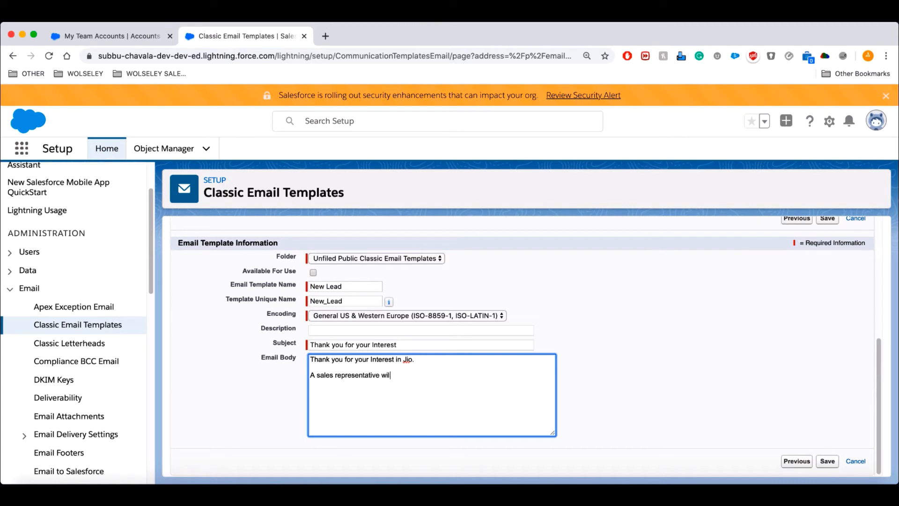
pyautogui.write('l be touch wit you shortly!')
pyautogui.click(432, 375)
pyautogui.write('h')
pyautogui.click(827, 461)
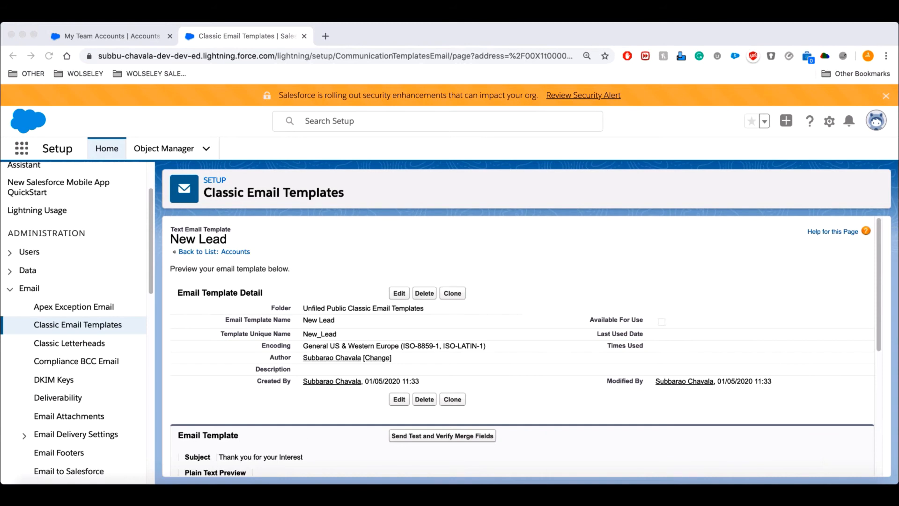
# Find Leads through the App Launcher and open the converted Dickenson plc lead's record.
pyautogui.scroll(-2, 525, 347)
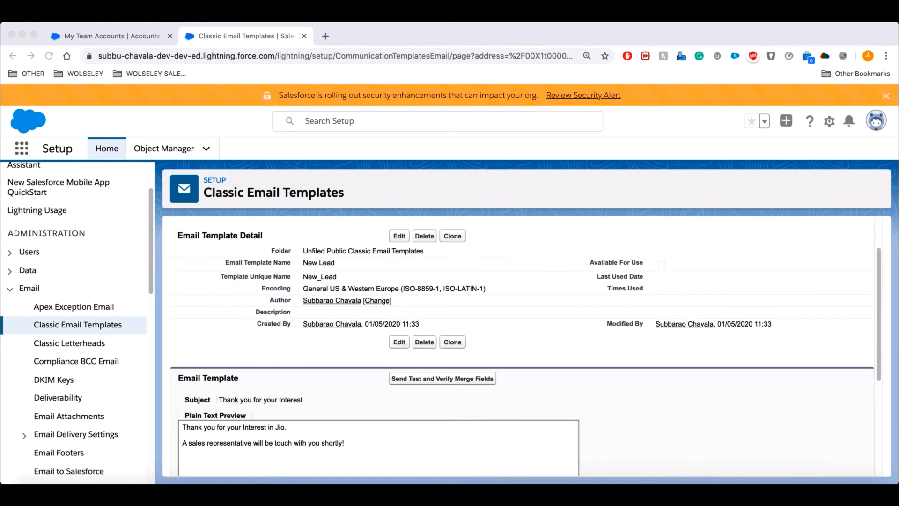
pyautogui.scroll(-3, 525, 347)
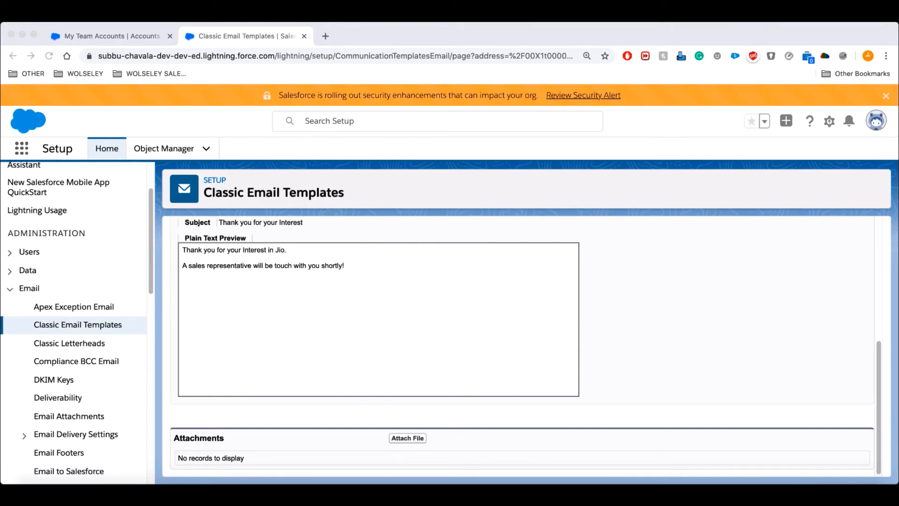
pyautogui.scroll(3, 515, 328)
pyautogui.click(22, 148)
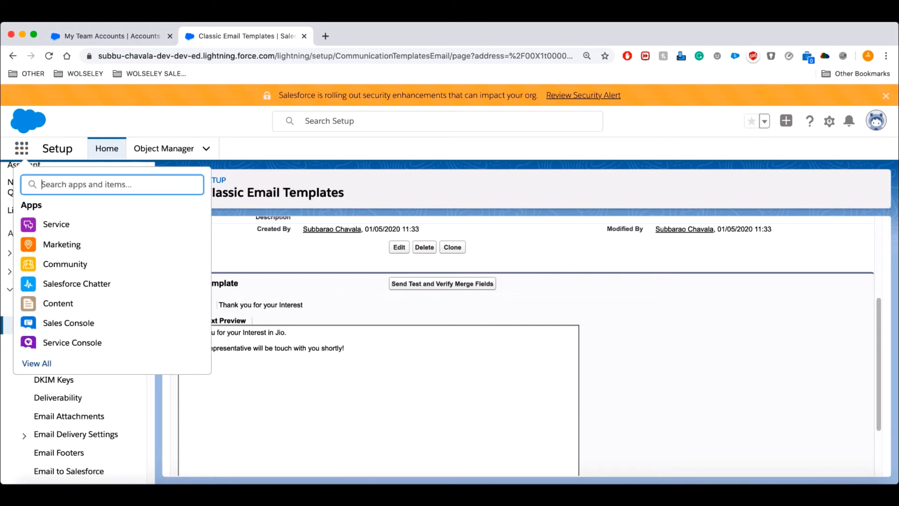
pyautogui.write('leads')
pyautogui.press('Return')
pyautogui.click(140, 168)
pyautogui.click(100, 230)
pyautogui.click(91, 229)
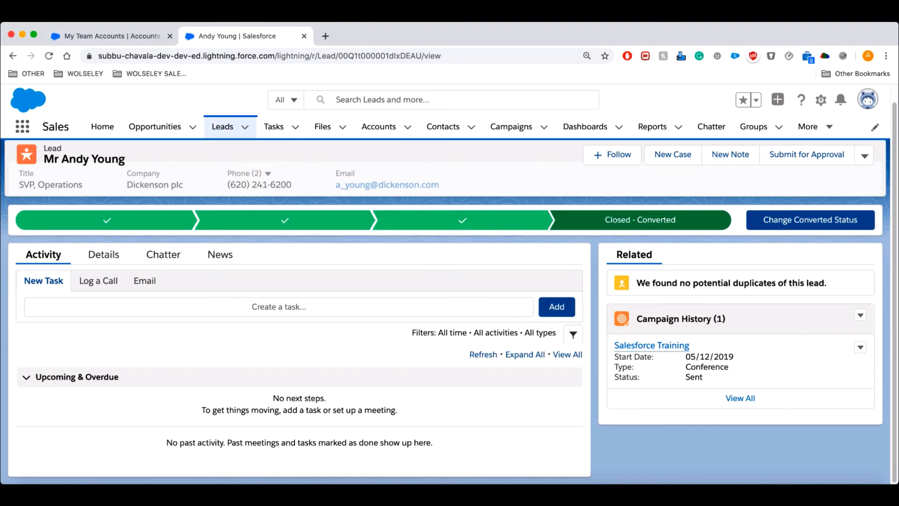
# Draft an email to the lead with subject 'Test' and body 'Hi, Welcome to the company {!'.
pyautogui.click(143, 281)
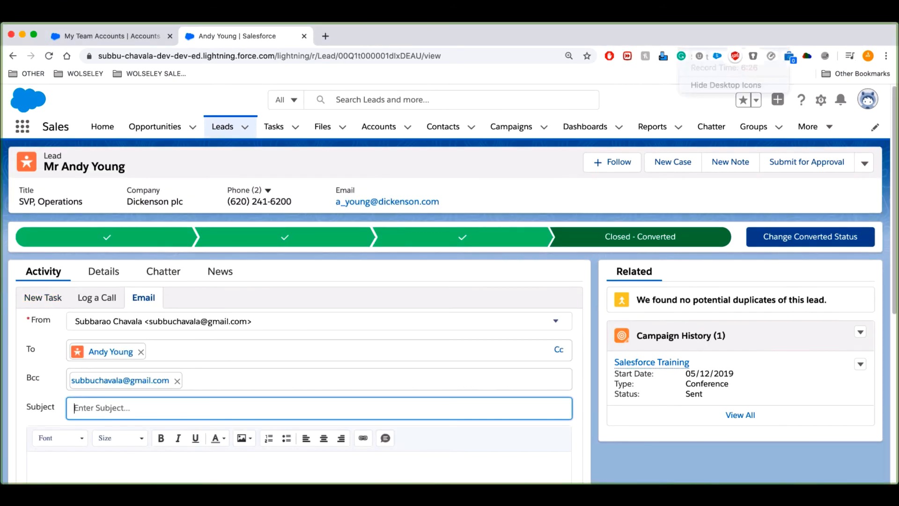
pyautogui.write('Test')
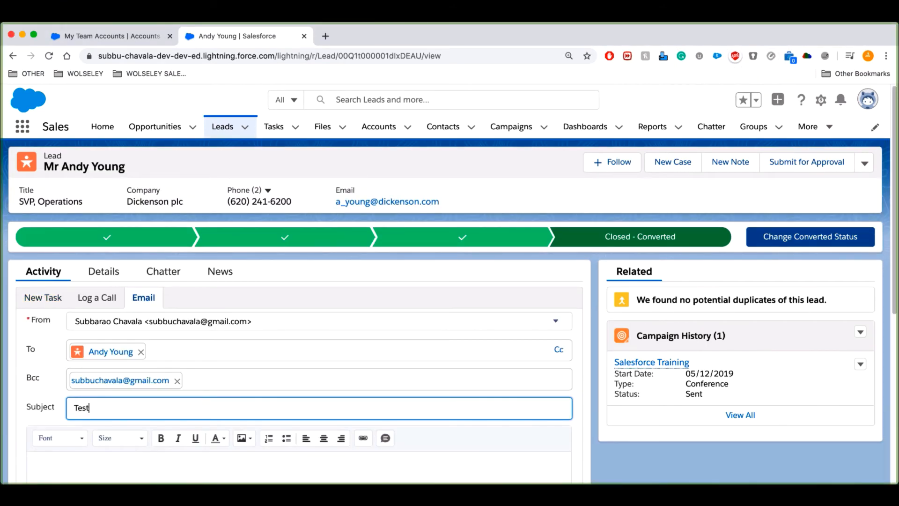
pyautogui.press('Tab')
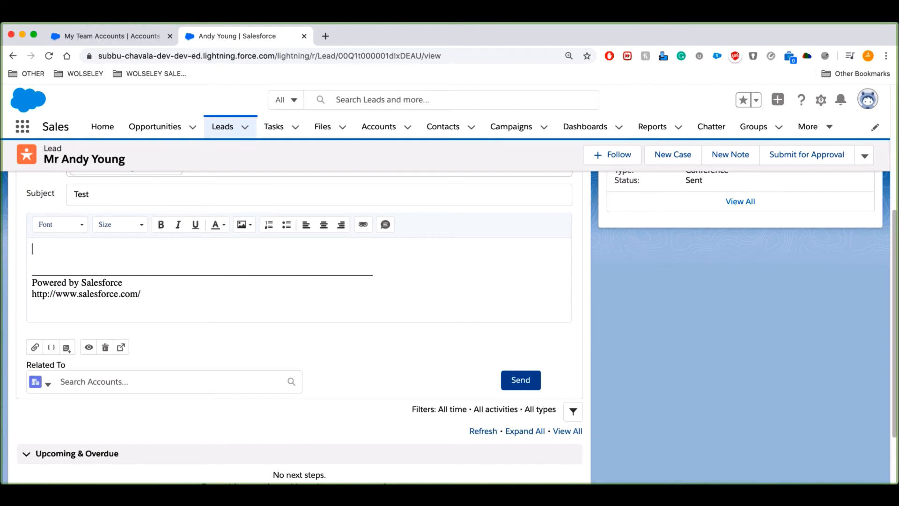
pyautogui.write('Hi')
pyautogui.press('Return')
pyautogui.press('BackSpace')
pyautogui.write(',')
pyautogui.press('Return')
pyautogui.press('Return')
pyautogui.write('Welcome to the company')
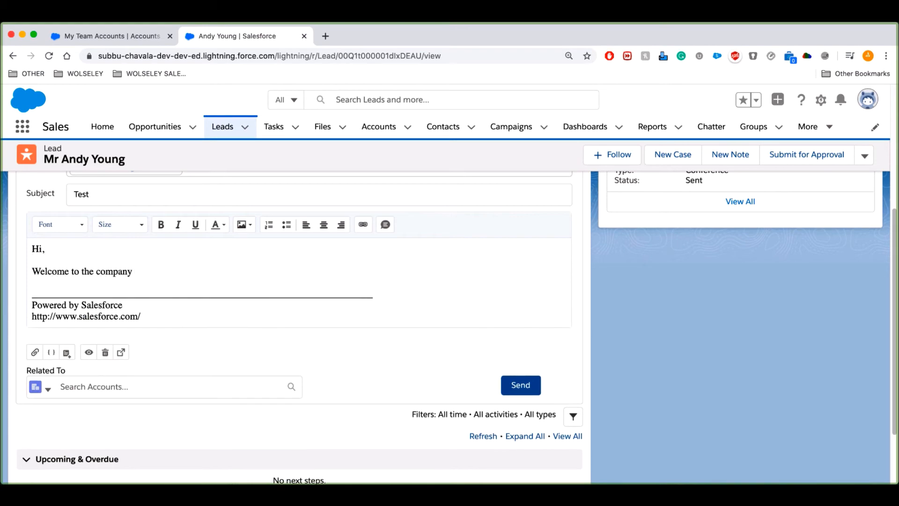
pyautogui.write(' {!')
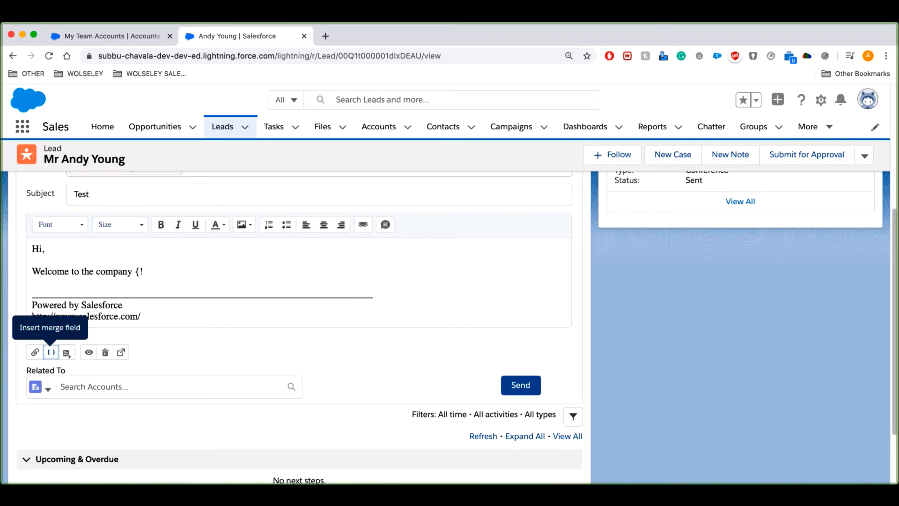
# Insert the recipient's Account Number merge field into the body, then open the template picker.
pyautogui.click(51, 352)
pyautogui.scroll(-6, 490, 346)
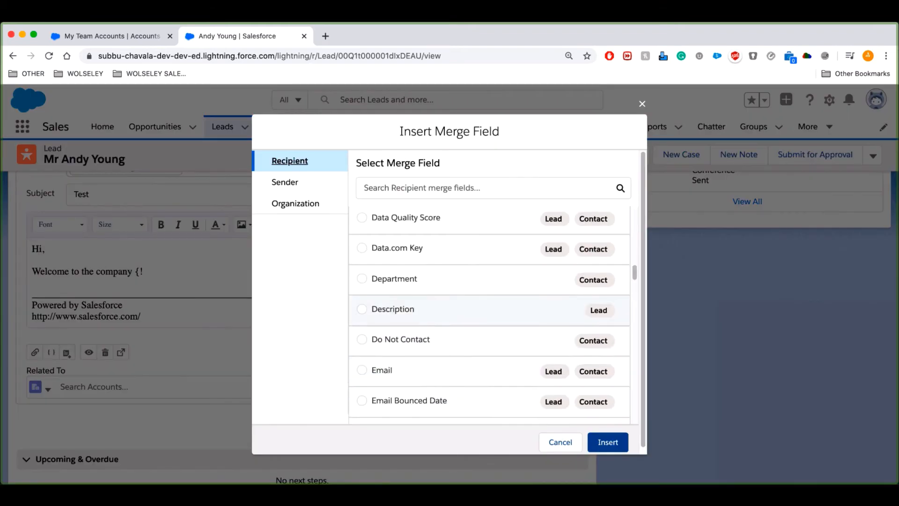
pyautogui.scroll(3, 490, 356)
pyautogui.scroll(4, 489, 368)
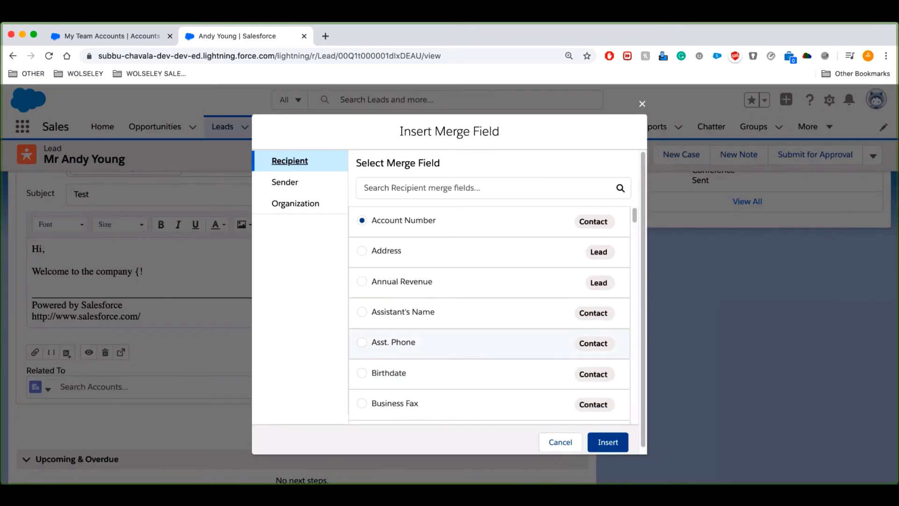
pyautogui.click(608, 442)
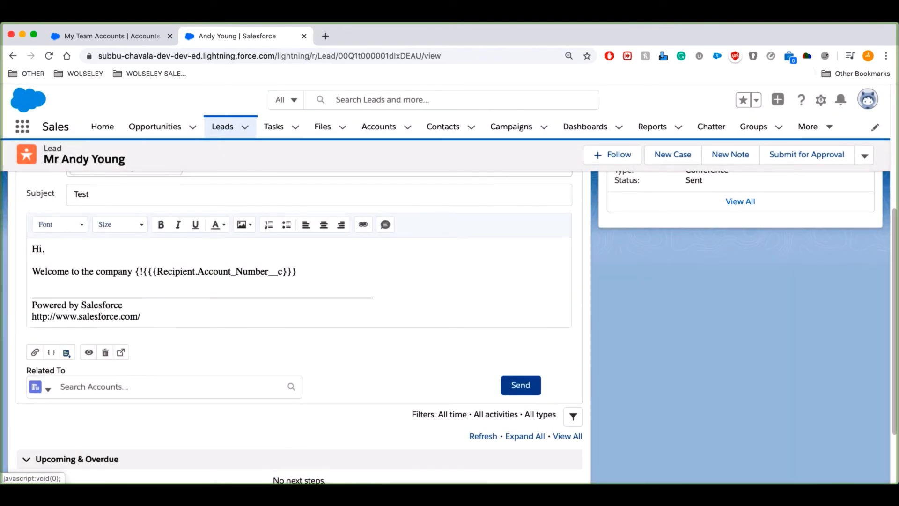
pyautogui.click(66, 353)
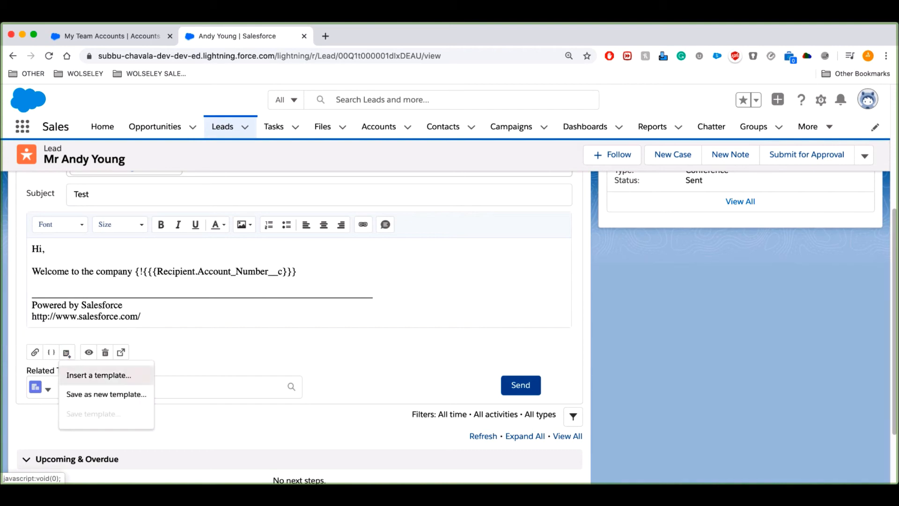
pyautogui.click(103, 374)
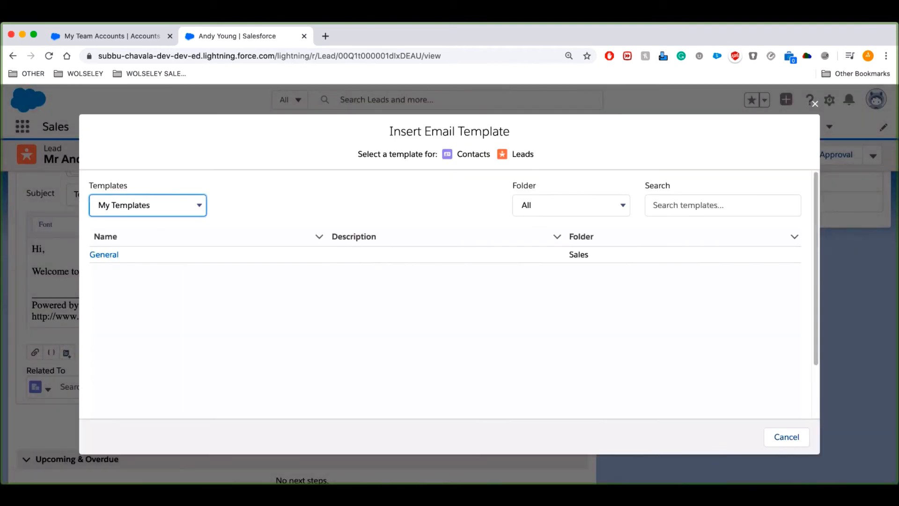
# Insert the General template from All Templates, replacing the current draft.
pyautogui.click(147, 205)
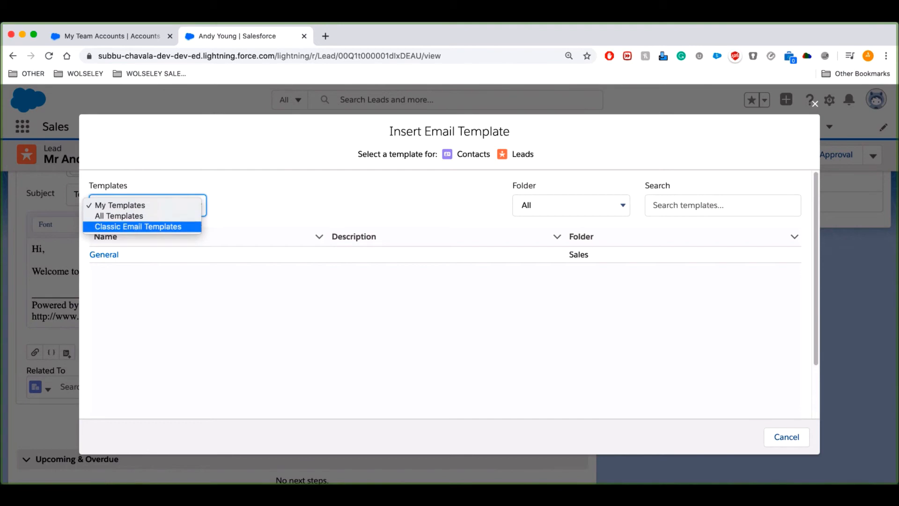
pyautogui.click(138, 226)
pyautogui.click(147, 206)
pyautogui.click(118, 194)
pyautogui.click(147, 205)
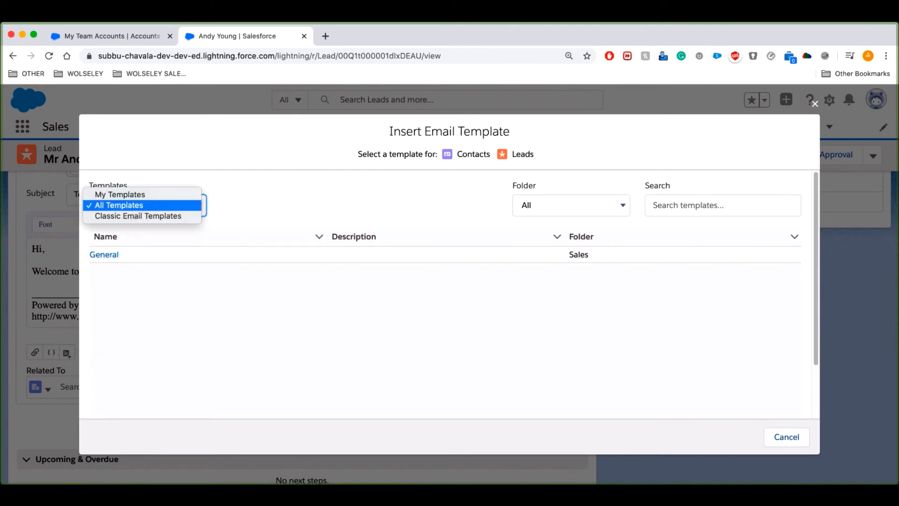
pyautogui.click(119, 205)
pyautogui.click(104, 255)
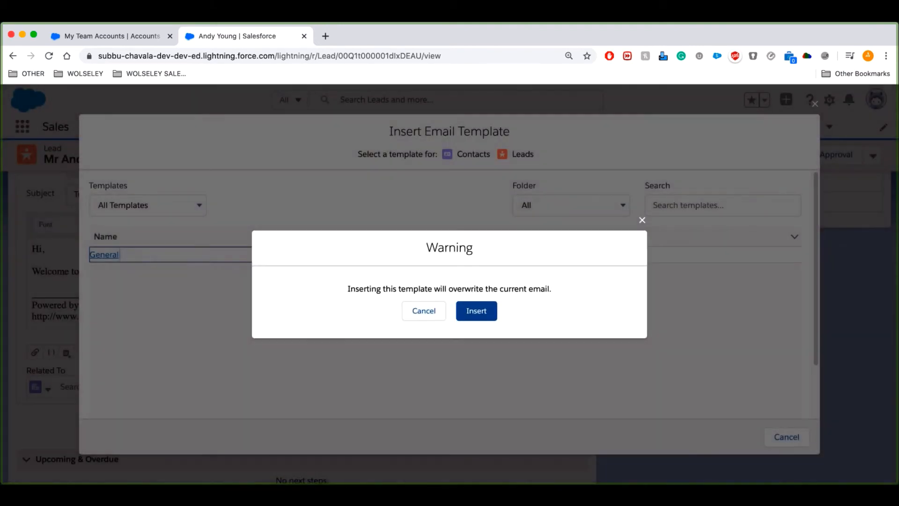
pyautogui.click(477, 310)
# Review the templated General email and send it to the lead.
pyautogui.scroll(3, 449, 323)
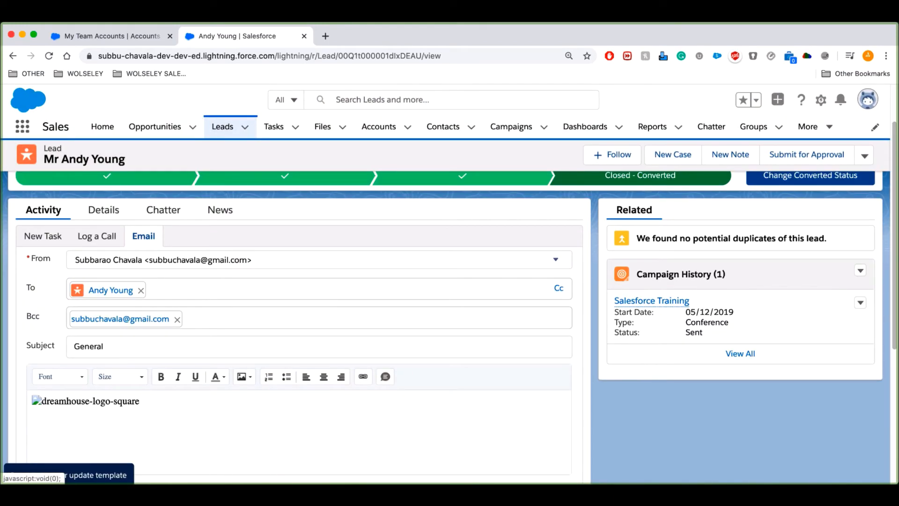
pyautogui.scroll(2, 450, 323)
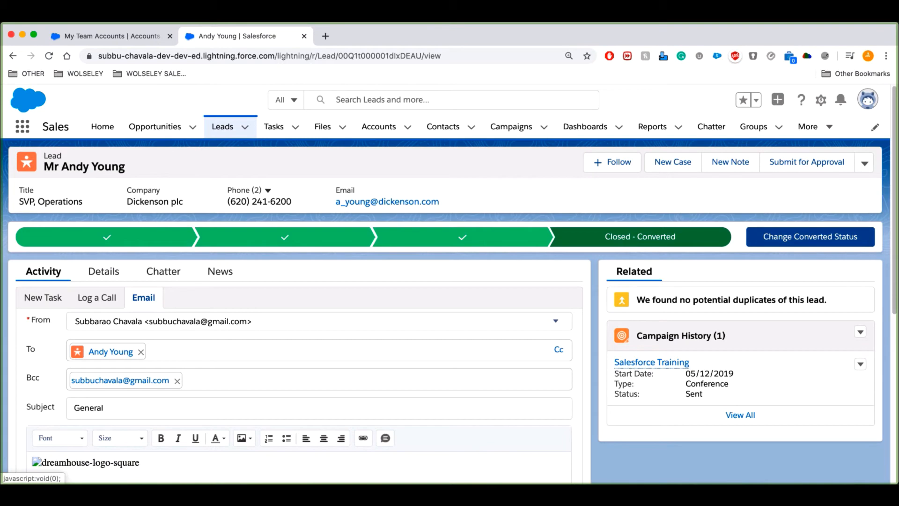
pyautogui.scroll(-2, 445, 281)
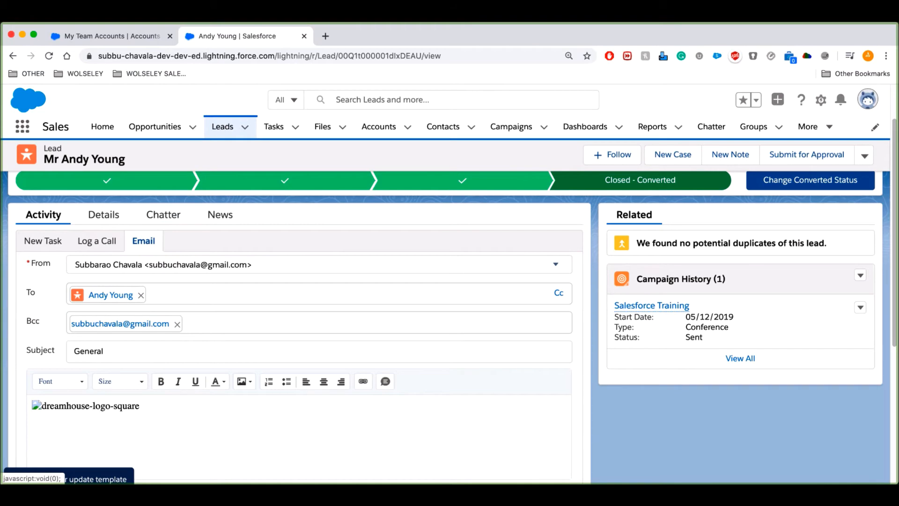
pyautogui.scroll(-2, 67, 410)
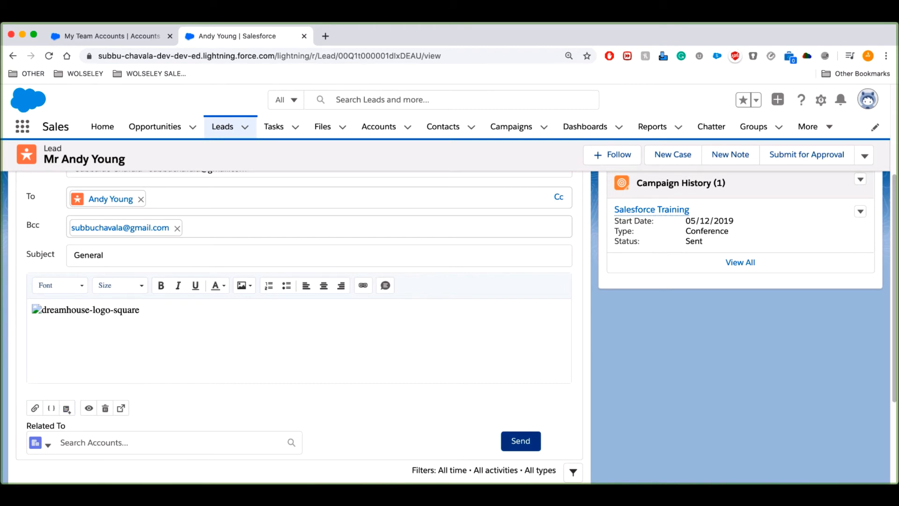
pyautogui.click(521, 441)
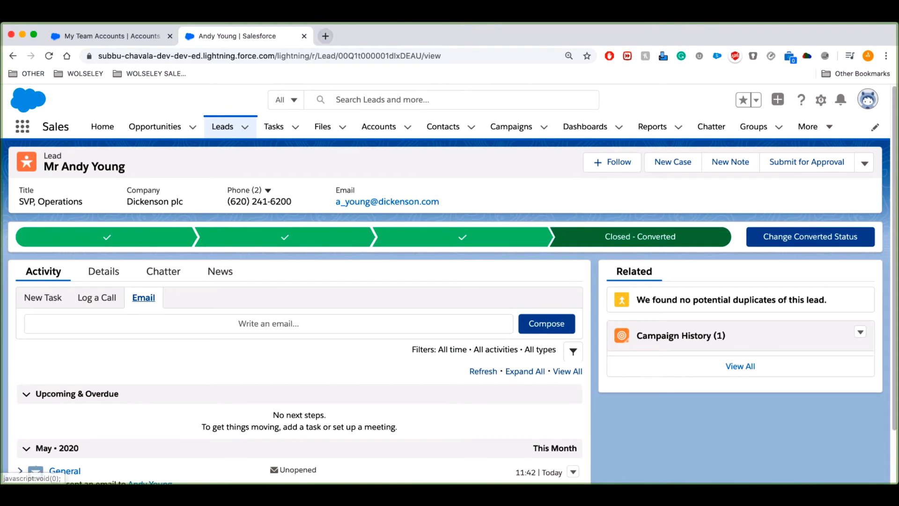
pyautogui.click(325, 36)
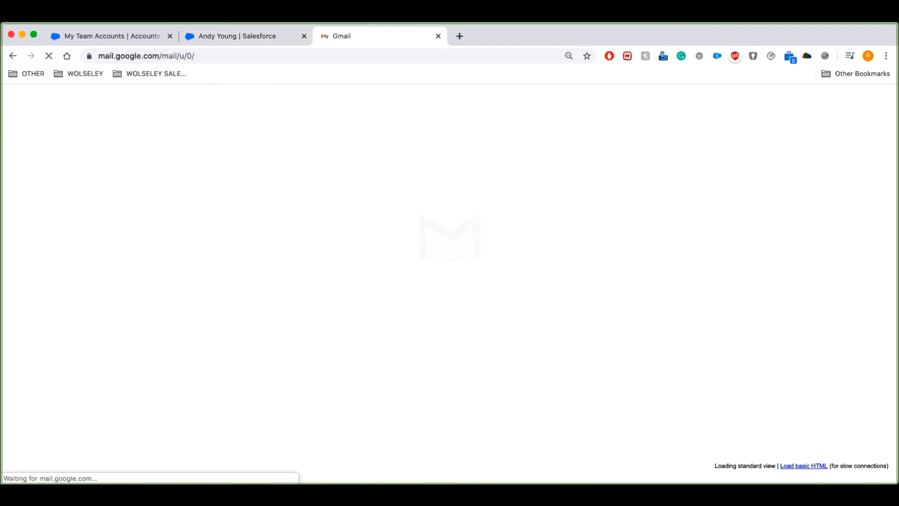
# Open the received 'General' email in the Gmail inbox.
pyautogui.click(297, 151)
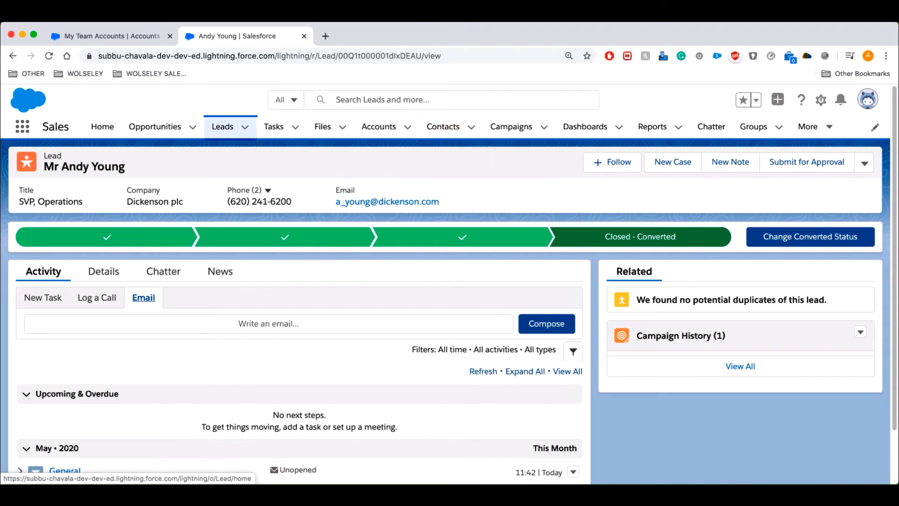
# Return to the Recently Viewed Leads list with its two leads, leaving the view unchanged.
pyautogui.click(223, 127)
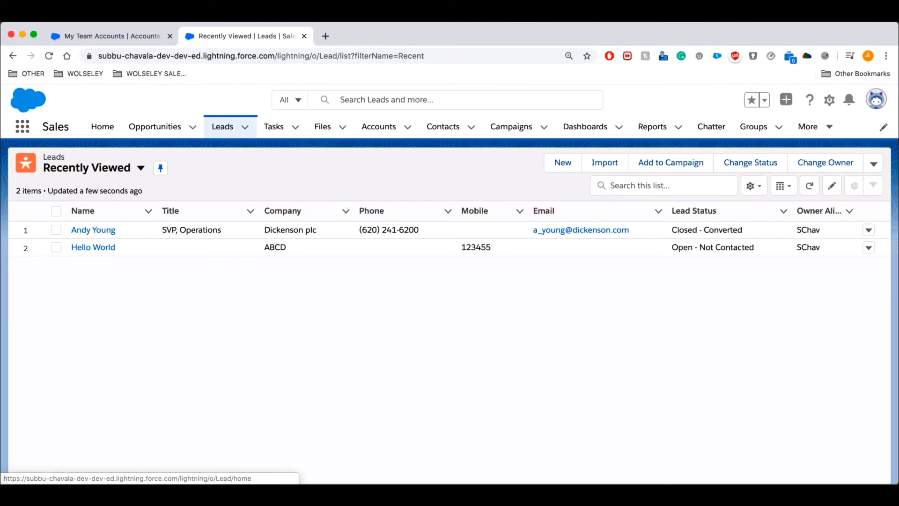
pyautogui.click(94, 168)
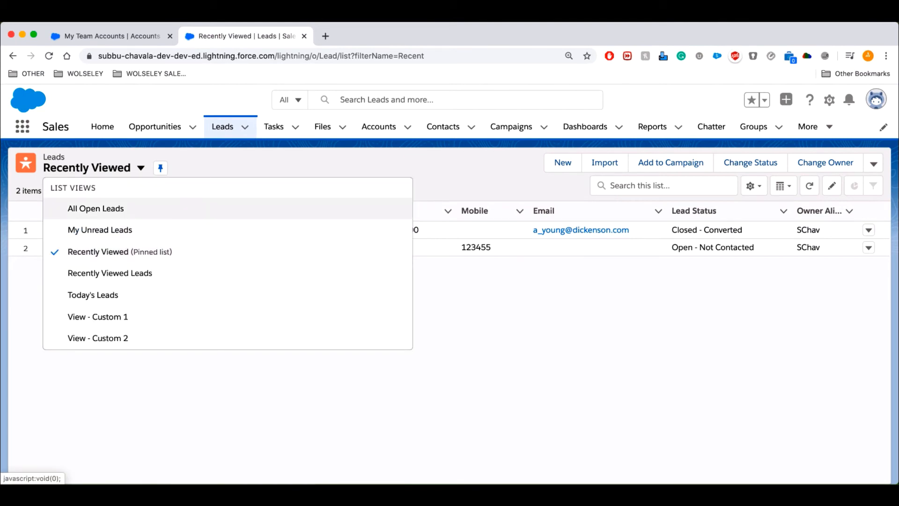
pyautogui.press('Escape')
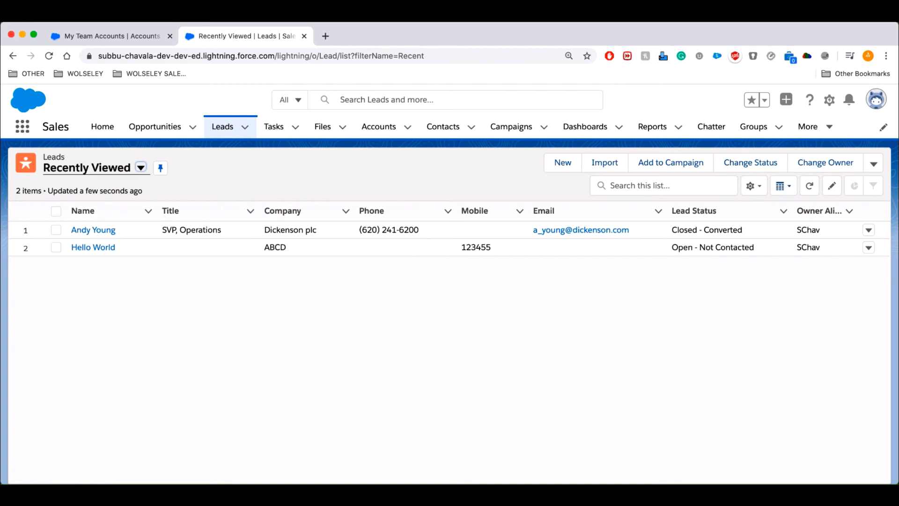
# Create and save a new list view named 'All Leads' shared with all users.
pyautogui.click(754, 186)
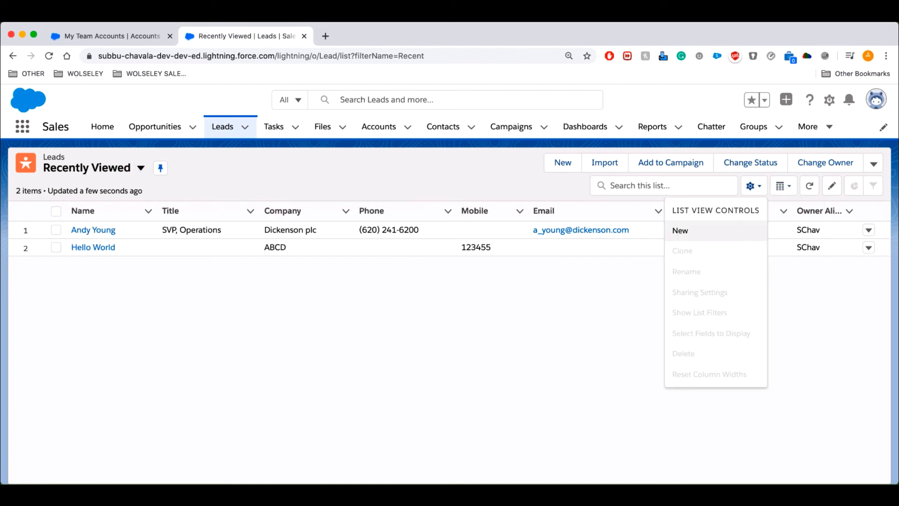
pyautogui.click(684, 231)
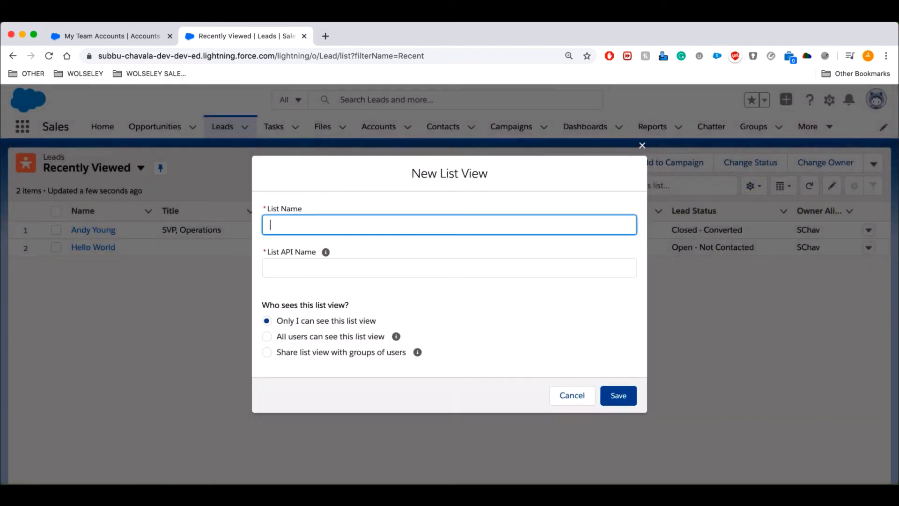
pyautogui.write('All Leads')
pyautogui.click(267, 336)
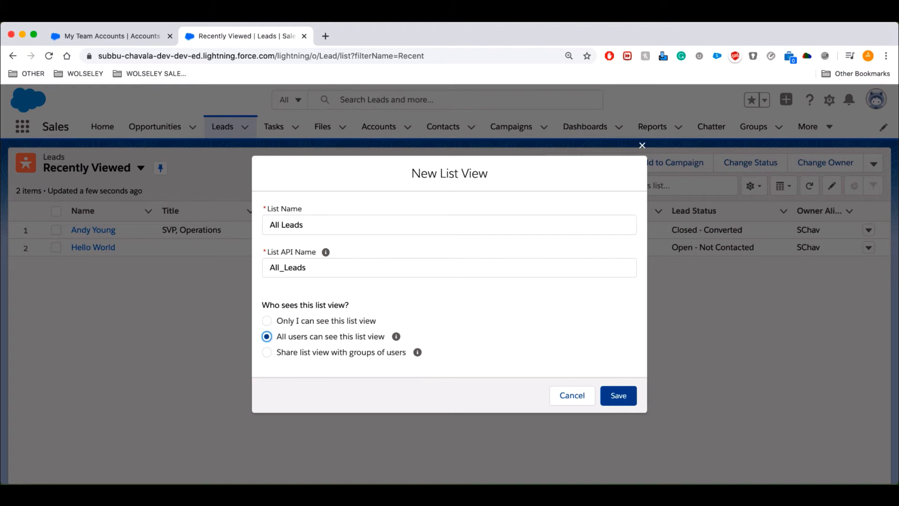
pyautogui.click(619, 395)
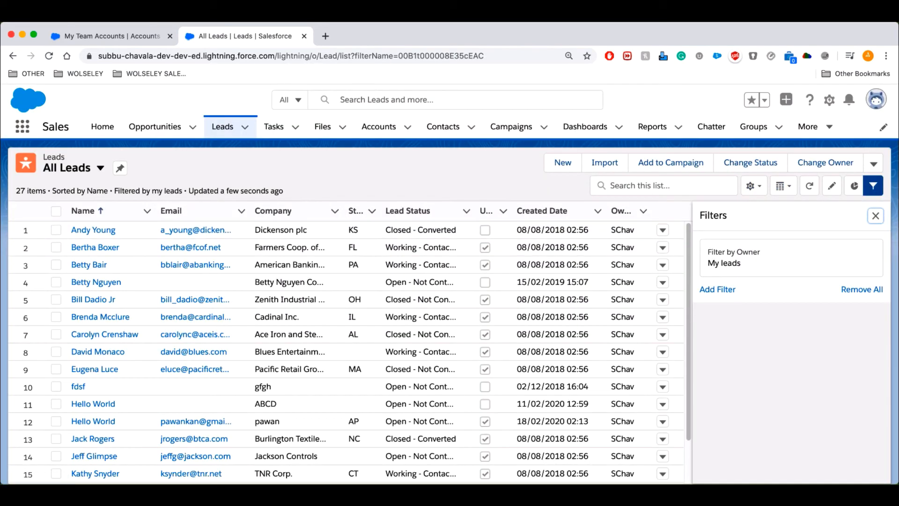
# Change the All Leads owner filter from My leads to All leads and select all 27 leads.
pyautogui.click(792, 258)
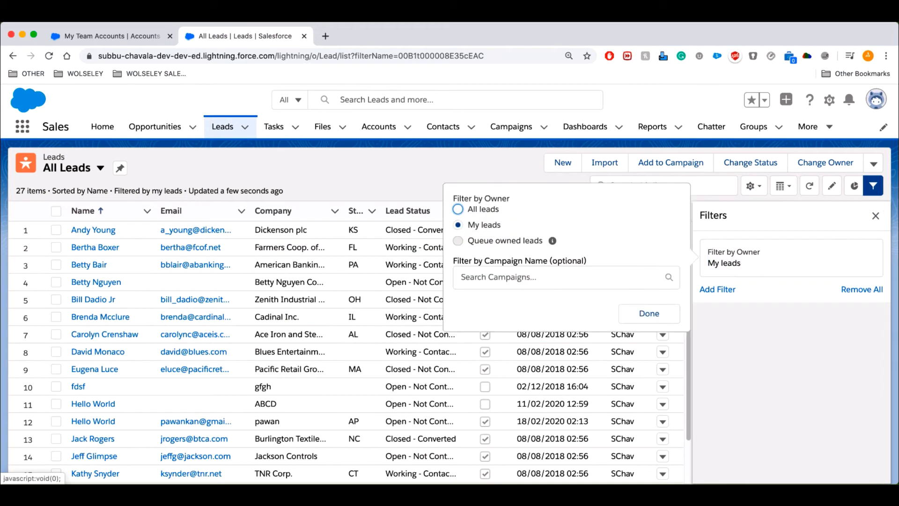
pyautogui.click(458, 209)
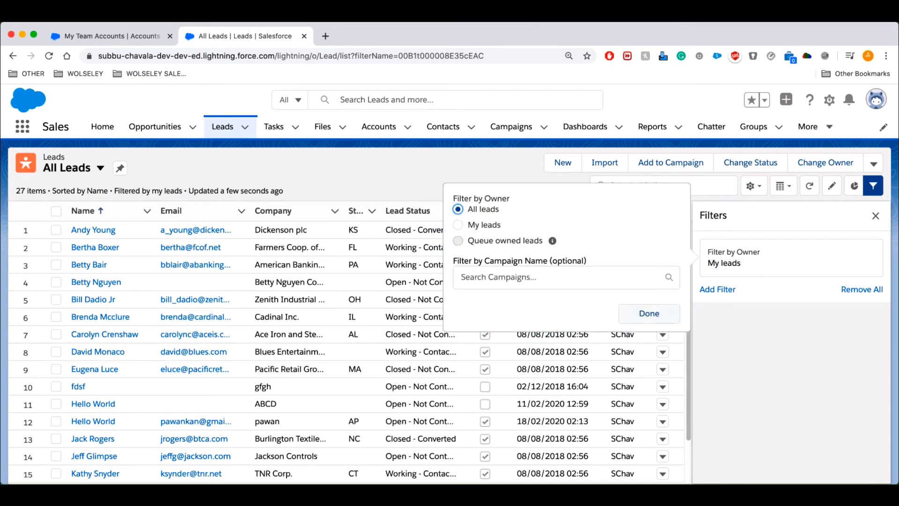
pyautogui.click(649, 314)
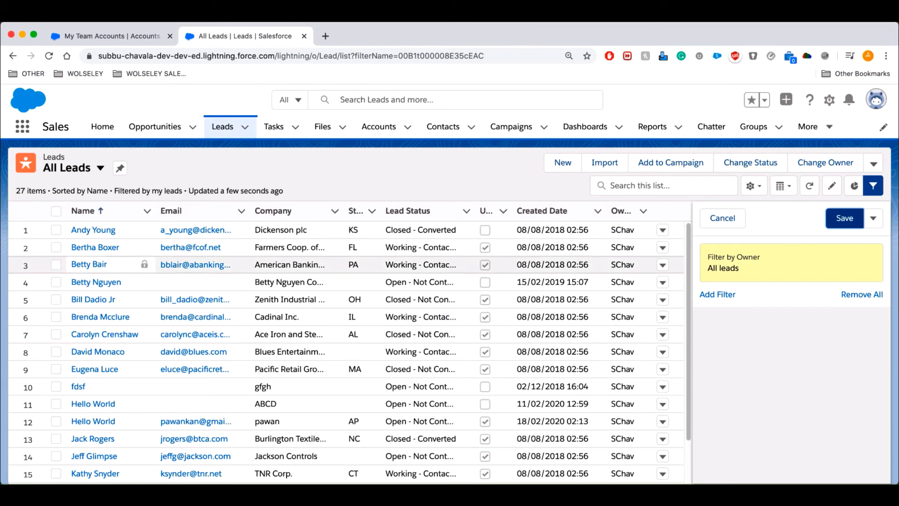
pyautogui.scroll(-2, 197, 264)
pyautogui.scroll(2, 197, 300)
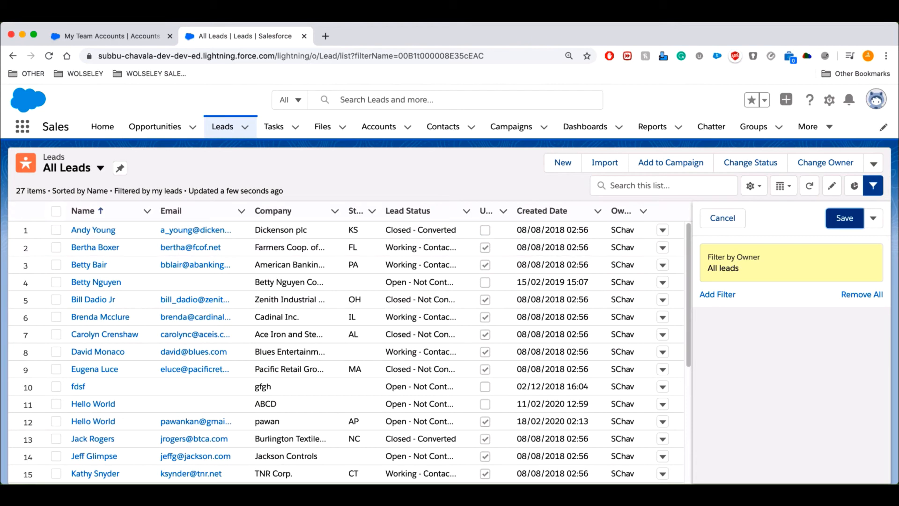
pyautogui.click(57, 211)
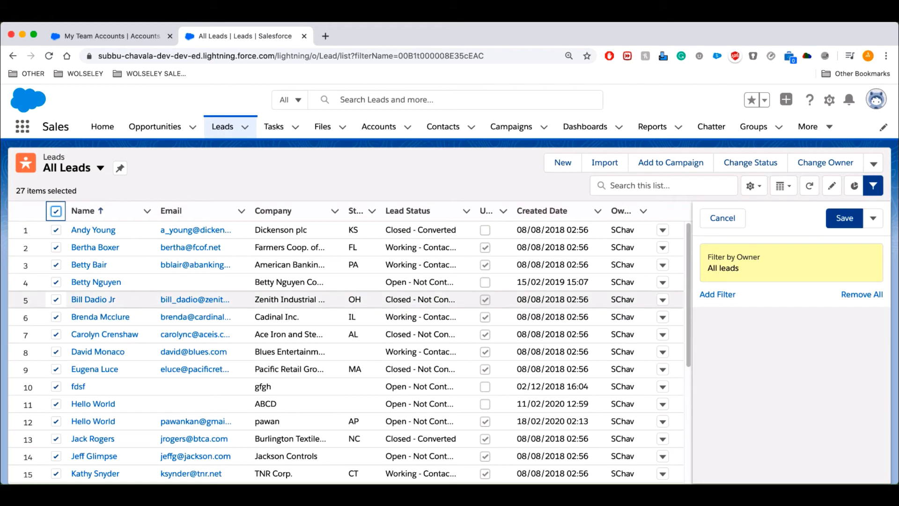
# Untick leads 4, 5 and 6 and start a Send List Email to the remaining 24.
pyautogui.click(56, 282)
pyautogui.click(56, 300)
pyautogui.click(55, 317)
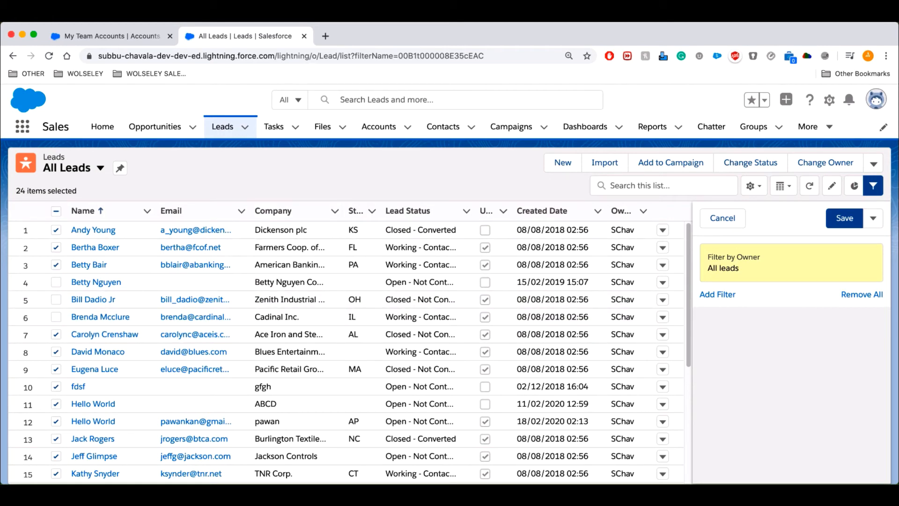
pyautogui.click(873, 163)
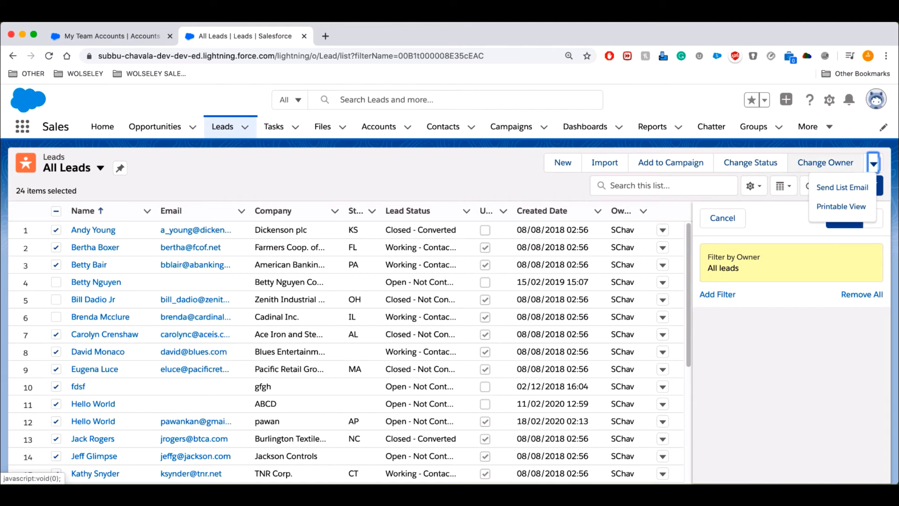
pyautogui.click(843, 187)
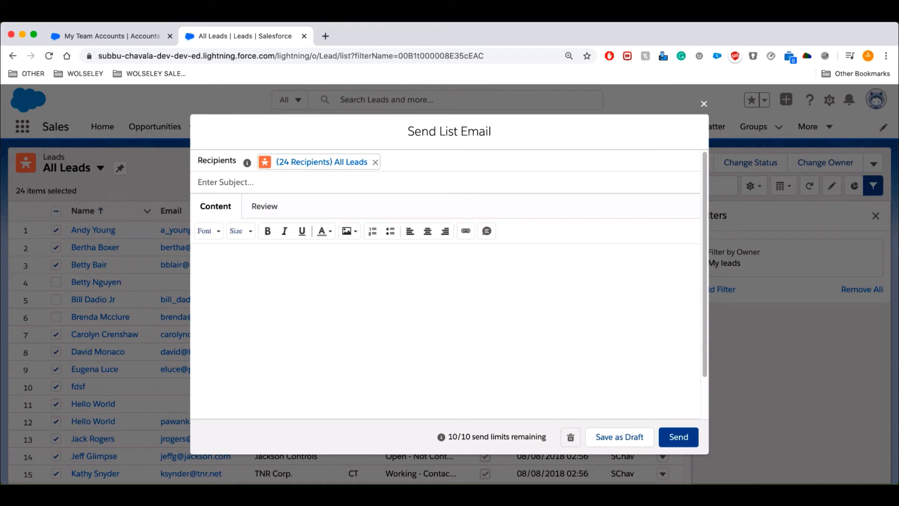
# Insert the General template from All Templates into the list email and send it.
pyautogui.scroll(-2, 447, 281)
pyautogui.click(222, 405)
pyautogui.click(242, 269)
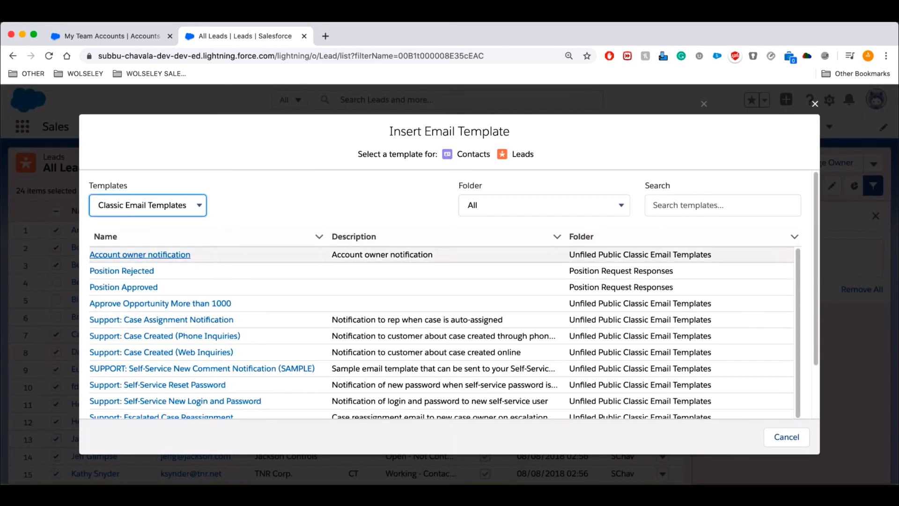
pyautogui.click(147, 205)
pyautogui.click(121, 183)
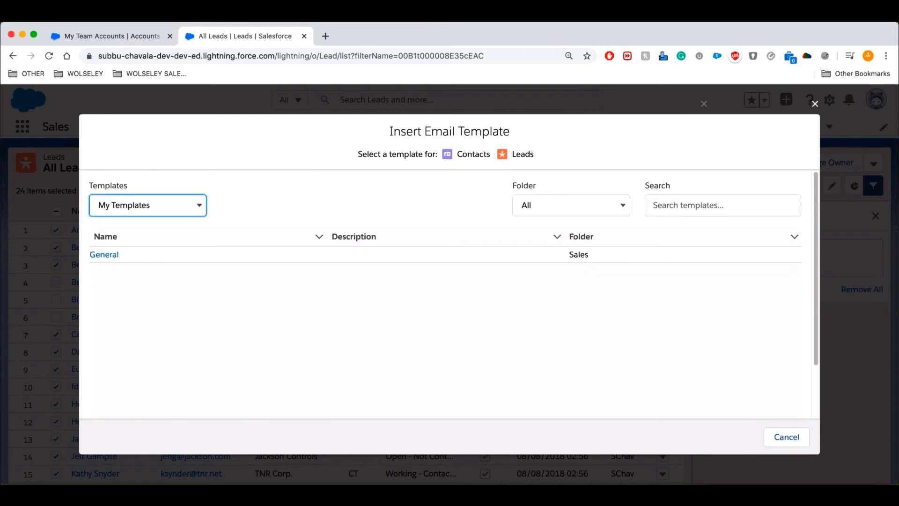
pyautogui.click(140, 205)
pyautogui.click(119, 216)
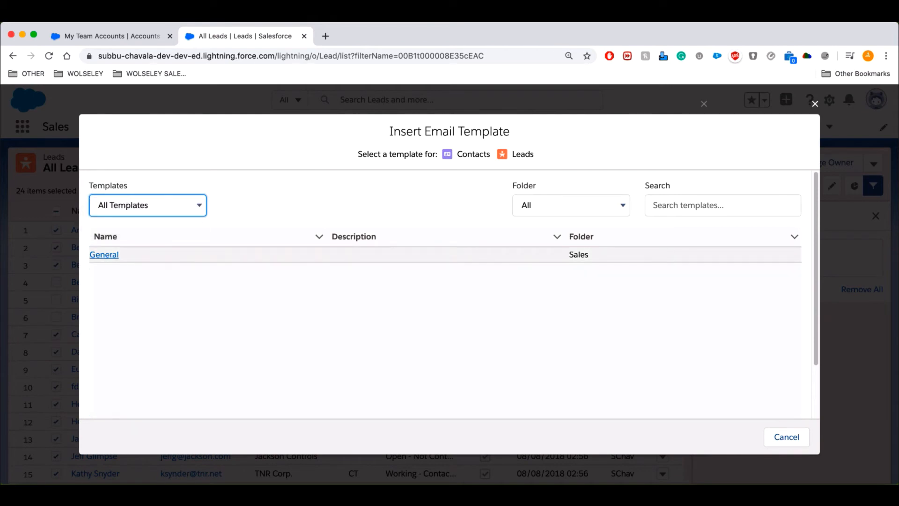
pyautogui.click(104, 254)
pyautogui.click(679, 436)
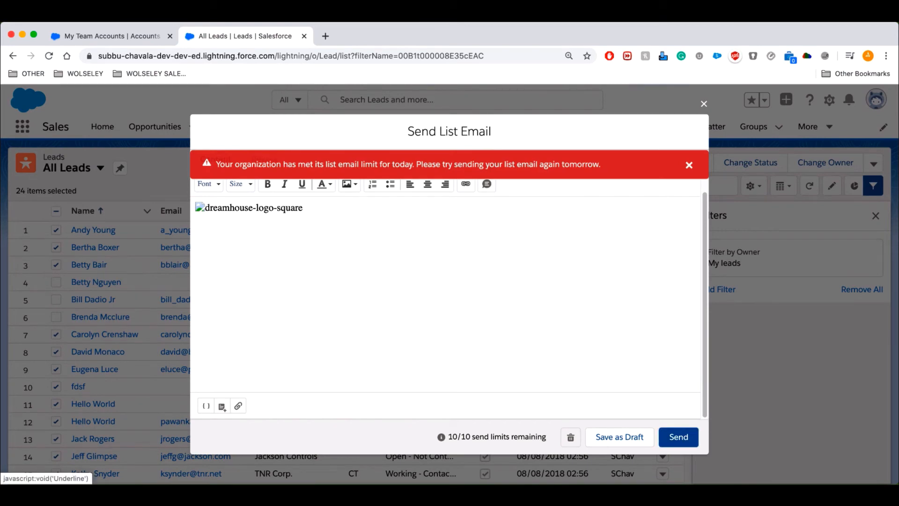
# Highlight the warning that today's list email limit has been reached.
pyautogui.moveTo(220, 164); pyautogui.dragTo(601, 164)
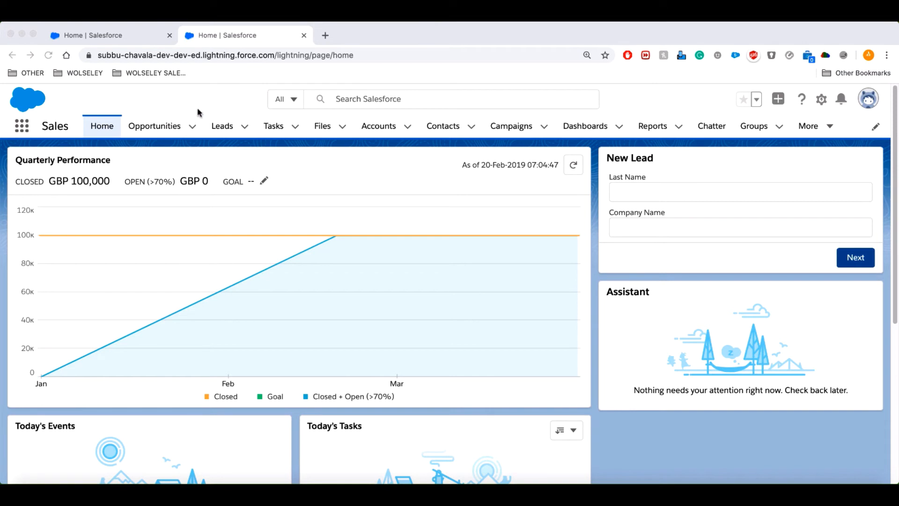
# Open a new opportunity form from the Opportunities list.
pyautogui.click(193, 127)
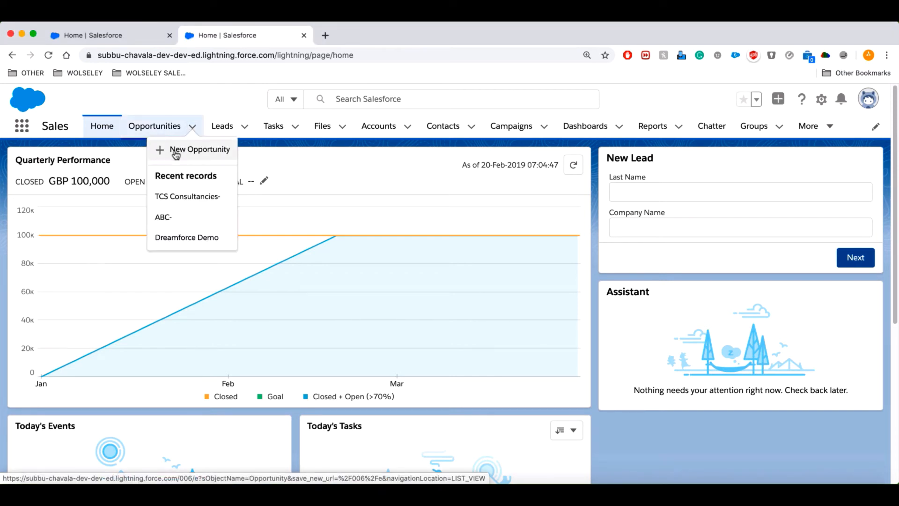
pyautogui.click(156, 130)
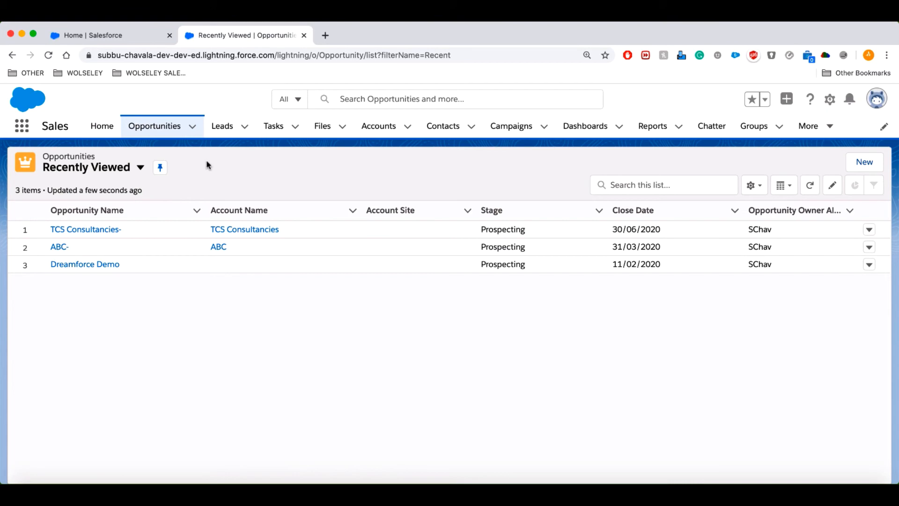
pyautogui.click(865, 164)
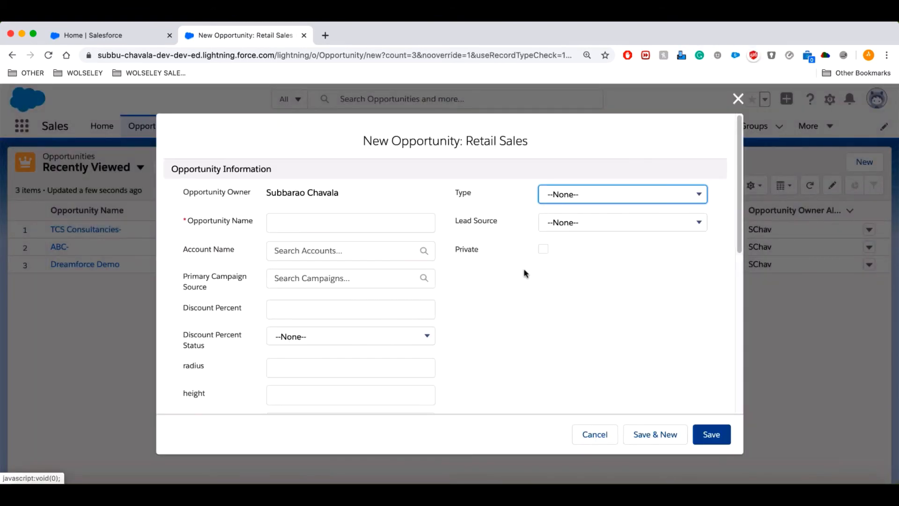
# Save opportunity HMRC UK closing 29/05/2020, stage Prospecting, amount 100000.
pyautogui.click(338, 223)
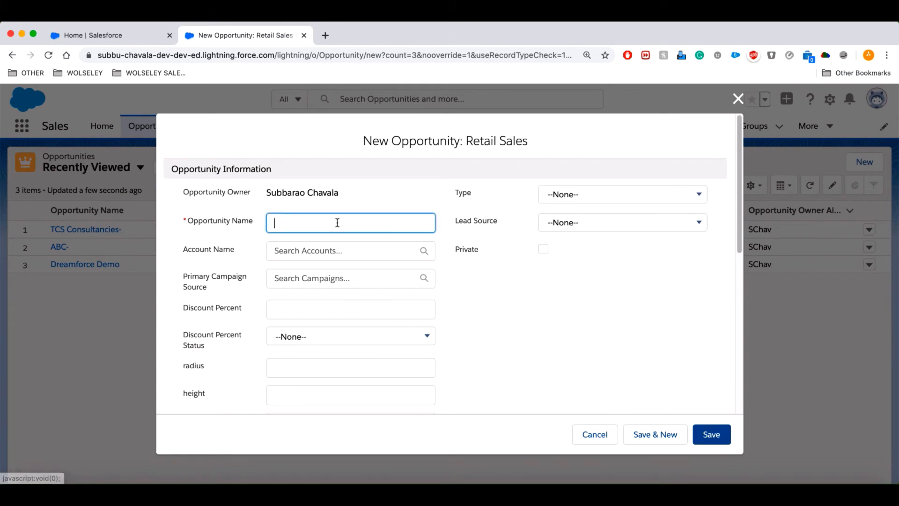
pyautogui.scroll(-5, 213, 341)
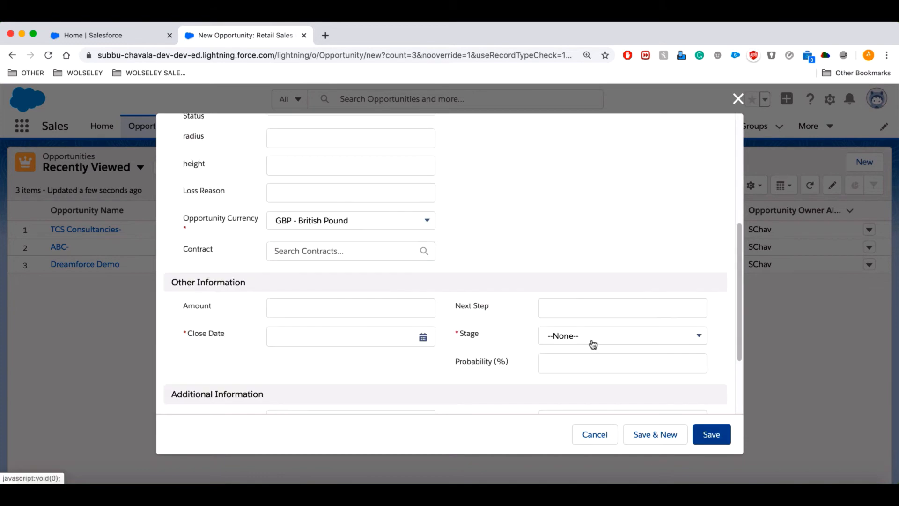
pyautogui.click(294, 307)
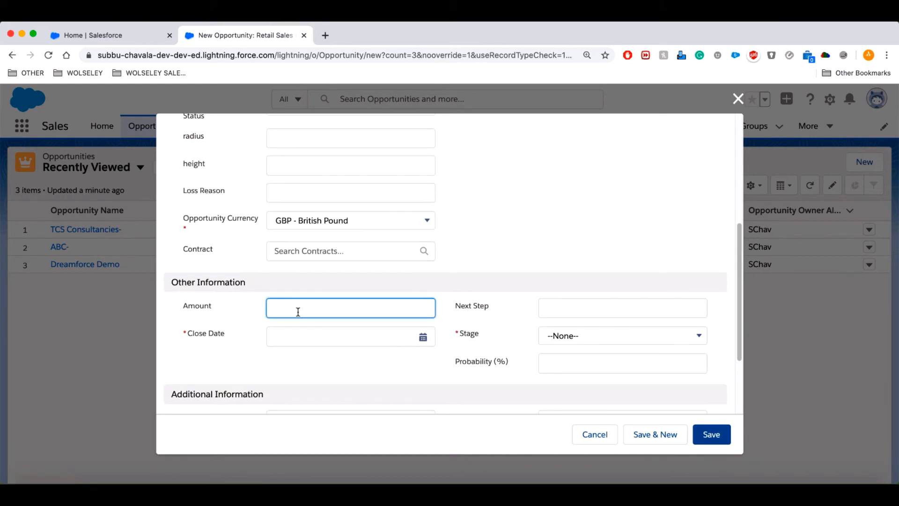
pyautogui.scroll(5, 297, 311)
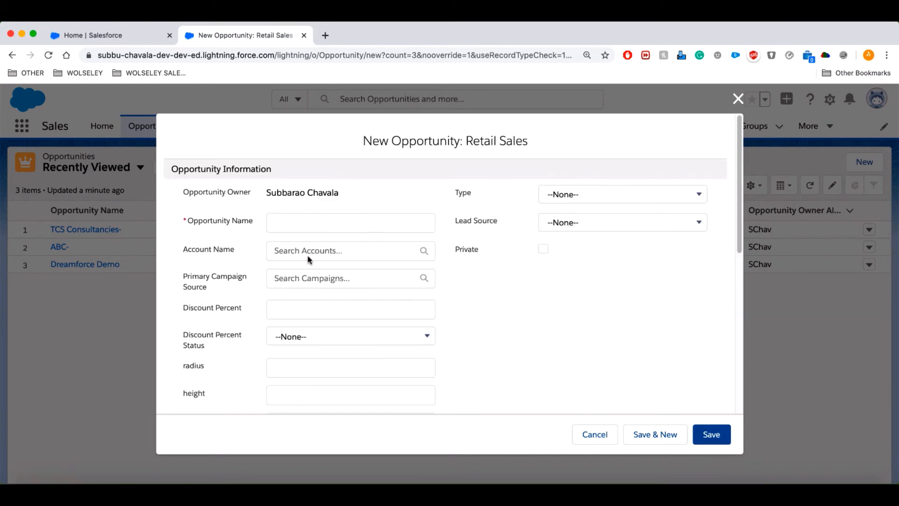
pyautogui.click(304, 216)
pyautogui.write('HMRC UK')
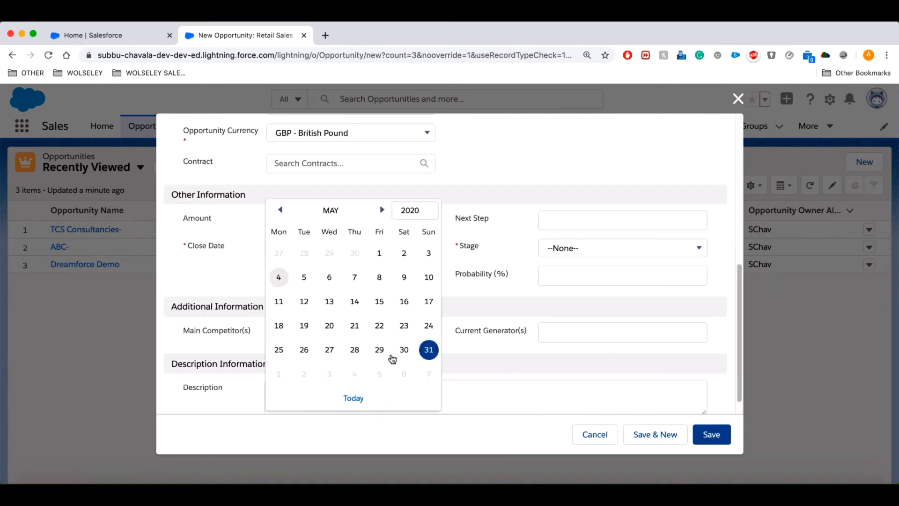
pyautogui.click(378, 349)
pyautogui.click(592, 251)
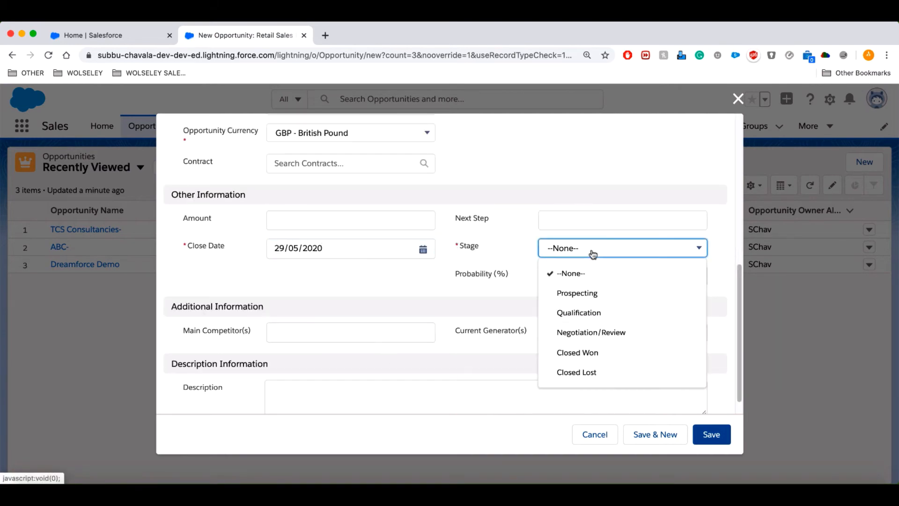
pyautogui.click(592, 294)
pyautogui.click(347, 229)
pyautogui.write('100000')
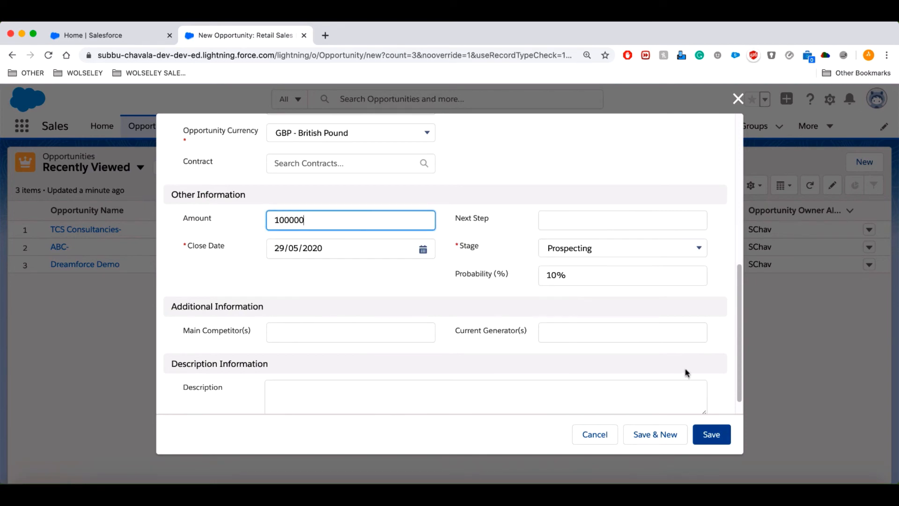
pyautogui.click(712, 434)
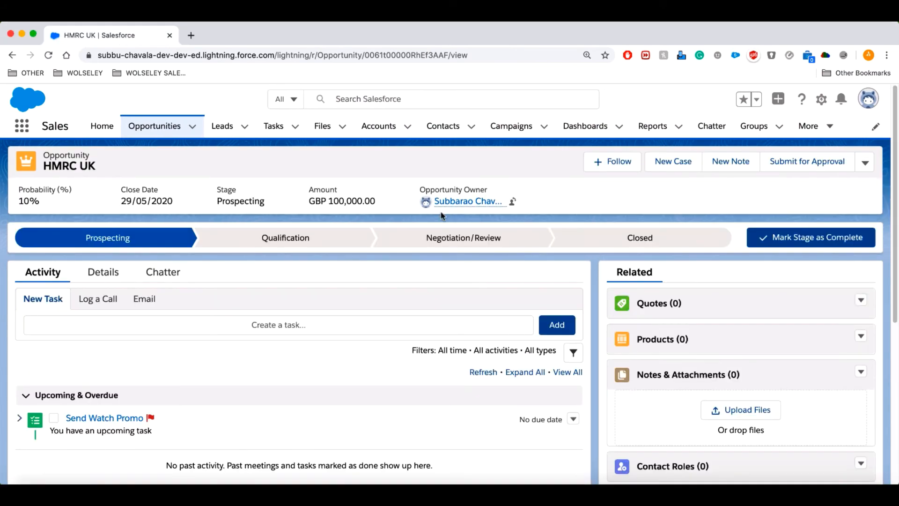
pyautogui.click(101, 279)
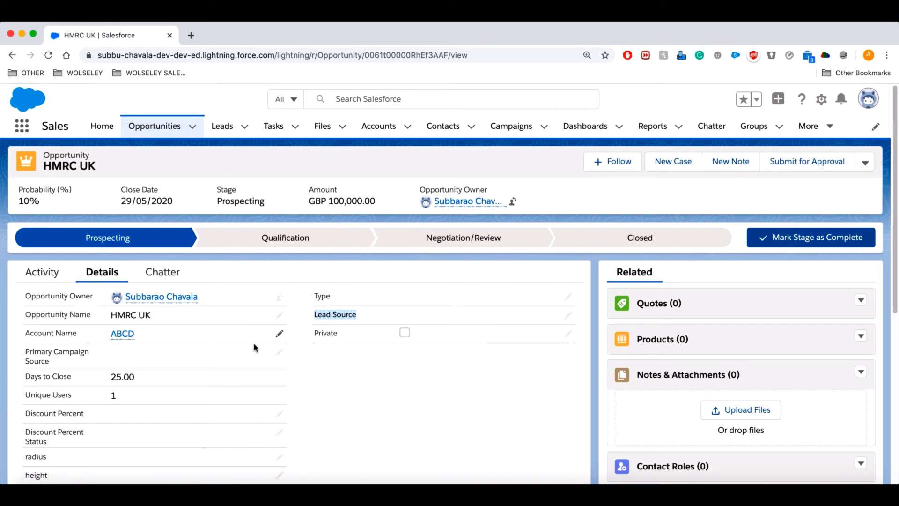
pyautogui.scroll(-6, 347, 363)
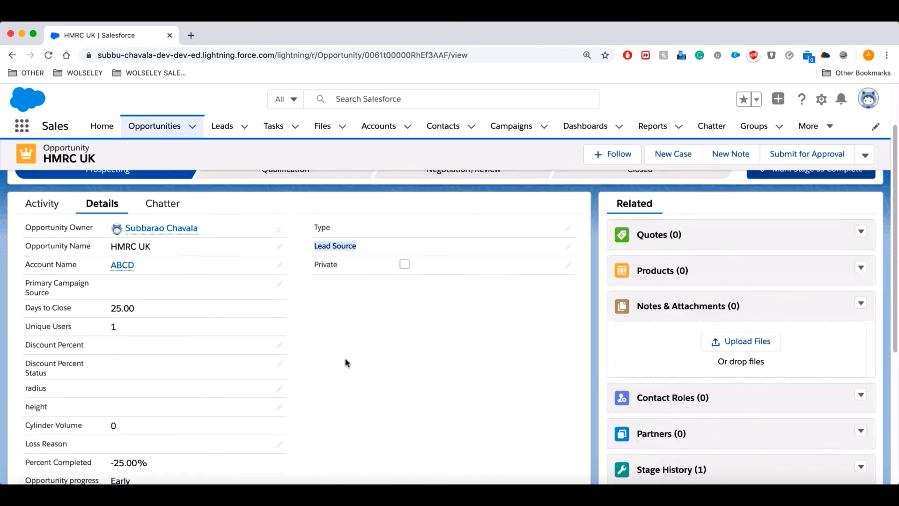
pyautogui.scroll(2, 387, 342)
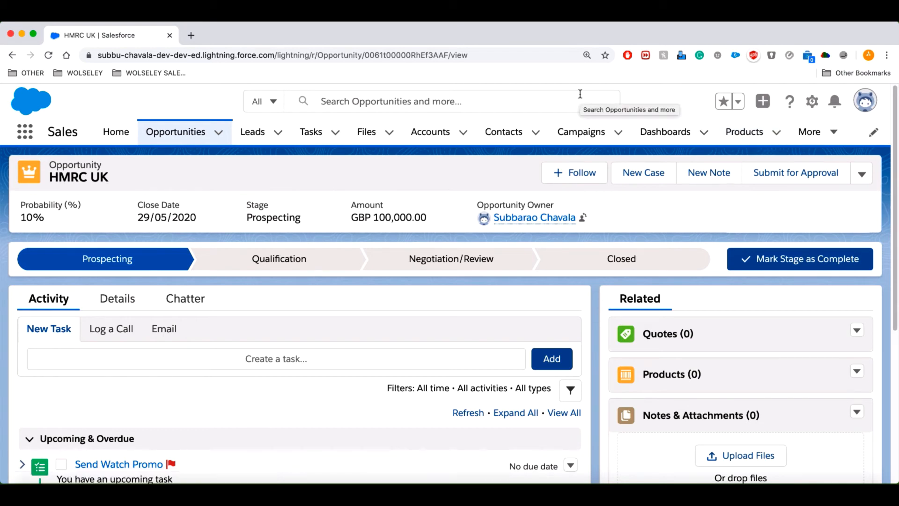
# Switch the Products list from Recently Viewed to the All Products view.
pyautogui.click(735, 135)
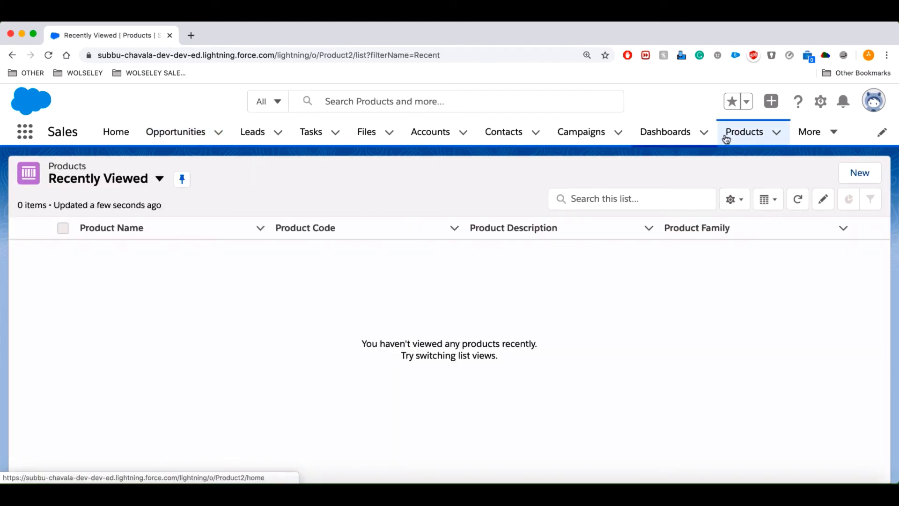
pyautogui.click(161, 183)
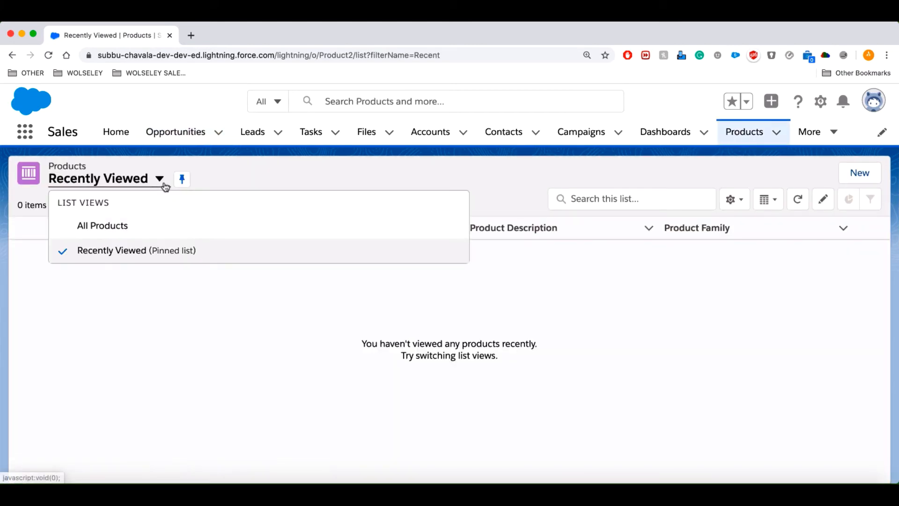
pyautogui.click(122, 228)
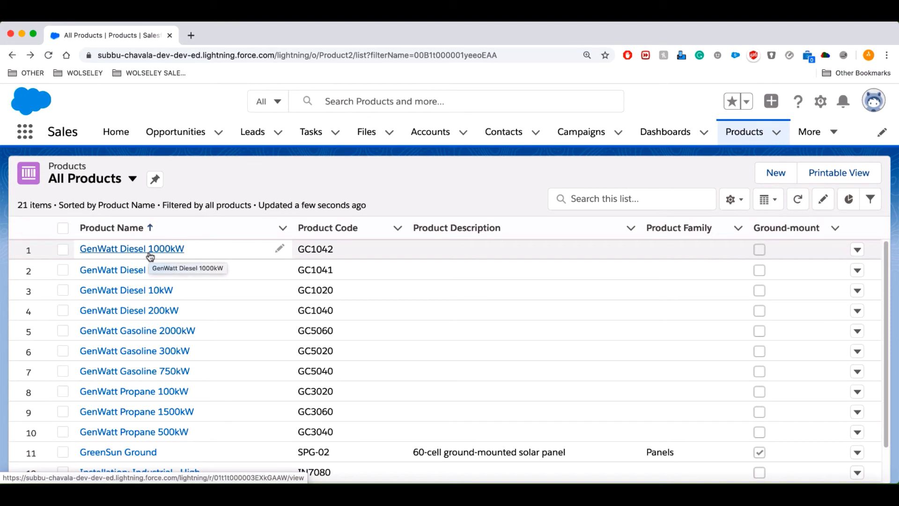
# Create and save product 'Tesco Milk Cartons' with product code Tec0001.
pyautogui.click(771, 173)
pyautogui.click(275, 208)
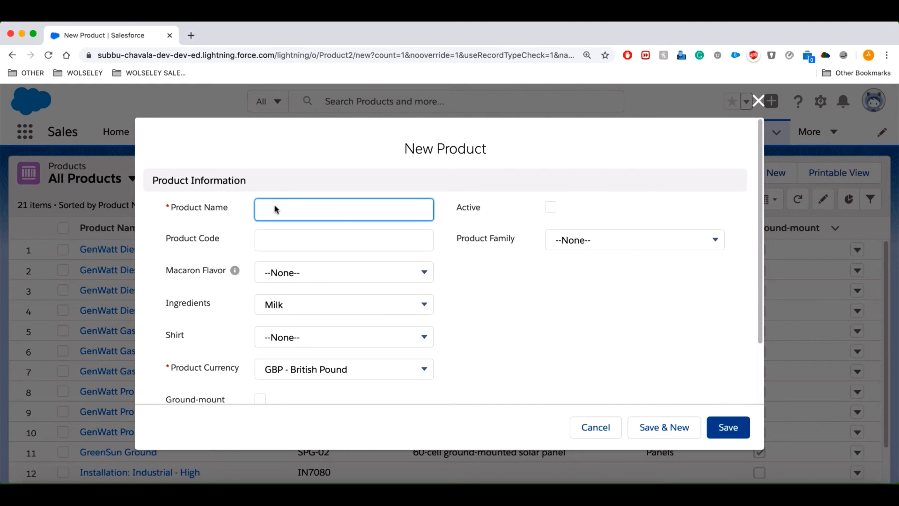
pyautogui.write('Tesco Milk Cartons')
pyautogui.click(327, 236)
pyautogui.write('Tec')
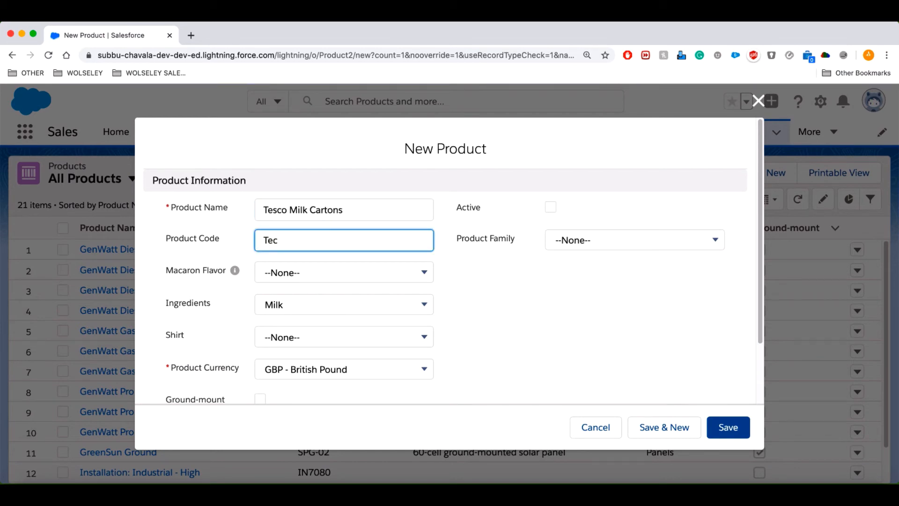
pyautogui.write('0001')
pyautogui.click(516, 331)
pyautogui.scroll(-1, 516, 331)
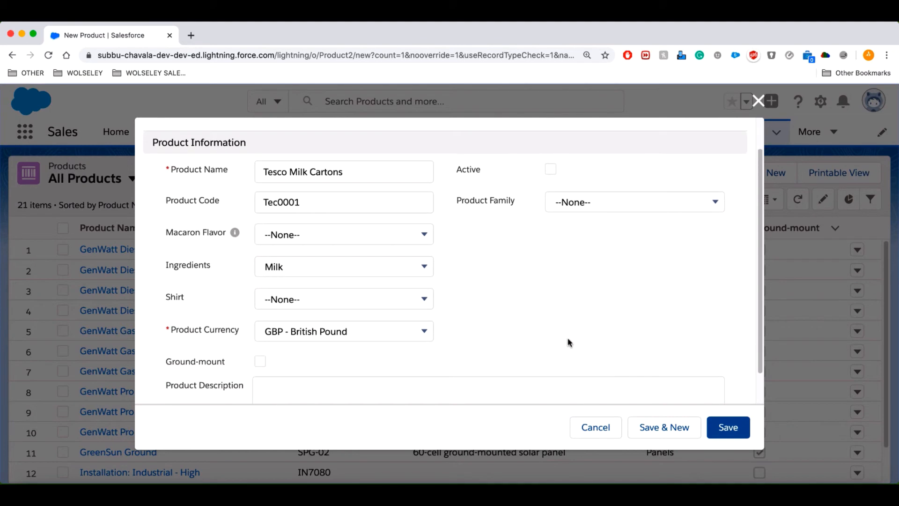
pyautogui.scroll(3, 568, 342)
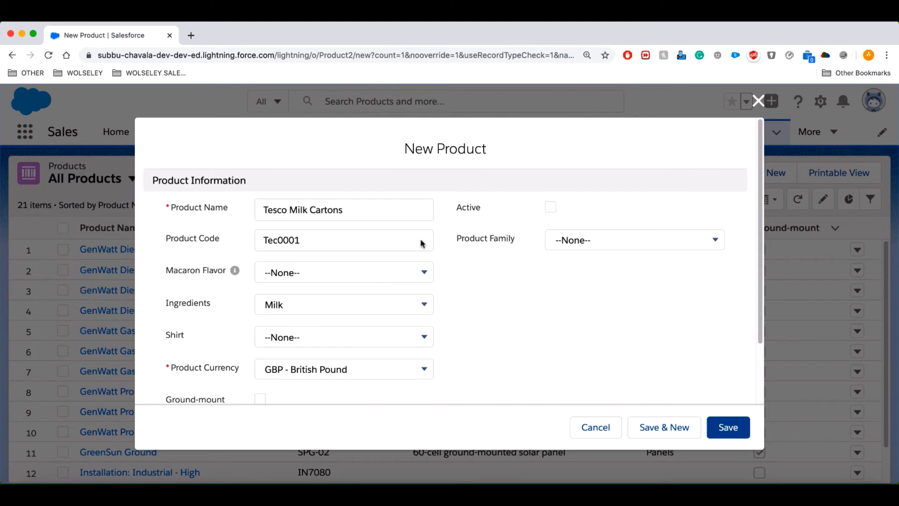
pyautogui.scroll(-3, 552, 344)
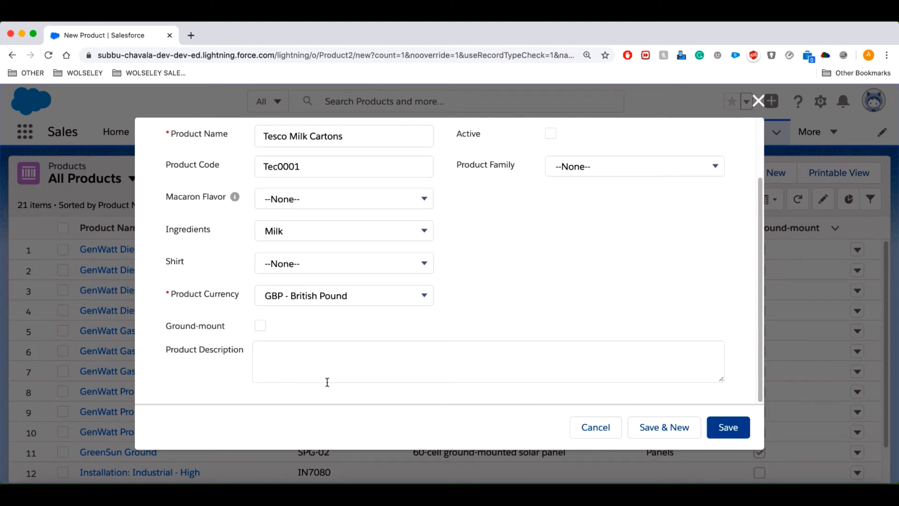
pyautogui.click(727, 427)
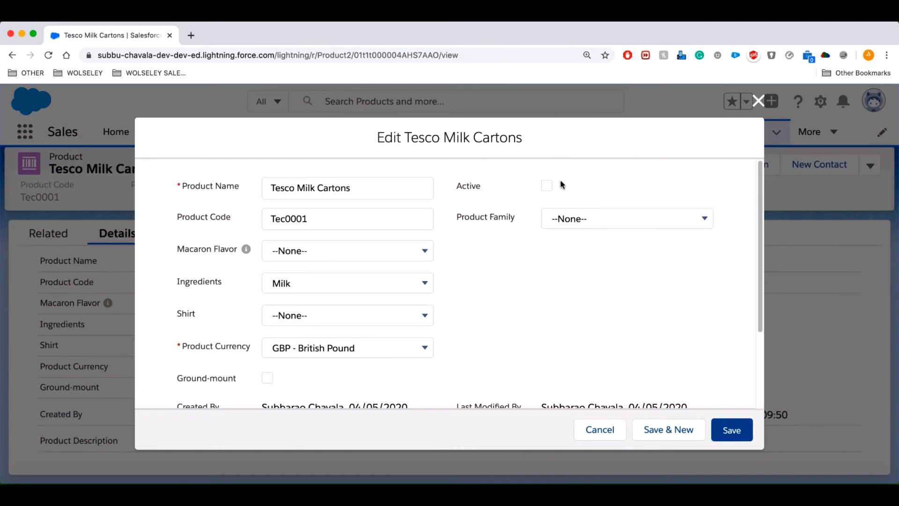
# Mark Tesco Milk Cartons active, save, and start a Standard Price Book entry from Related.
pyautogui.click(547, 186)
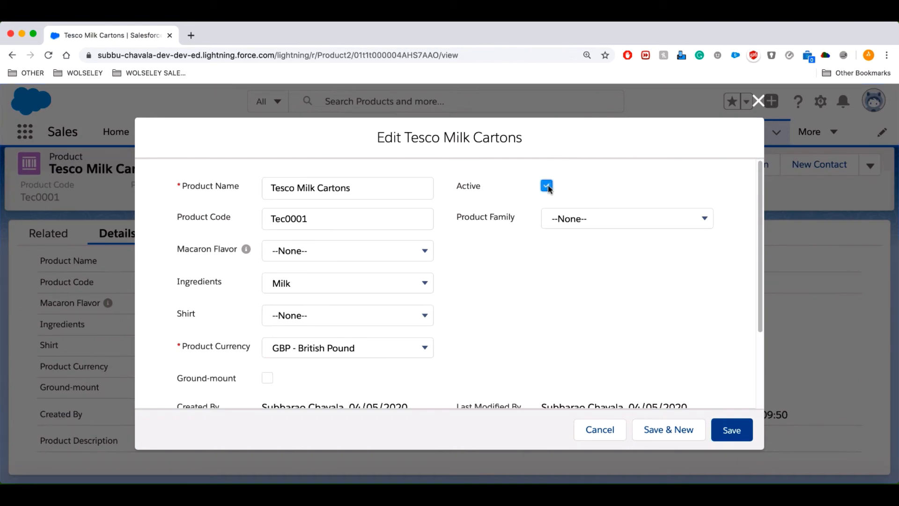
pyautogui.click(734, 438)
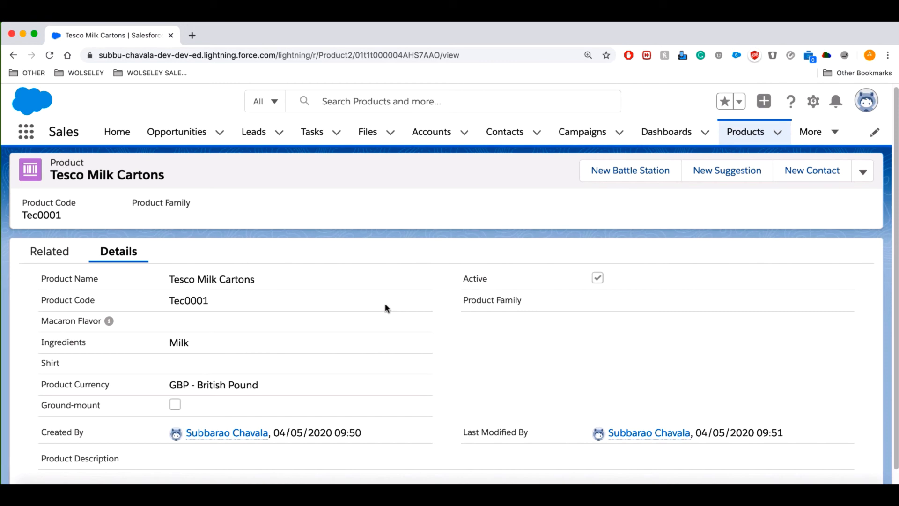
pyautogui.click(61, 256)
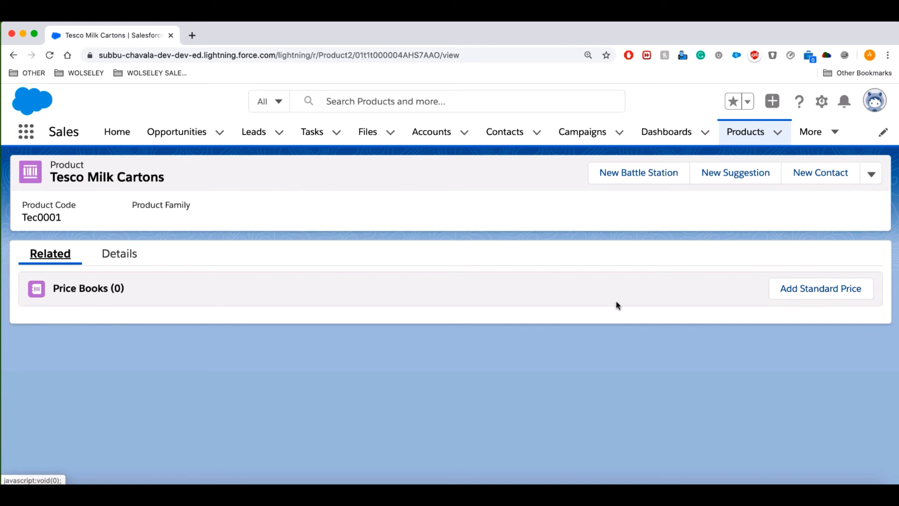
pyautogui.click(809, 291)
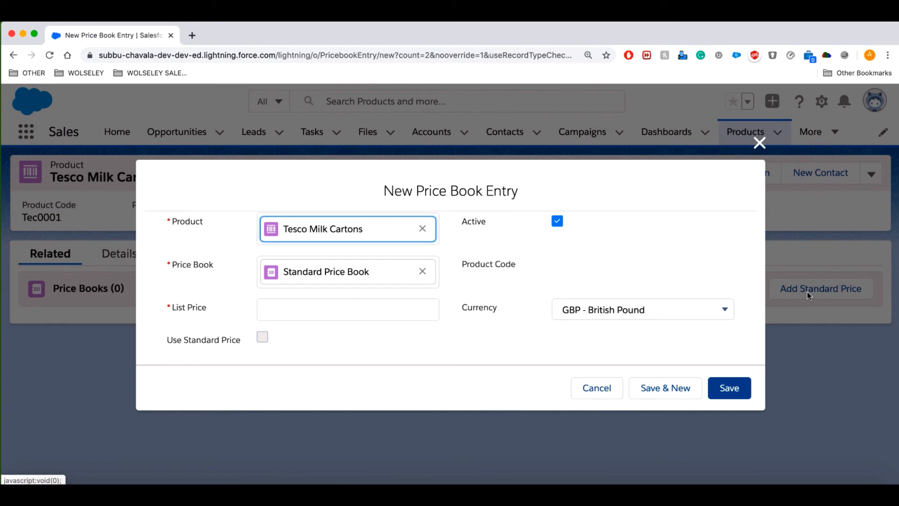
# Add a Standard Price Book entry for Tesco Milk Cartons at a list price of 5.00.
pyautogui.click(311, 307)
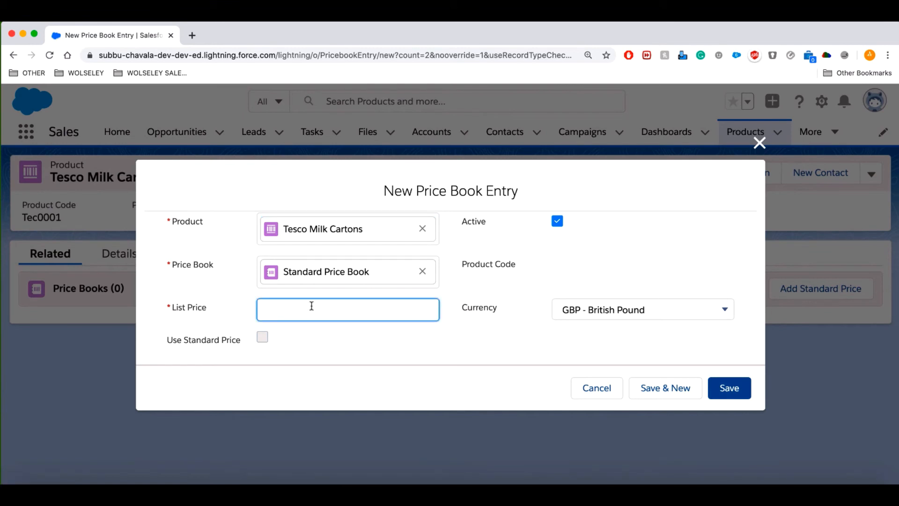
pyautogui.write('5')
pyautogui.click(730, 388)
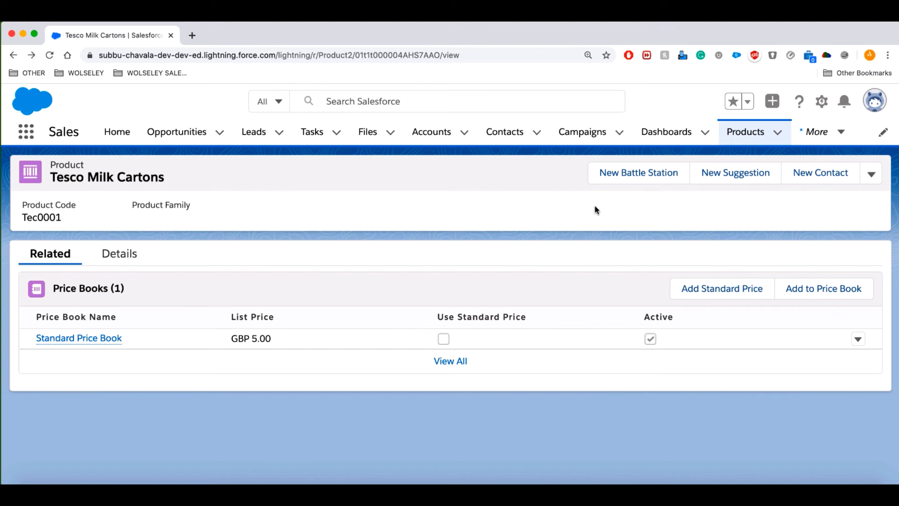
# Open the converted Dickenson plc lead from the Leads list and start a new task on it.
pyautogui.click(255, 135)
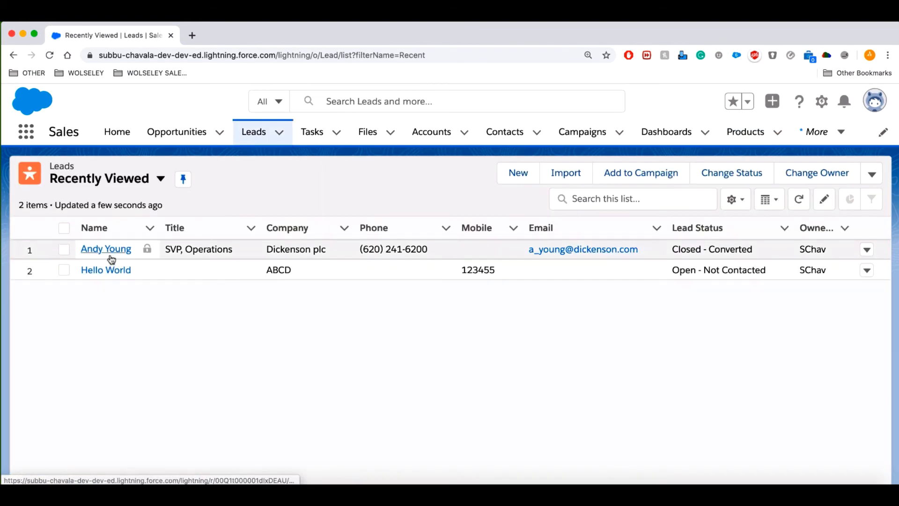
pyautogui.click(111, 254)
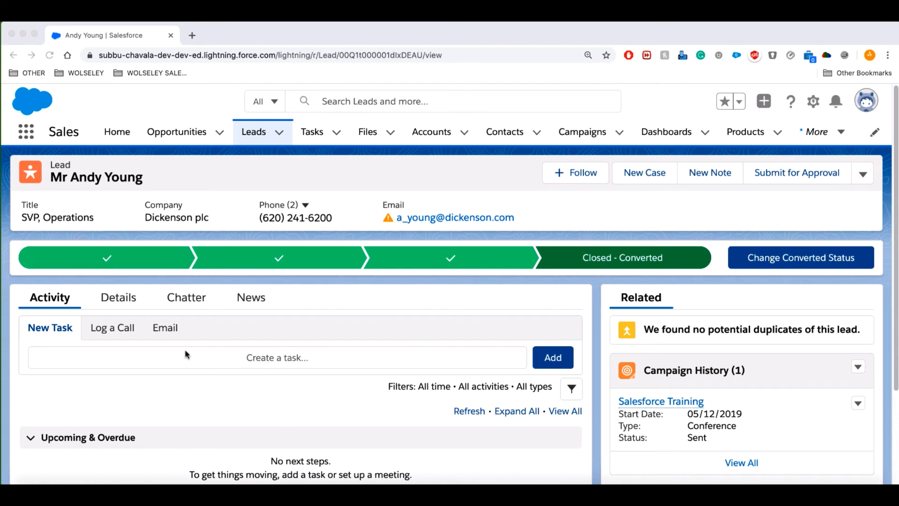
pyautogui.click(54, 329)
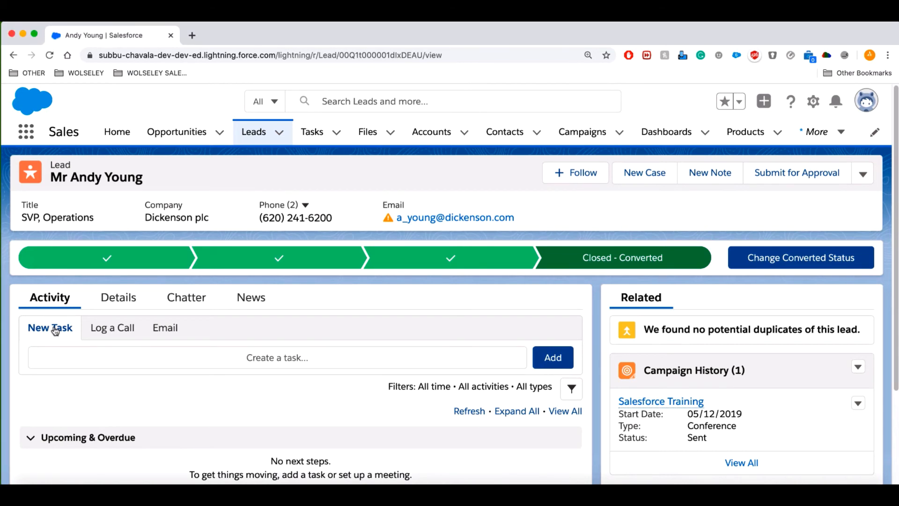
# Give the new task the subject 'Follow up this lead' and a due date of 15/05/2020.
pyautogui.click(550, 361)
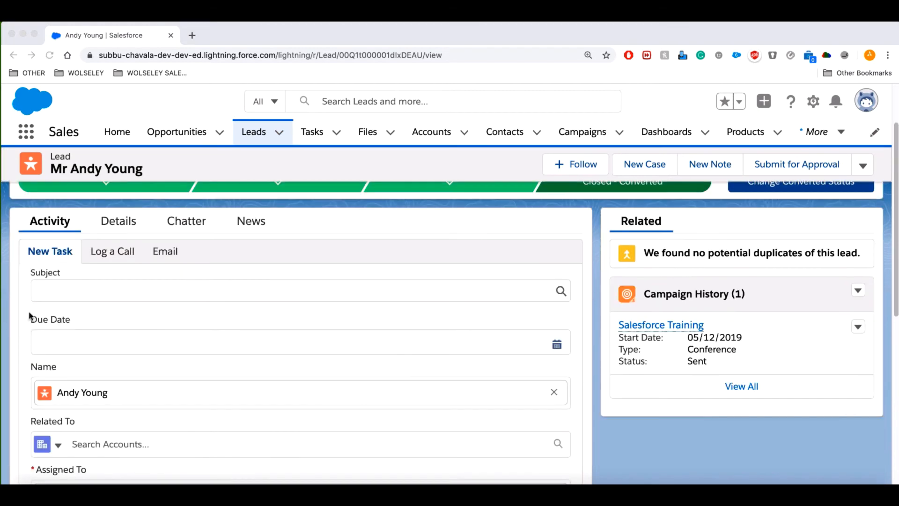
pyautogui.click(70, 293)
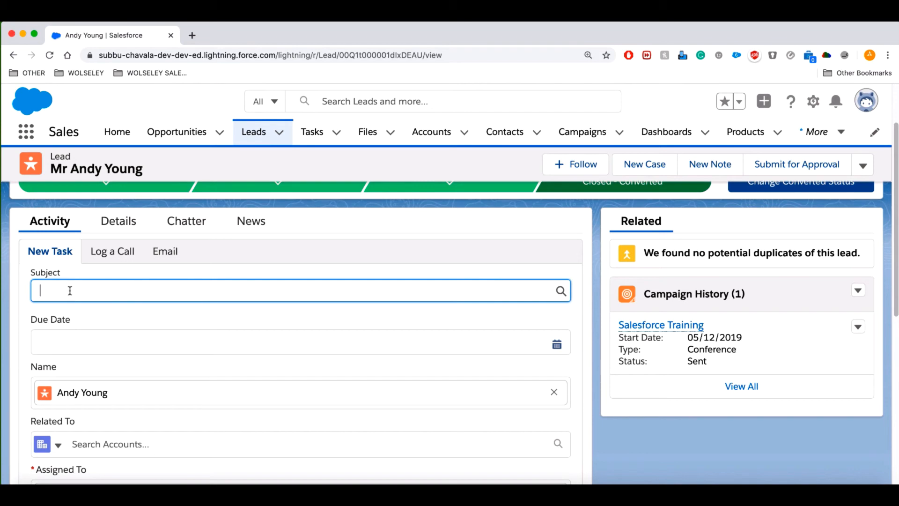
pyautogui.write('Follow up this lead')
pyautogui.click(91, 341)
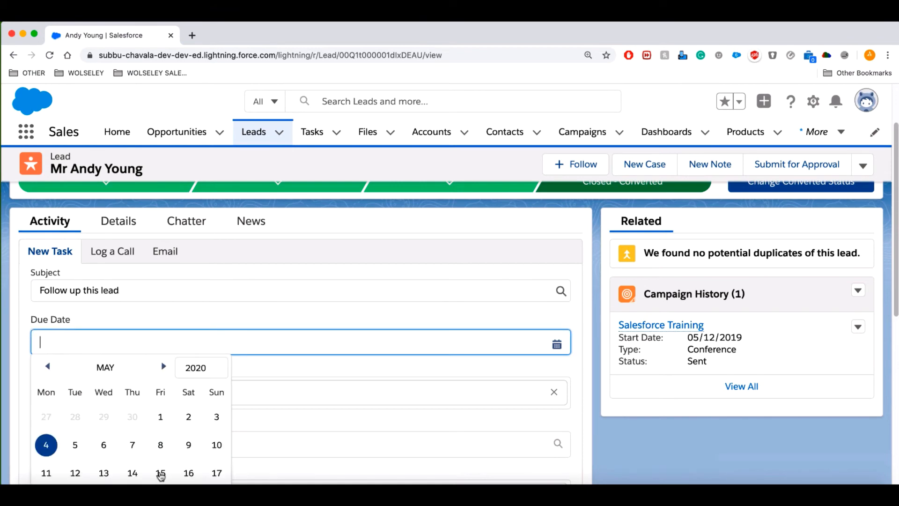
pyautogui.click(160, 473)
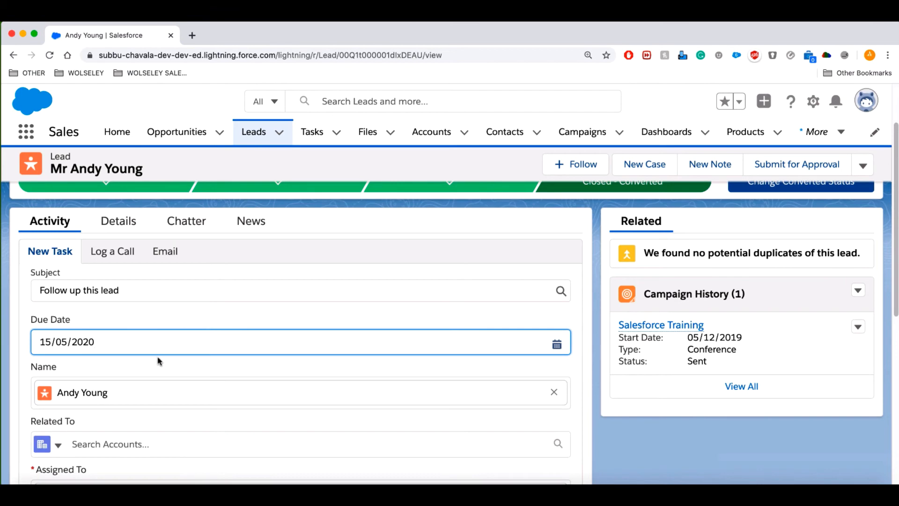
# Re-link the task to the same lead and assign it to a different user.
pyautogui.scroll(-1, 141, 370)
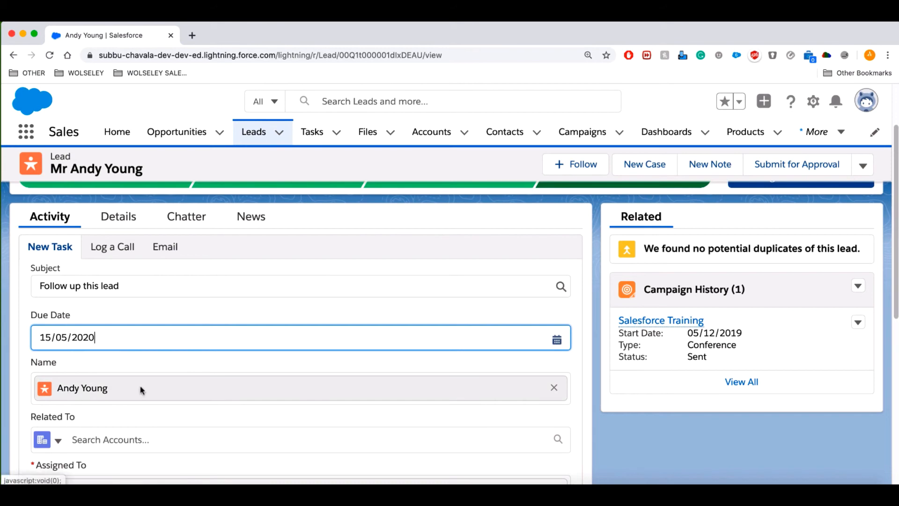
pyautogui.click(554, 387)
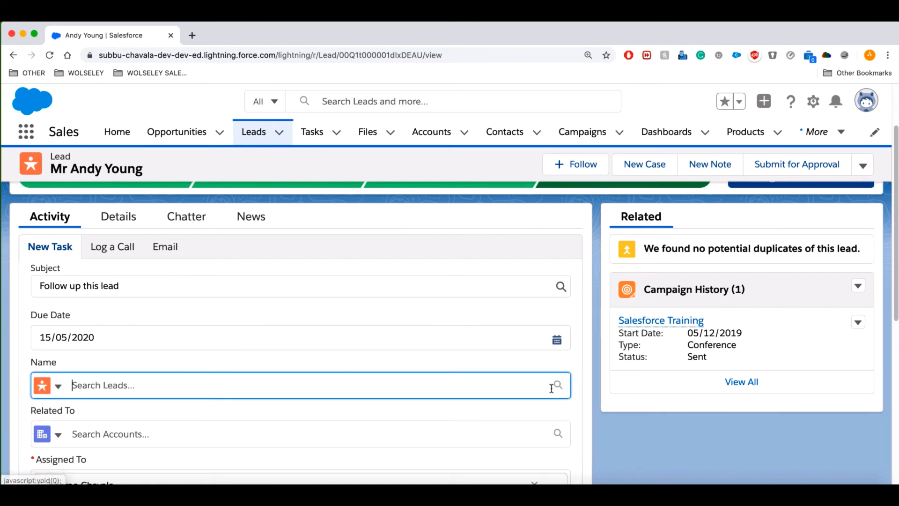
pyautogui.click(416, 380)
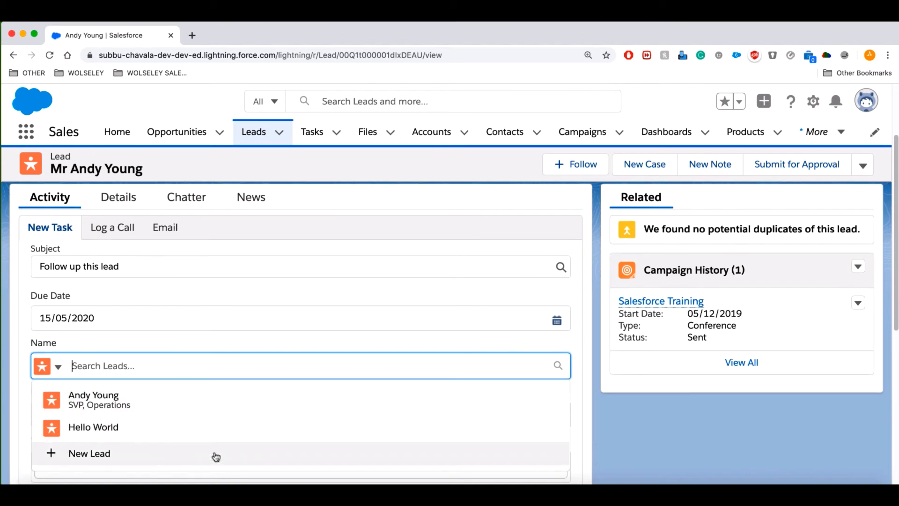
pyautogui.click(118, 400)
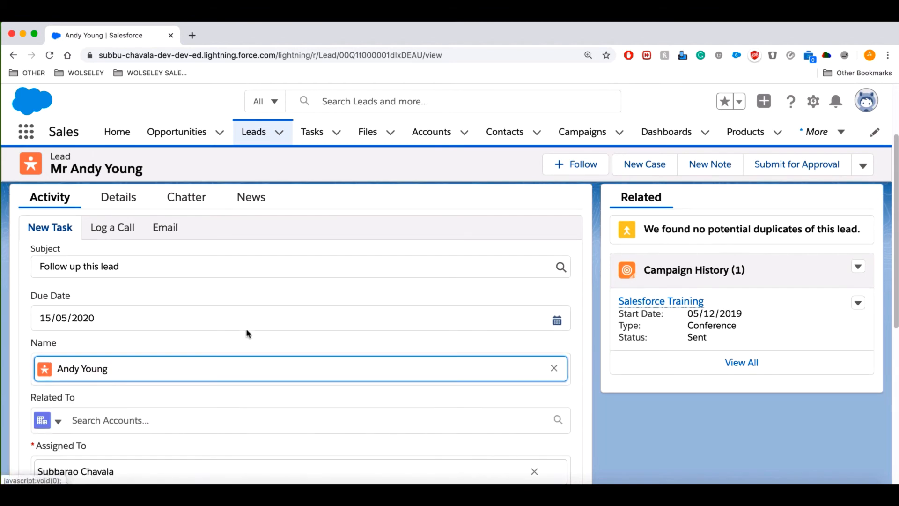
pyautogui.scroll(-2, 225, 356)
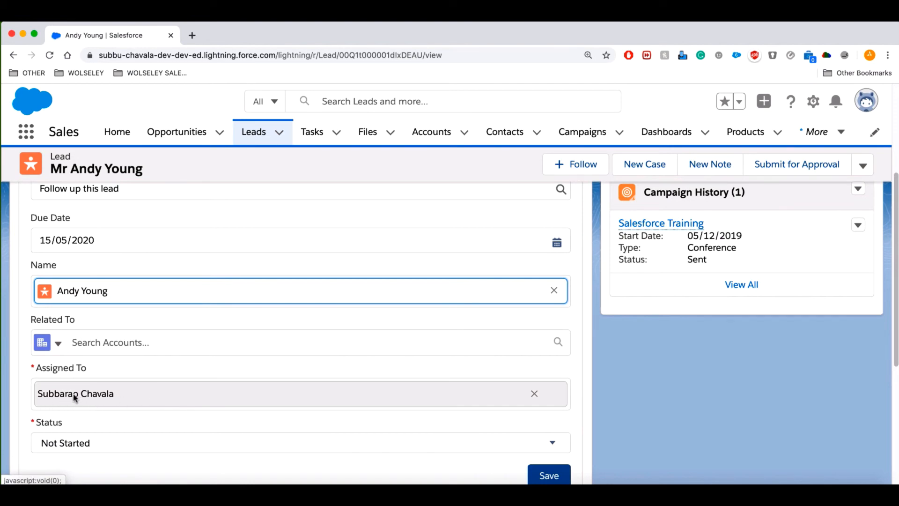
pyautogui.click(534, 394)
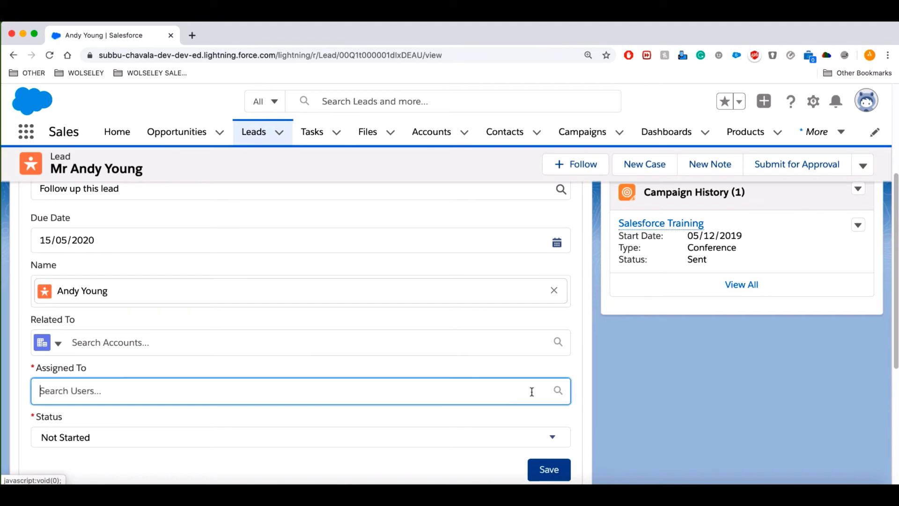
pyautogui.click(318, 394)
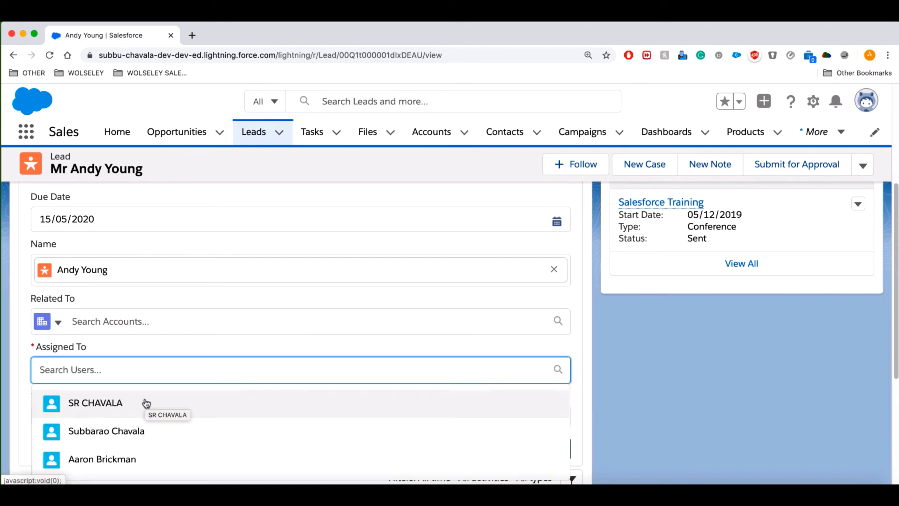
pyautogui.click(141, 459)
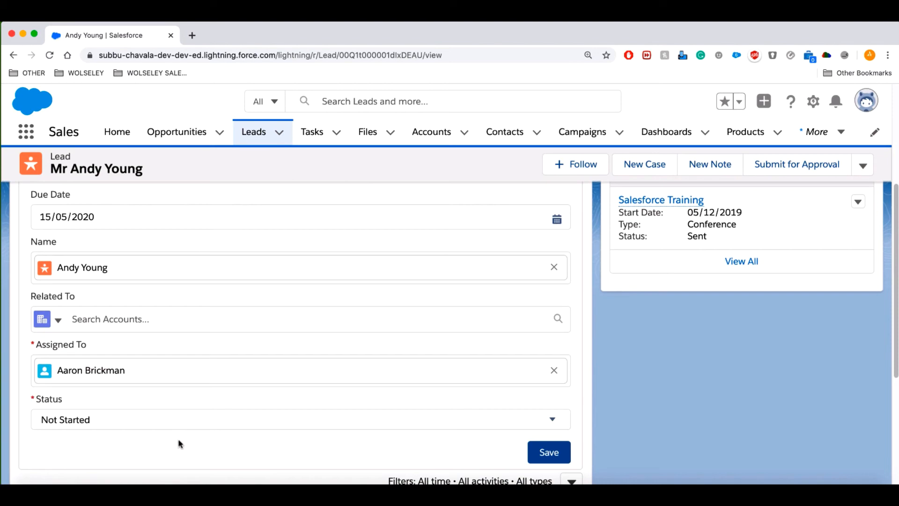
# Set the task status to In Progress and save the follow-up task.
pyautogui.click(158, 424)
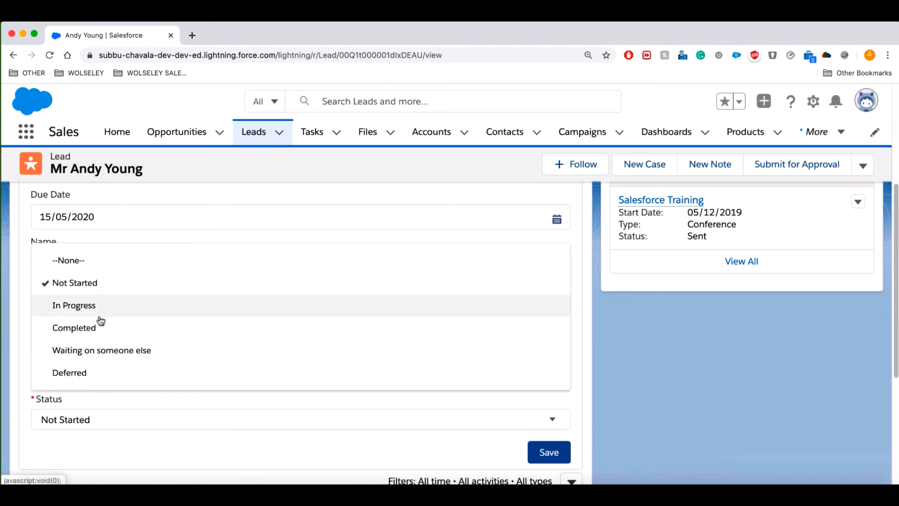
pyautogui.click(89, 306)
pyautogui.click(239, 398)
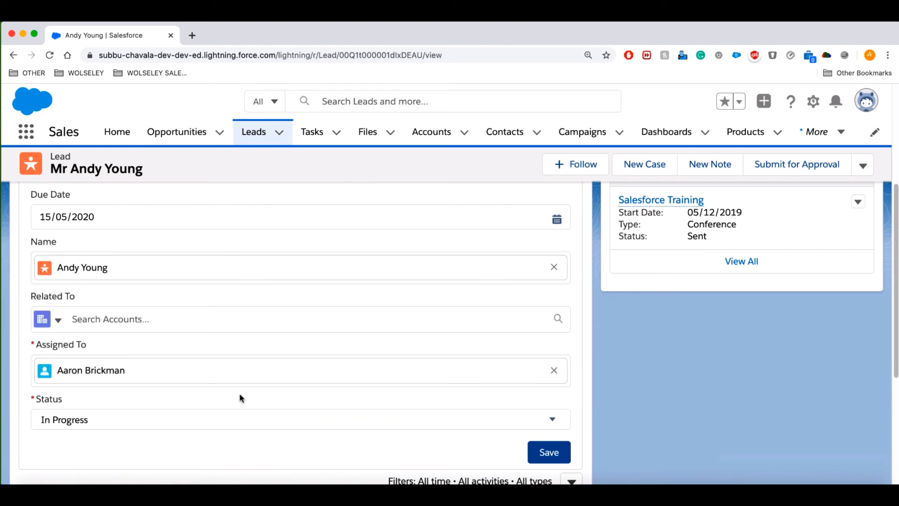
pyautogui.scroll(3, 240, 398)
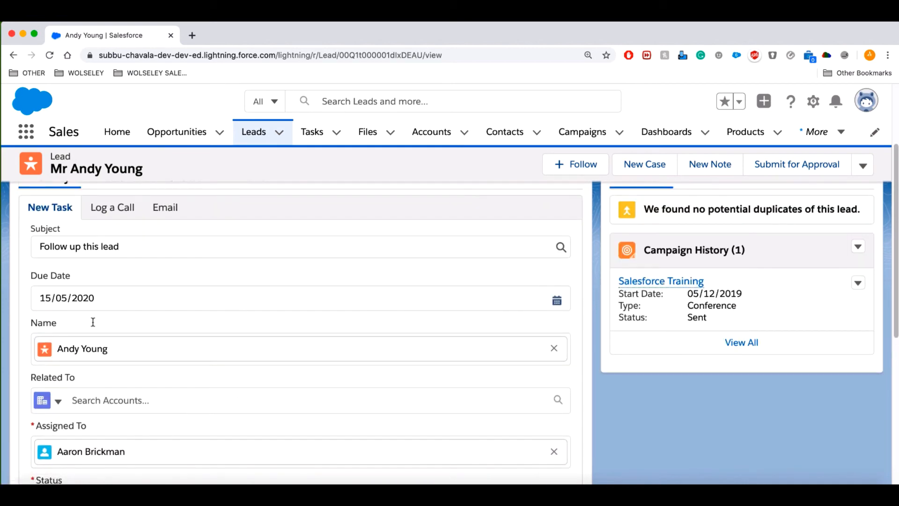
pyautogui.scroll(-3, 215, 406)
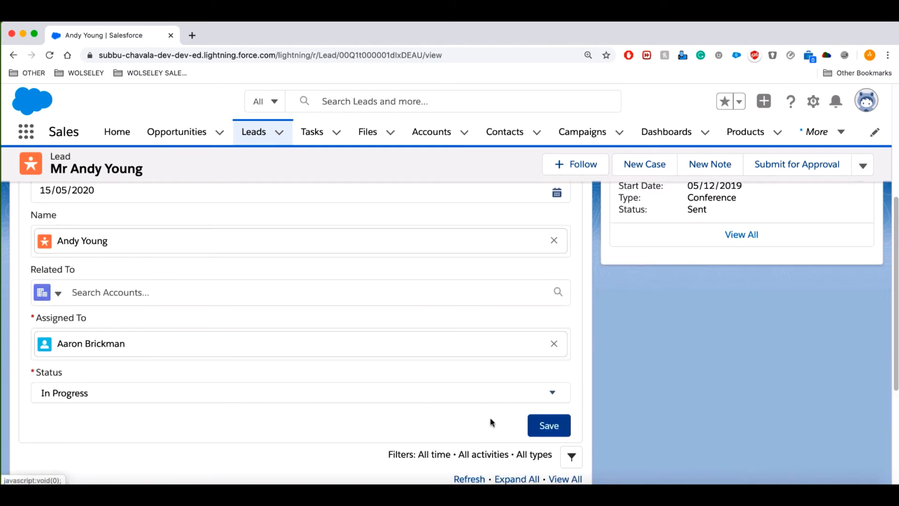
pyautogui.click(569, 433)
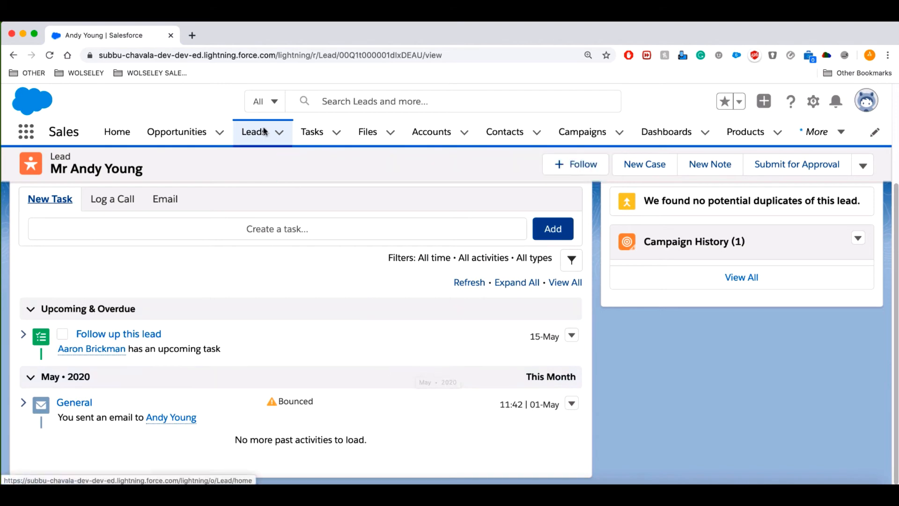
# Load gmail.com in a new tab and follow the task notification email's Salesforce link.
pyautogui.click(192, 35)
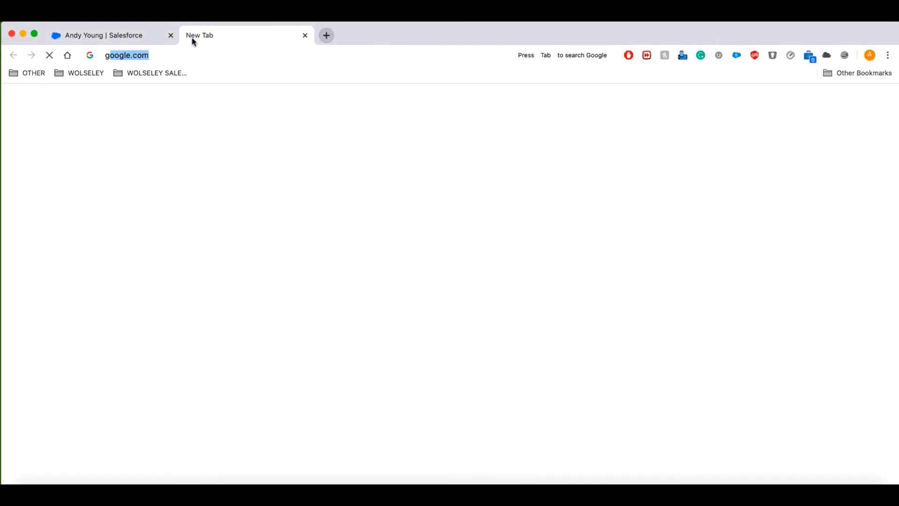
pyautogui.write('gmail.com')
pyautogui.press('Return')
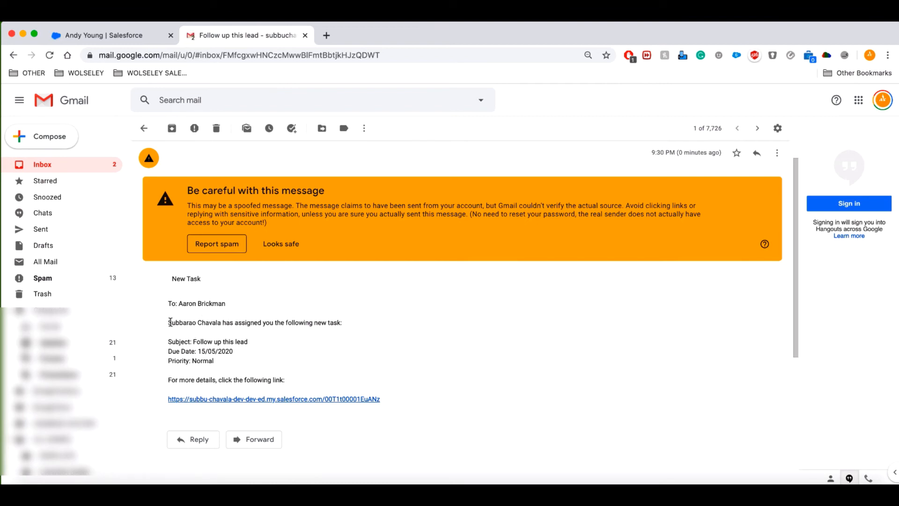
pyautogui.moveTo(169, 323); pyautogui.dragTo(220, 323)
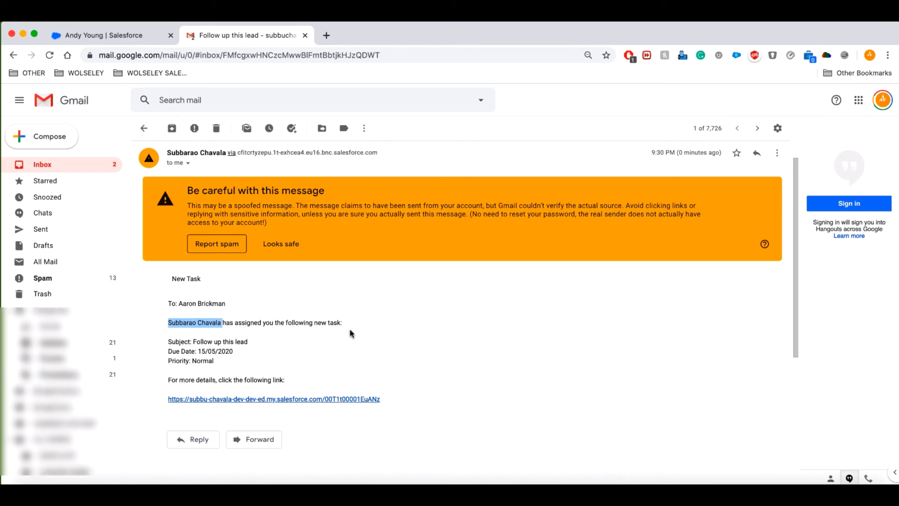
pyautogui.click(170, 340)
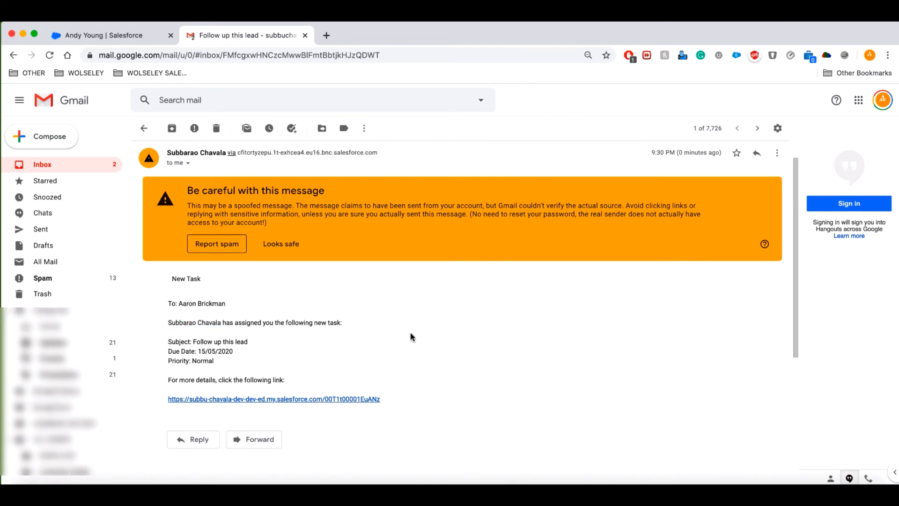
pyautogui.click(351, 400)
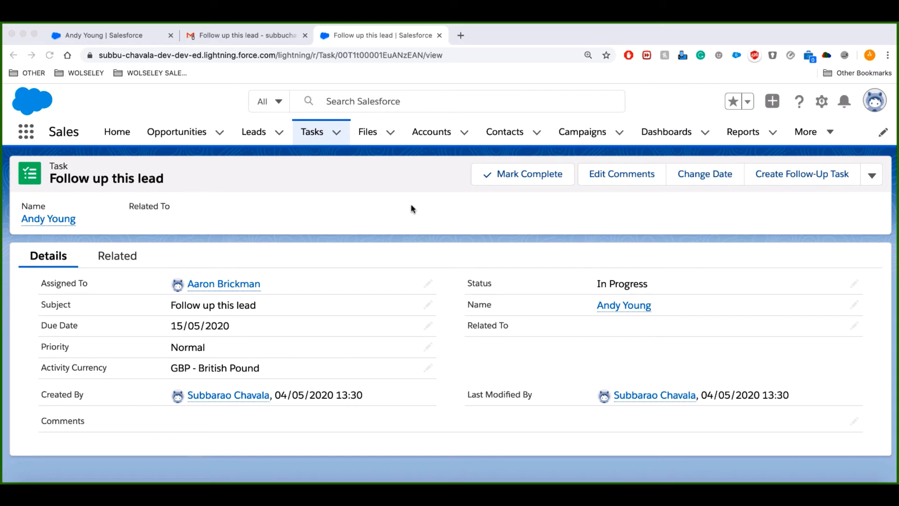
# Switch to the Salesforce window showing the 'Follow up this lead' task record.
pyautogui.click(825, 103)
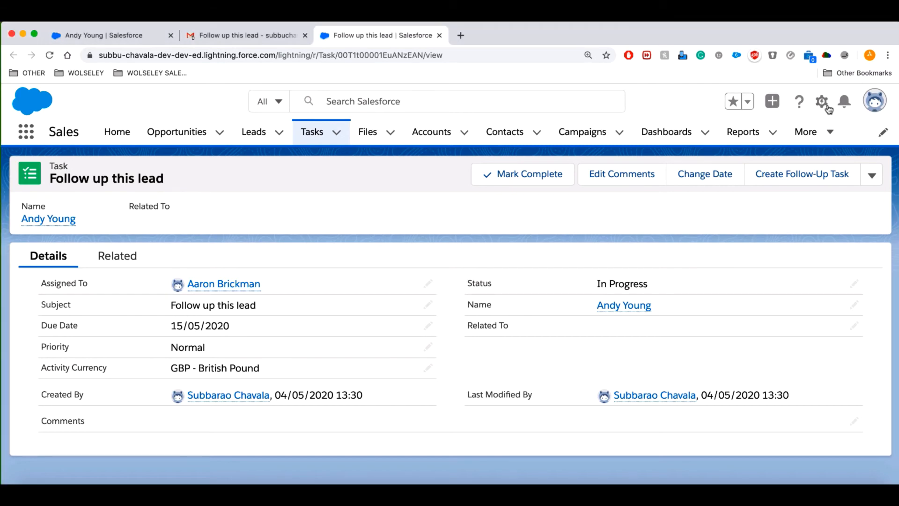
# Go to Setup and open Quote Settings via a Quick Find search for 'quo'.
pyautogui.click(828, 107)
pyautogui.click(776, 140)
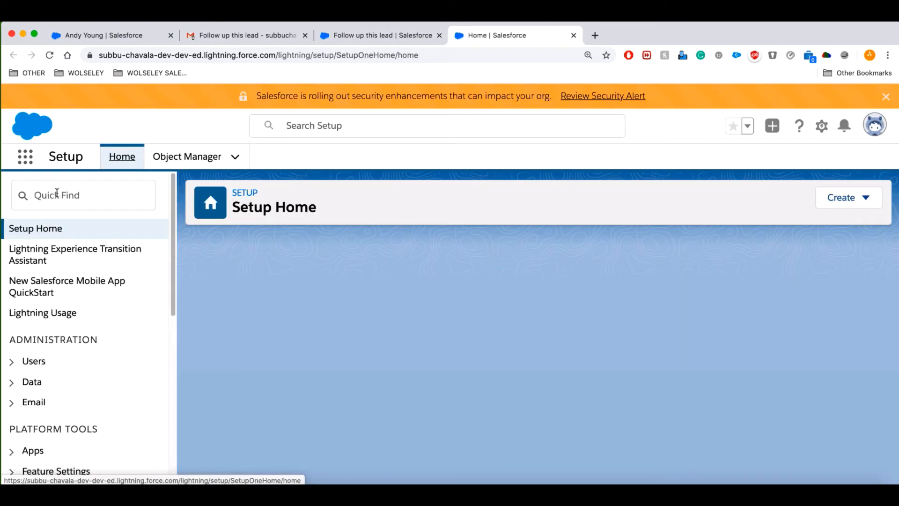
pyautogui.click(57, 193)
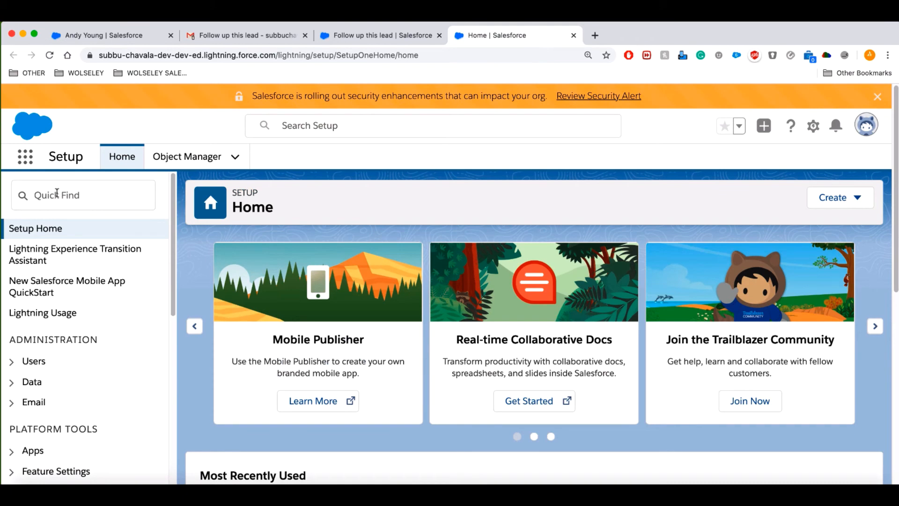
pyautogui.click(57, 193)
pyautogui.write('quo')
pyautogui.click(84, 292)
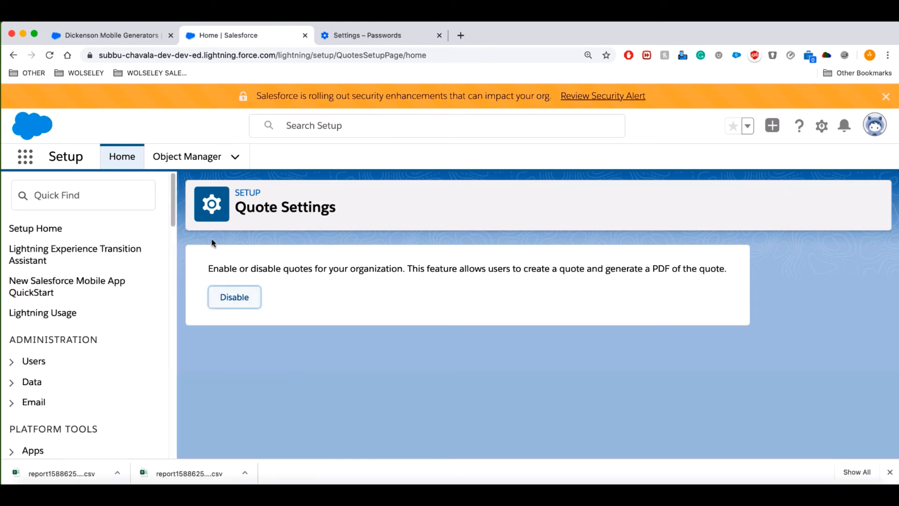
# Search Quick Find for 'temp' and open the Quote Templates page.
pyautogui.click(81, 195)
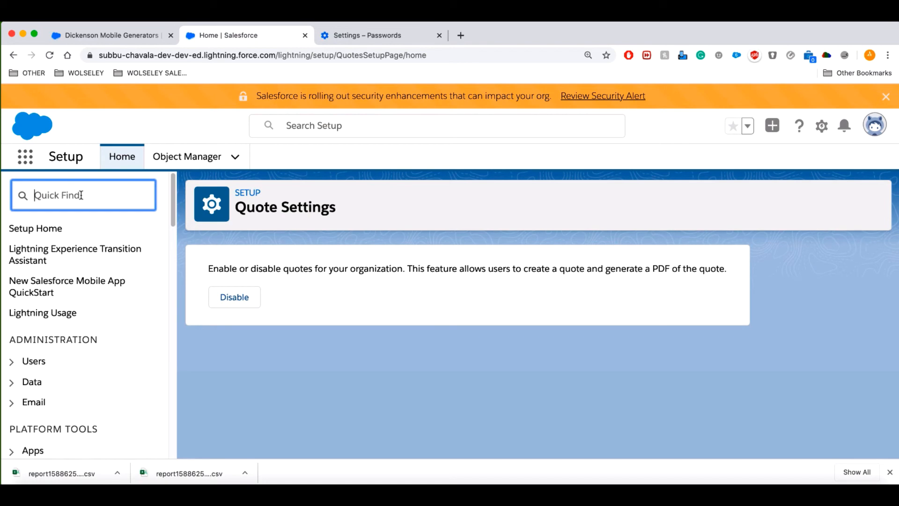
pyautogui.write('temp')
pyautogui.click(117, 374)
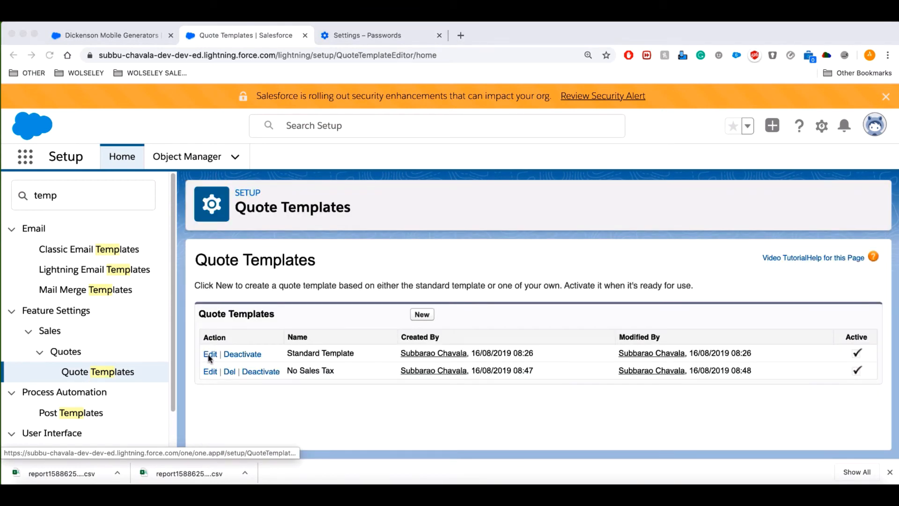
# Rename the Standard Template to 'Wholesale Quote Template' in its properties and save the template.
pyautogui.click(211, 355)
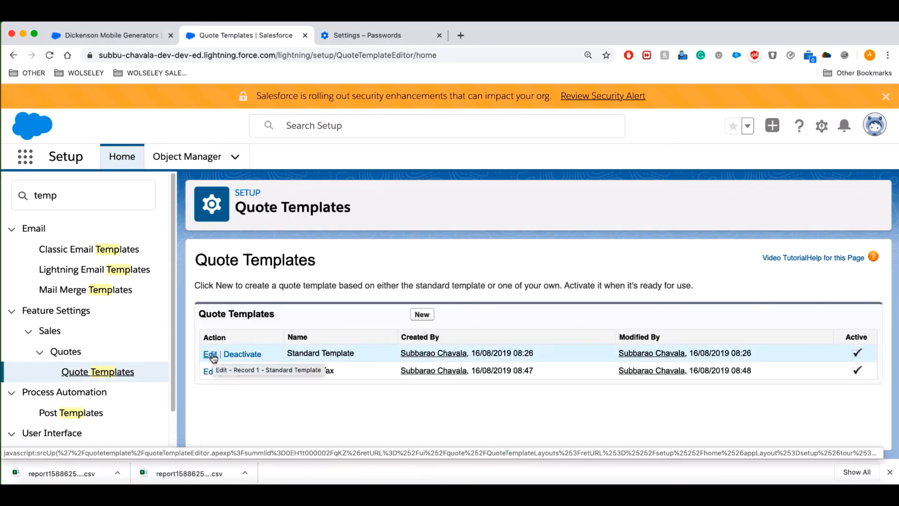
pyautogui.click(211, 355)
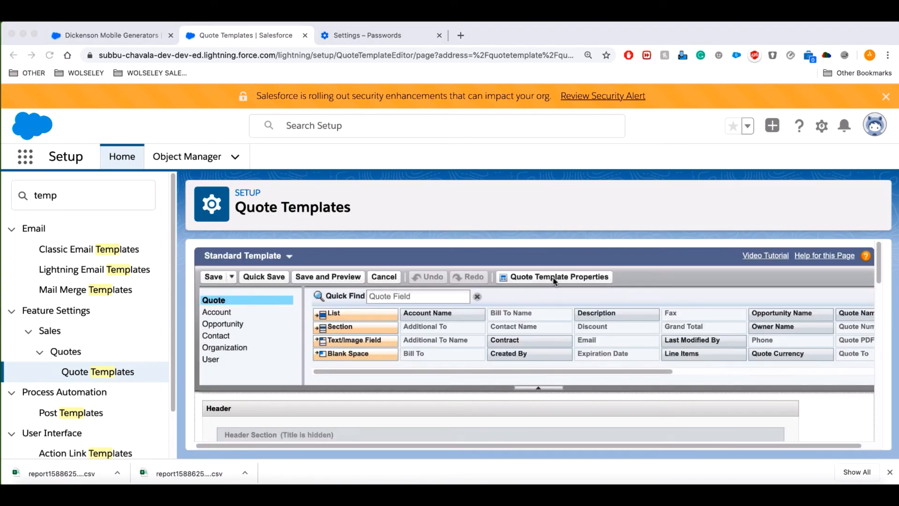
pyautogui.click(548, 277)
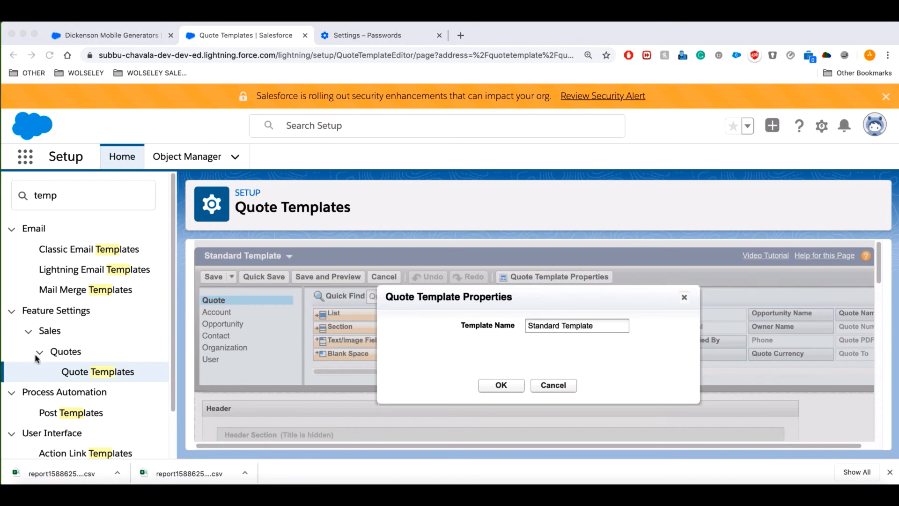
pyautogui.click(596, 327)
pyautogui.moveTo(596, 327); pyautogui.dragTo(484, 330)
pyautogui.write('W')
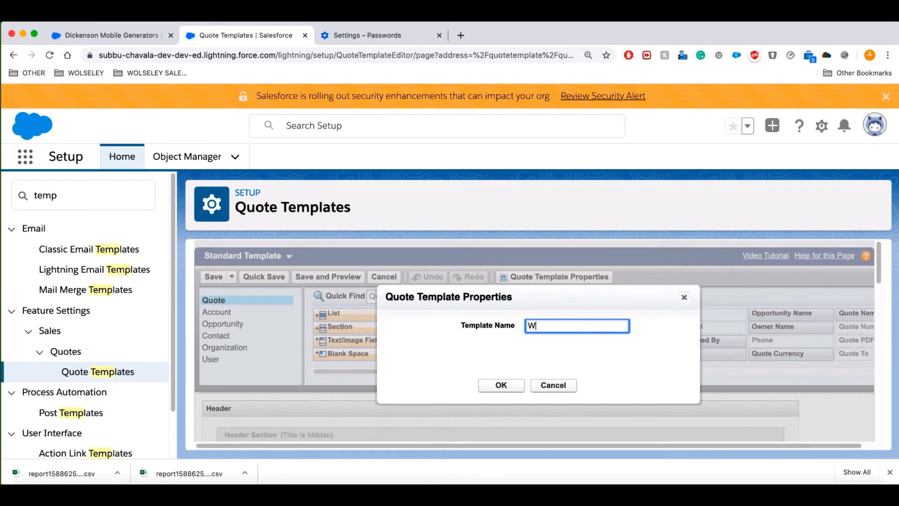
pyautogui.write('holesale Quote Template')
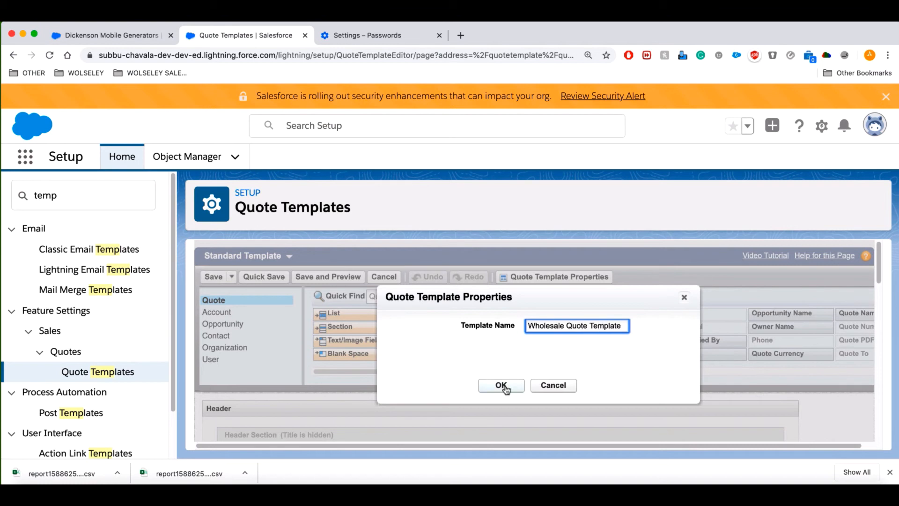
pyautogui.click(501, 385)
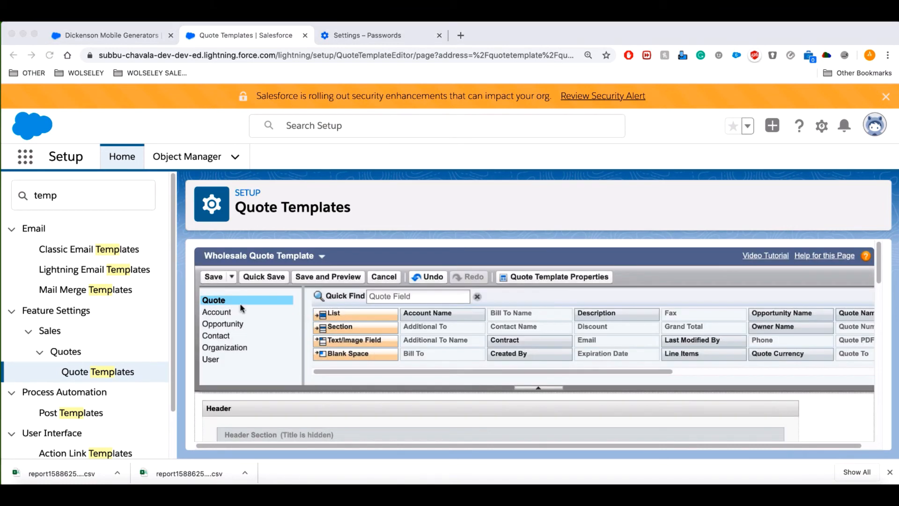
pyautogui.click(215, 280)
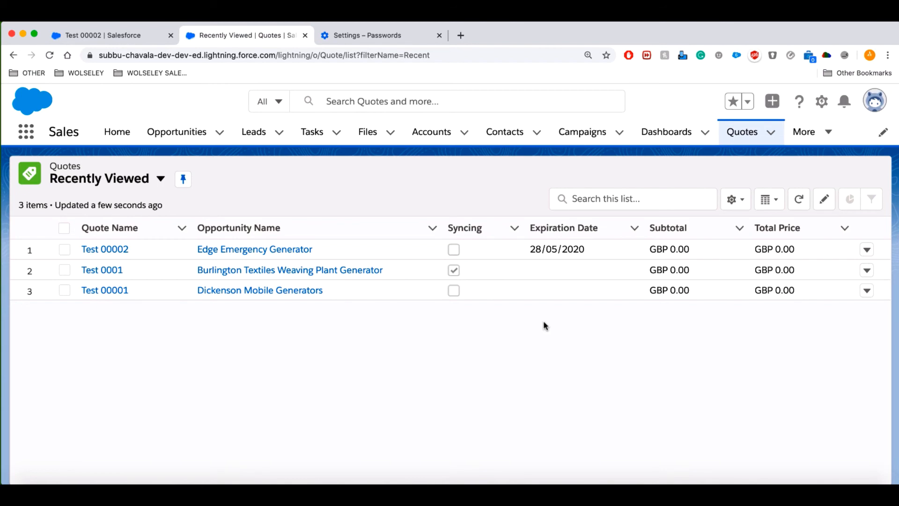
# Create quote 'Test 00001' on the opportunity with status In Review, expiring 28/05/2020.
pyautogui.click(177, 131)
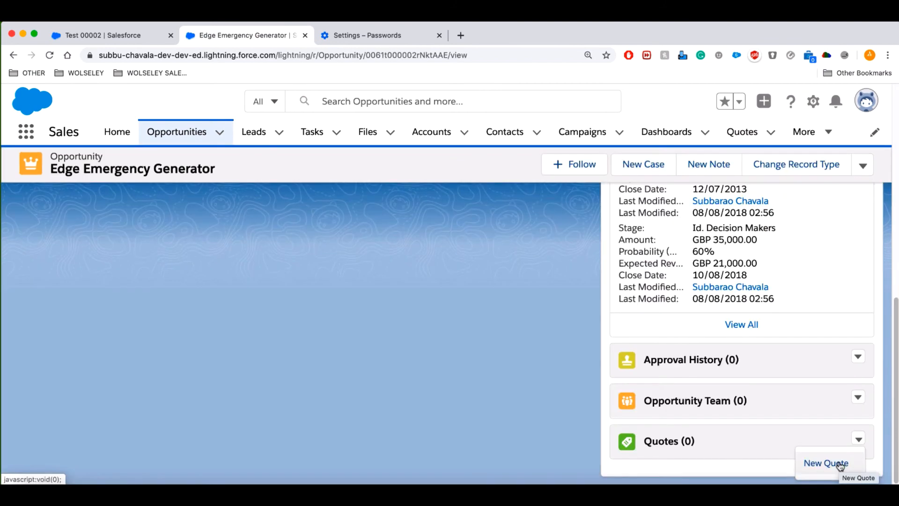
pyautogui.click(839, 464)
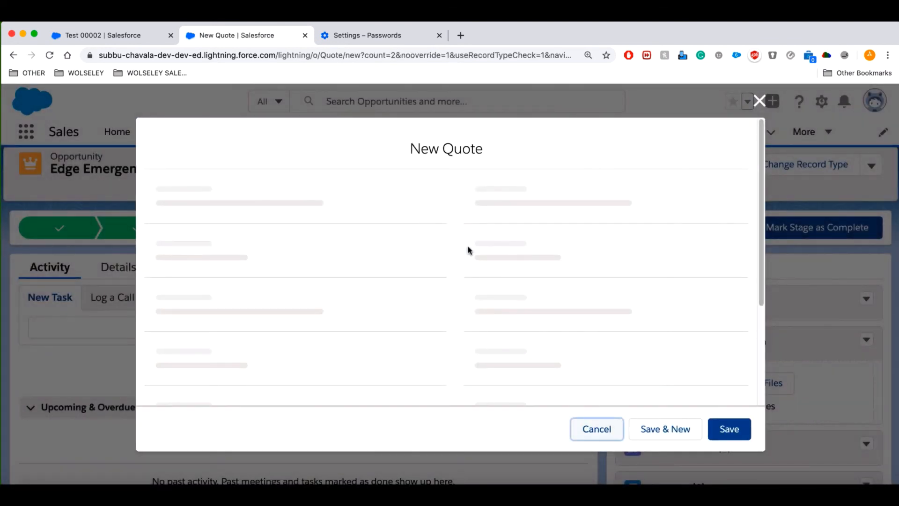
pyautogui.click(315, 237)
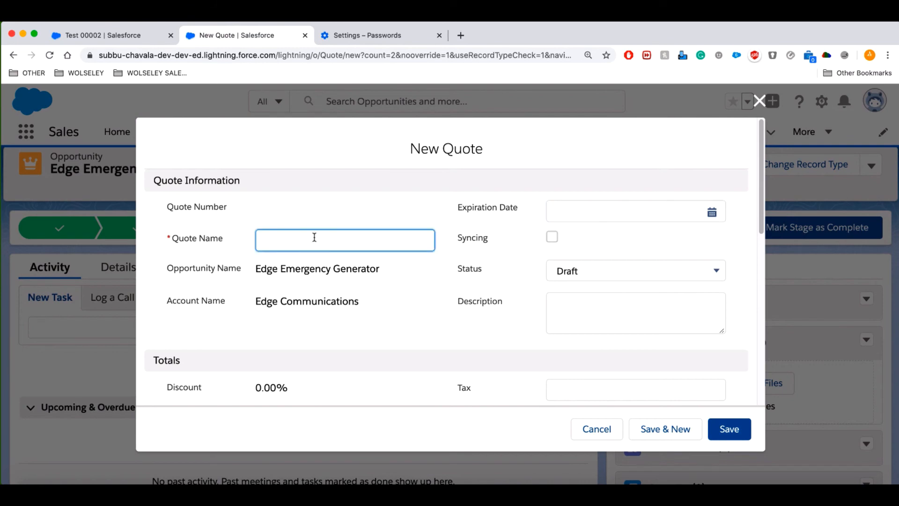
pyautogui.write('Test 00001')
pyautogui.click(576, 276)
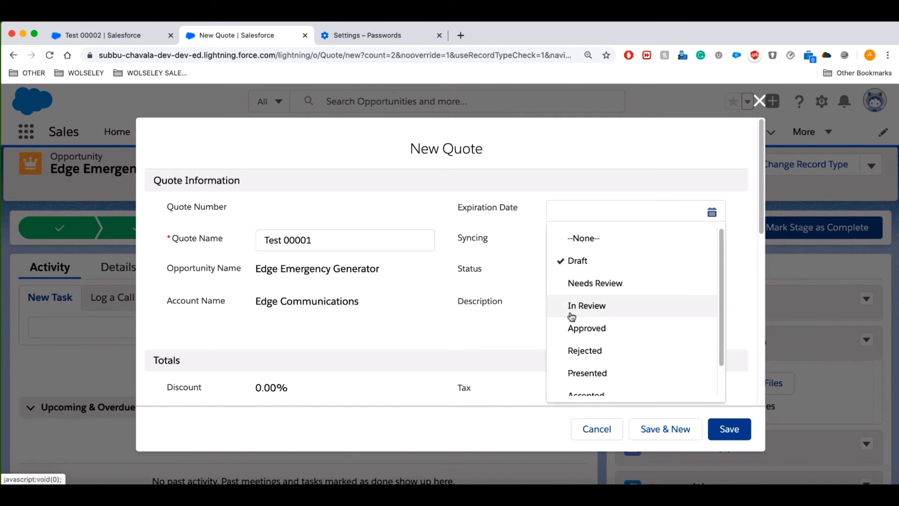
pyautogui.click(575, 305)
pyautogui.click(575, 221)
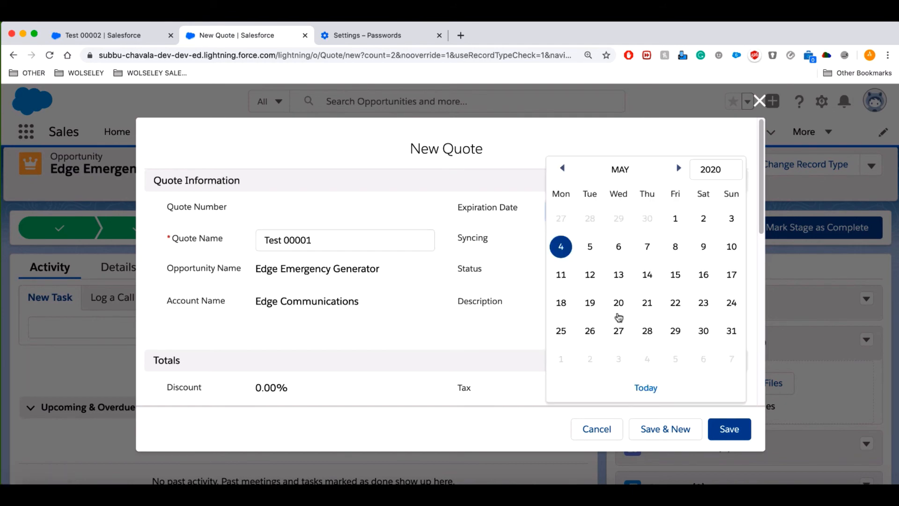
pyautogui.click(647, 329)
pyautogui.click(738, 428)
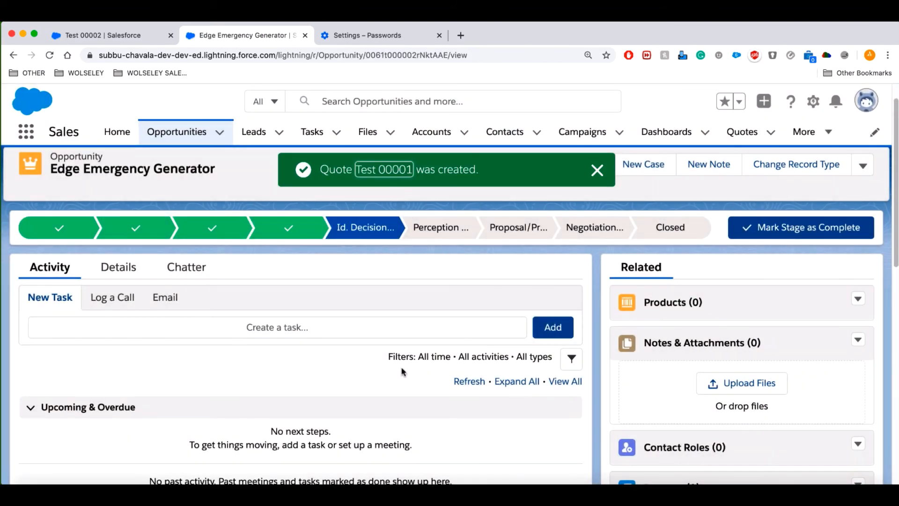
pyautogui.moveTo(896, 237); pyautogui.dragTo(897, 455)
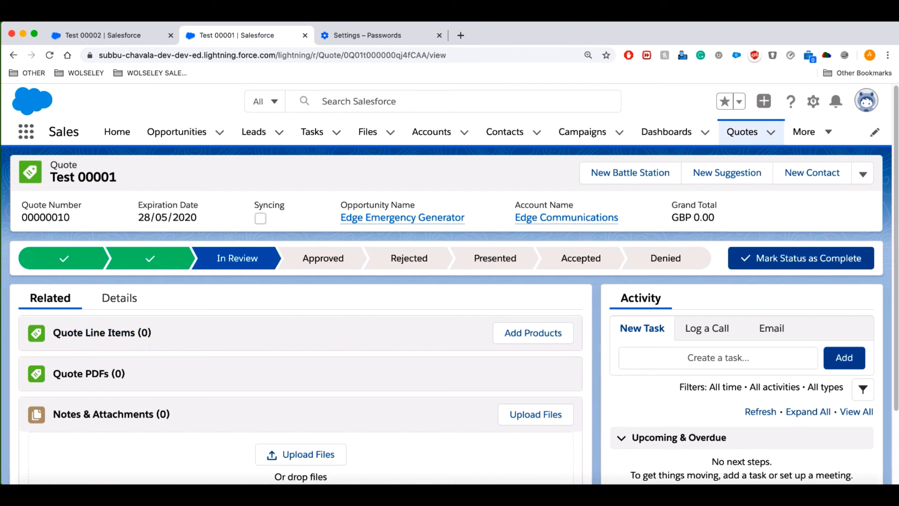
# Use the Standard price book and select GenWatt Diesel 1000kW, 10kW and 200kW products.
pyautogui.click(527, 339)
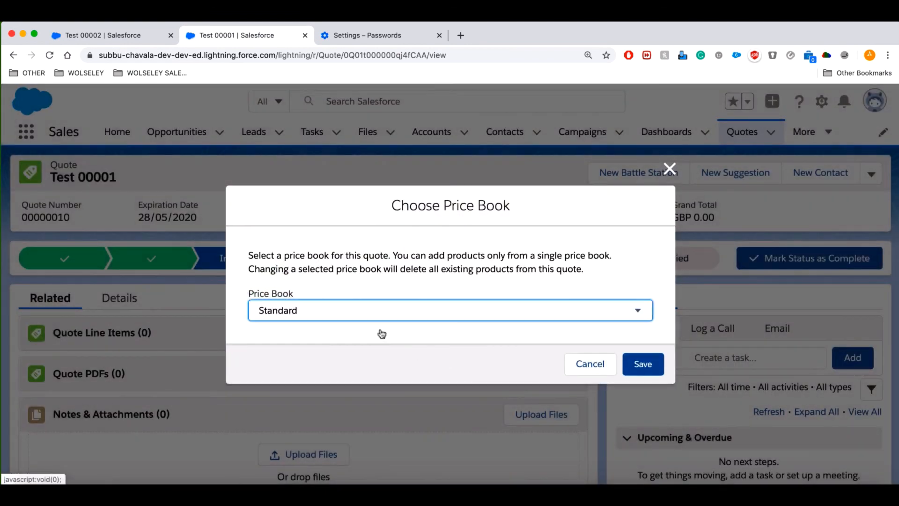
pyautogui.click(390, 313)
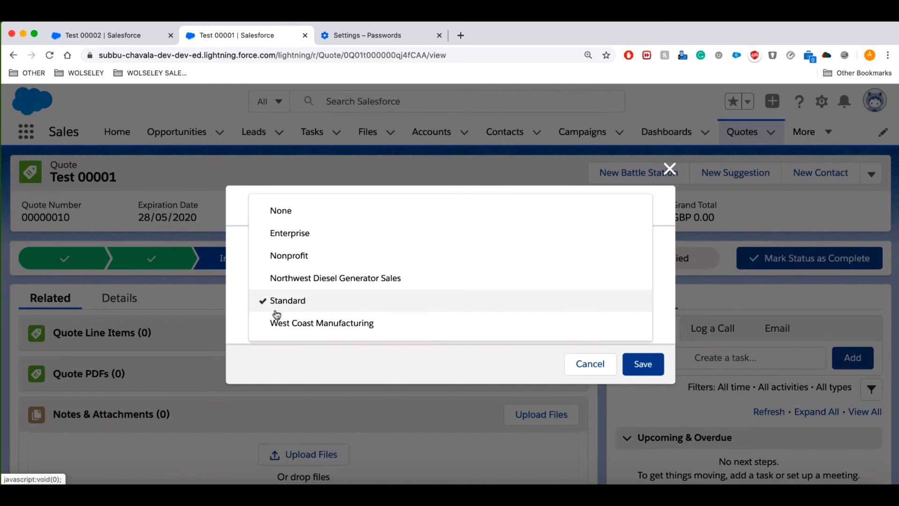
pyautogui.click(645, 370)
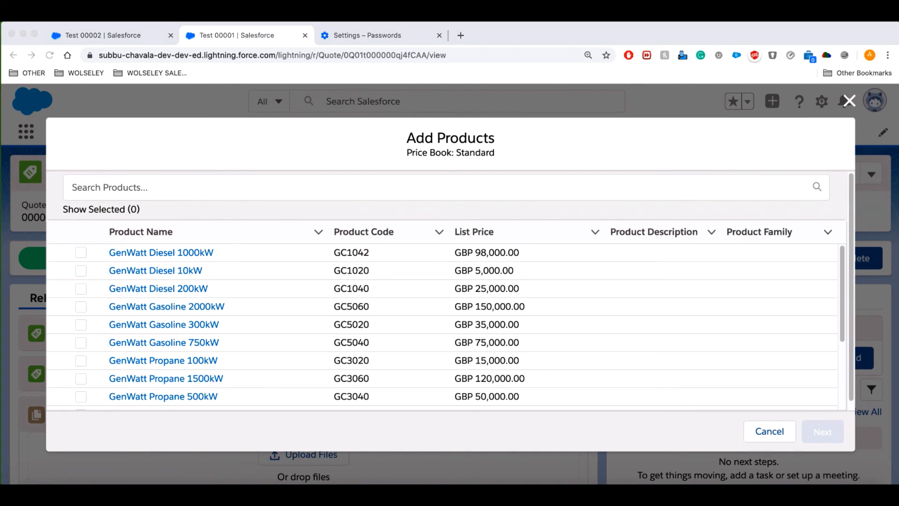
pyautogui.click(81, 252)
pyautogui.click(82, 254)
pyautogui.click(81, 271)
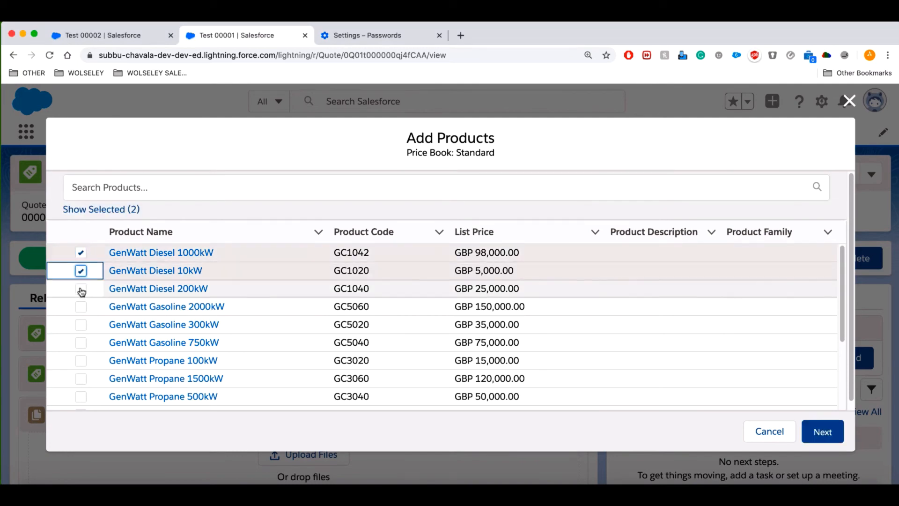
pyautogui.click(81, 289)
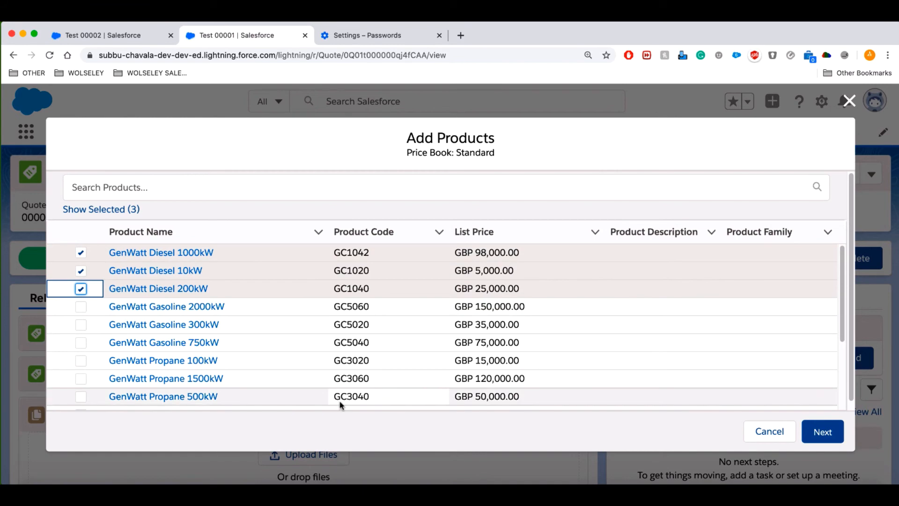
pyautogui.click(830, 441)
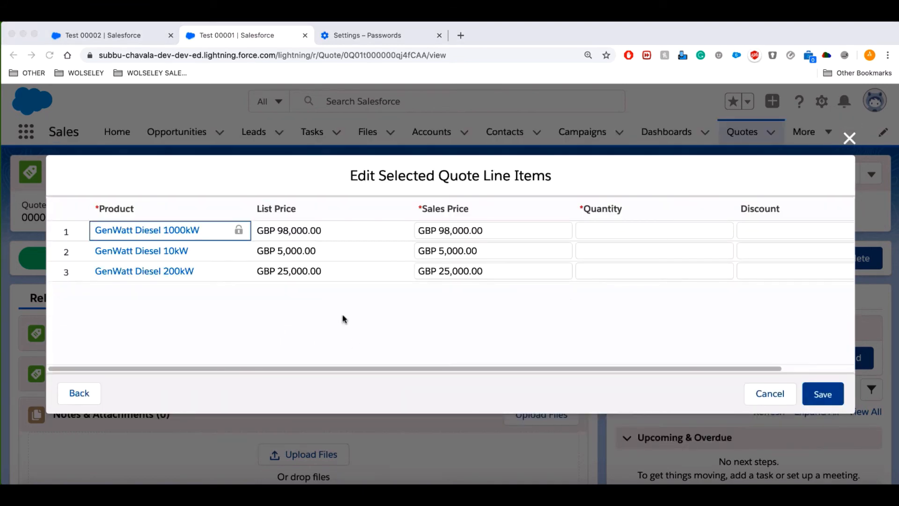
# Set quantity 5 for each of the three GenWatt Diesel line items and save them.
pyautogui.click(606, 230)
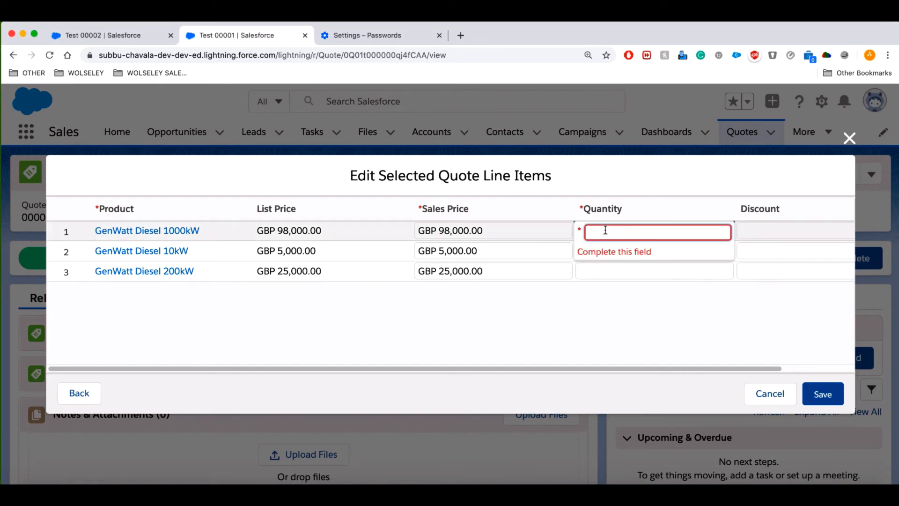
pyautogui.write('5')
pyautogui.click(604, 250)
pyautogui.write('5')
pyautogui.click(606, 271)
pyautogui.write('5')
pyautogui.click(633, 344)
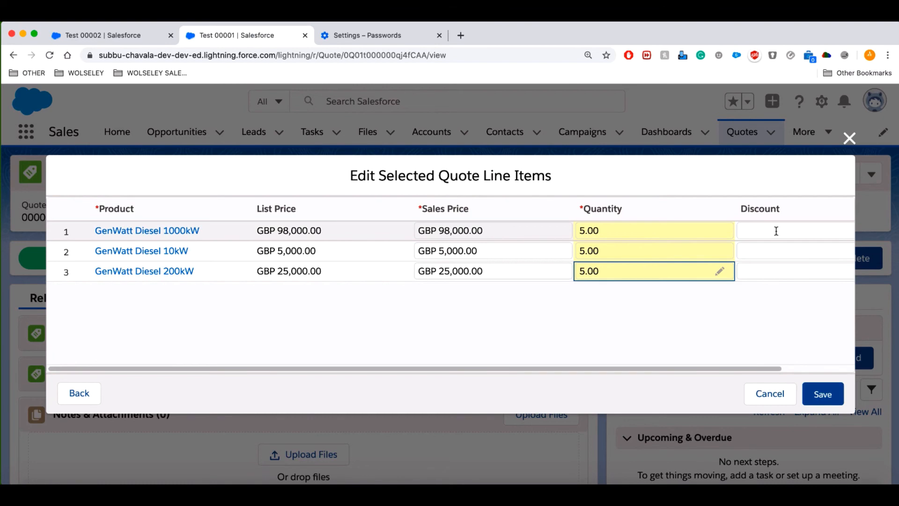
pyautogui.click(823, 395)
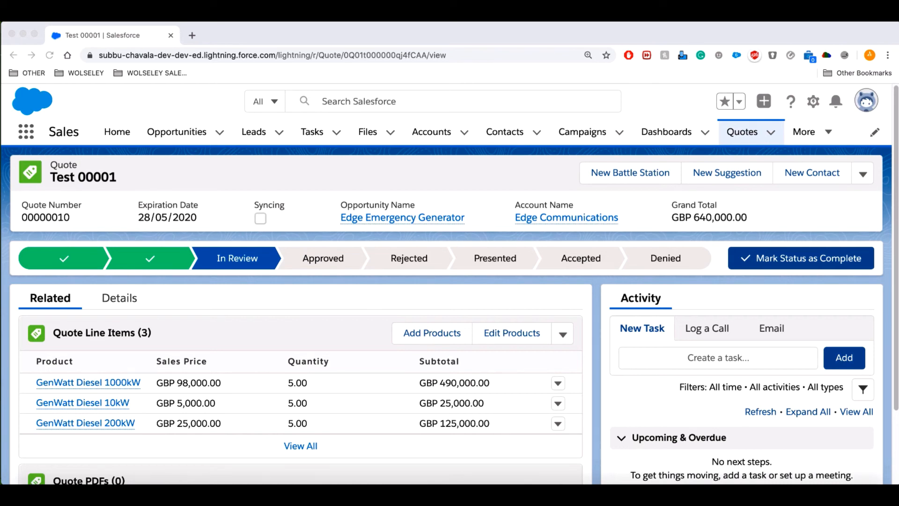
# Open quote Test 00001 from the Edge Emergency Generator opportunity.
pyautogui.click(180, 135)
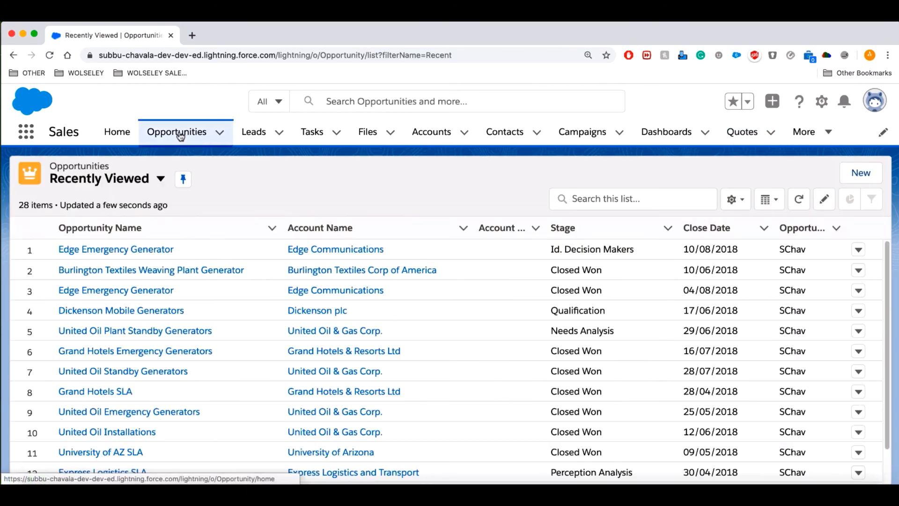
pyautogui.click(141, 251)
pyautogui.scroll(-10, 824, 419)
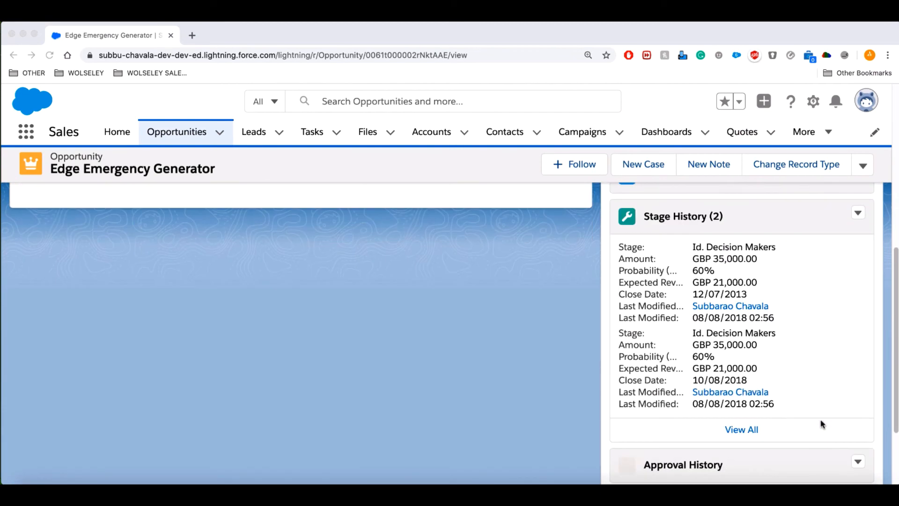
pyautogui.scroll(-3, 821, 419)
pyautogui.click(636, 382)
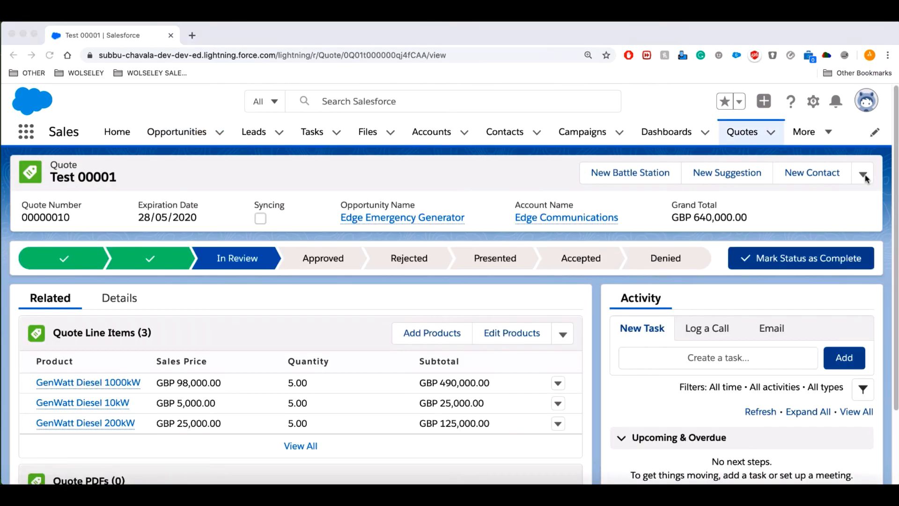
# Generate a PDF of Test 00001 using the Wholesale Quote Template and save it to the quote.
pyautogui.click(865, 177)
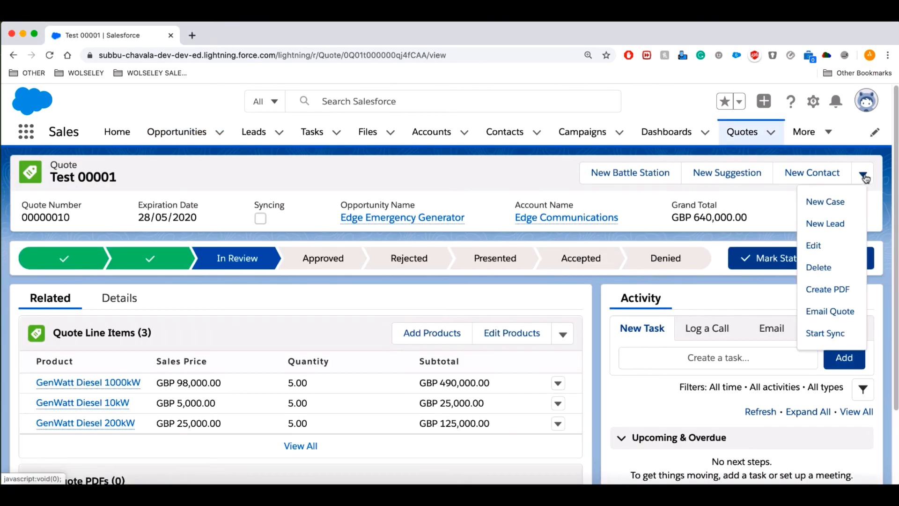
pyautogui.click(826, 290)
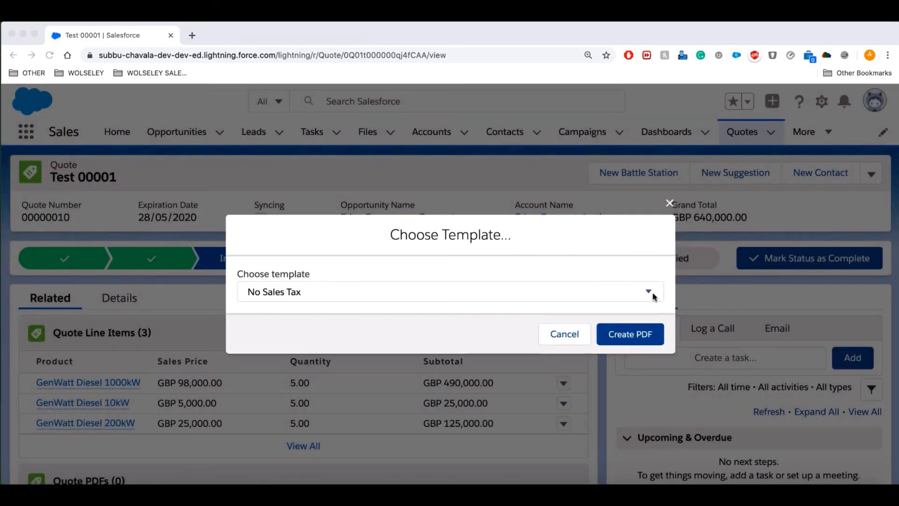
pyautogui.click(658, 299)
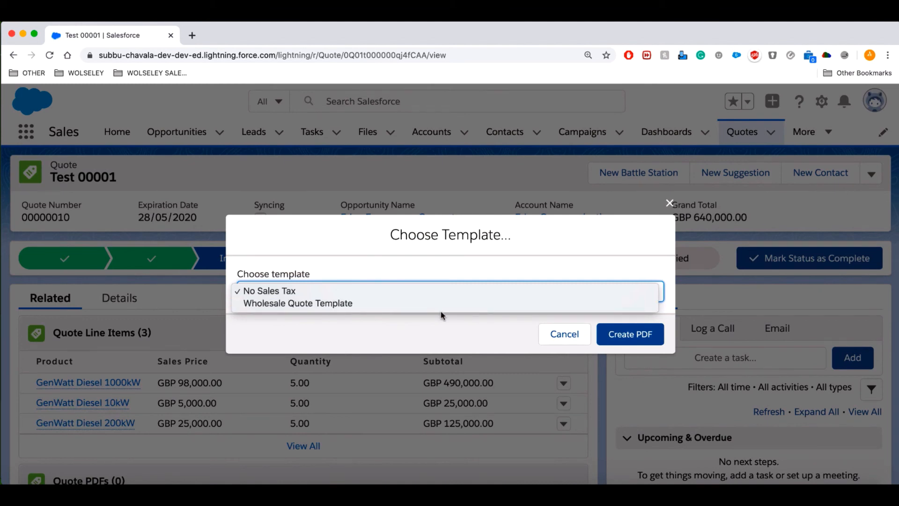
pyautogui.click(325, 305)
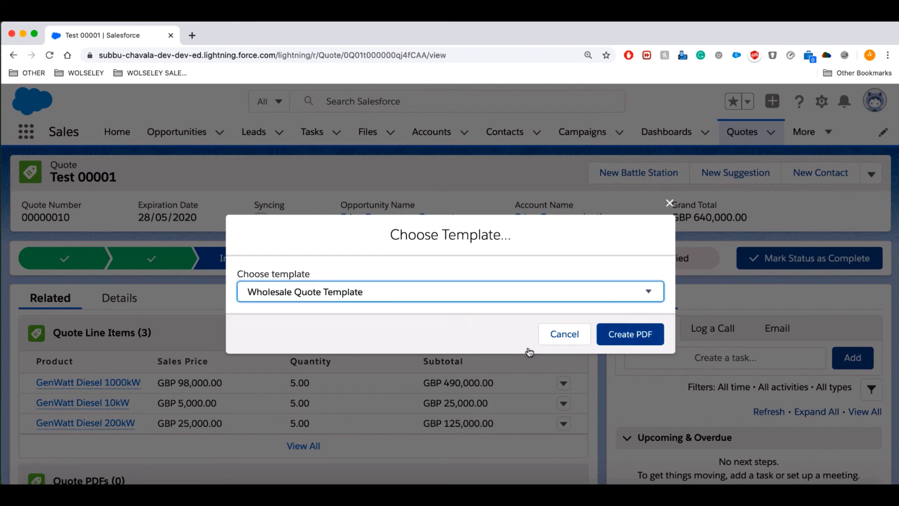
pyautogui.click(630, 337)
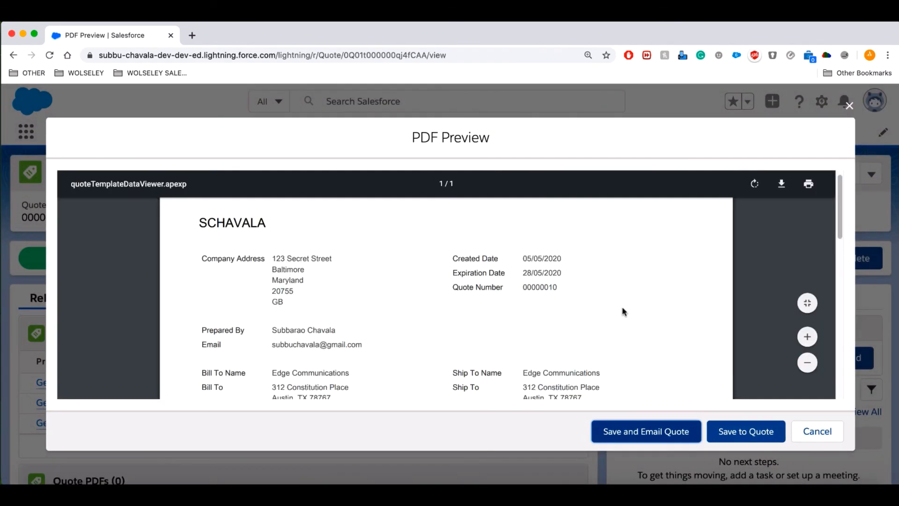
pyautogui.scroll(-10, 623, 309)
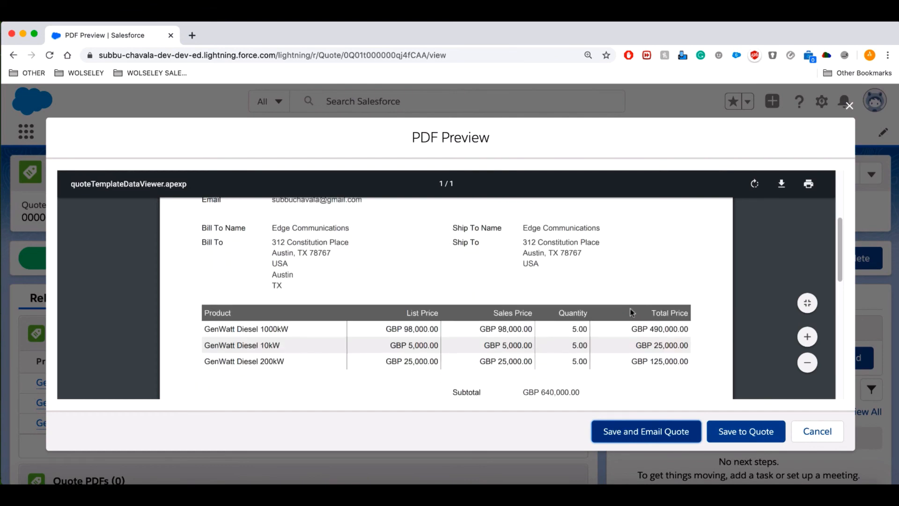
pyautogui.click(739, 432)
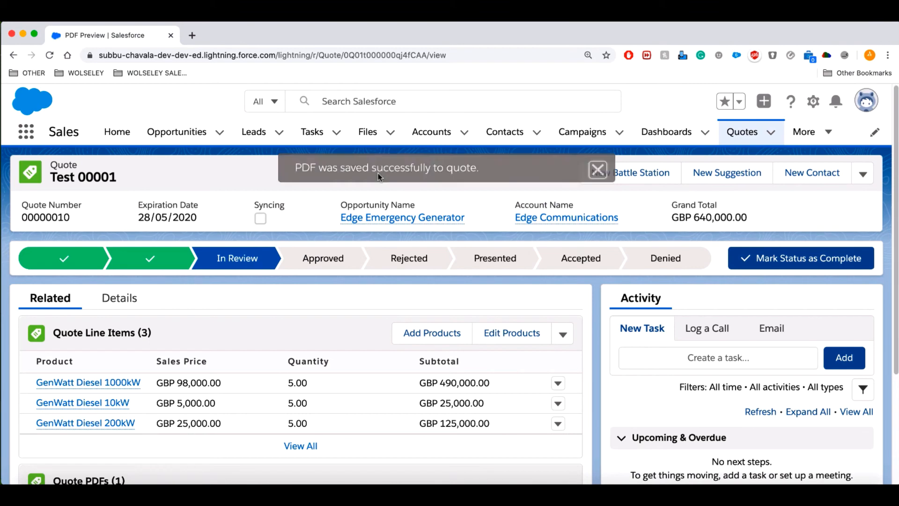
# Start an email of the quote with the subject 'New Quote'.
pyautogui.click(864, 177)
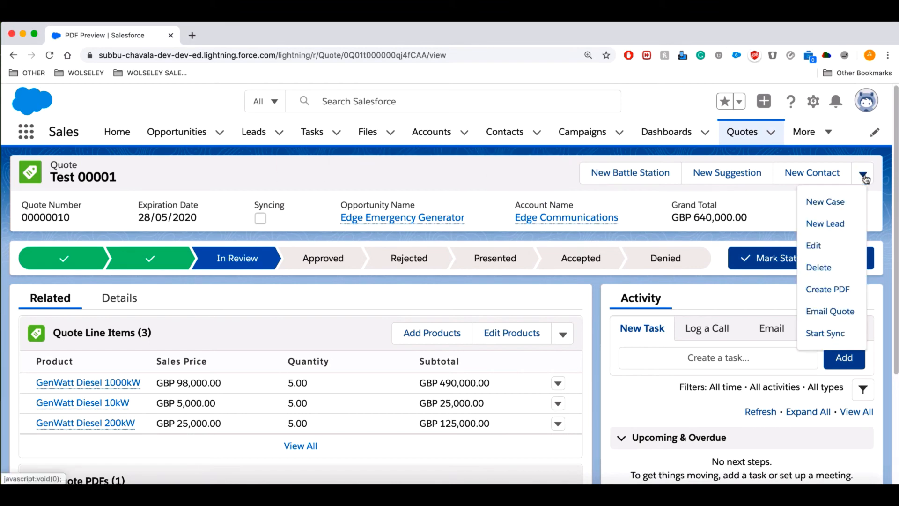
pyautogui.click(832, 313)
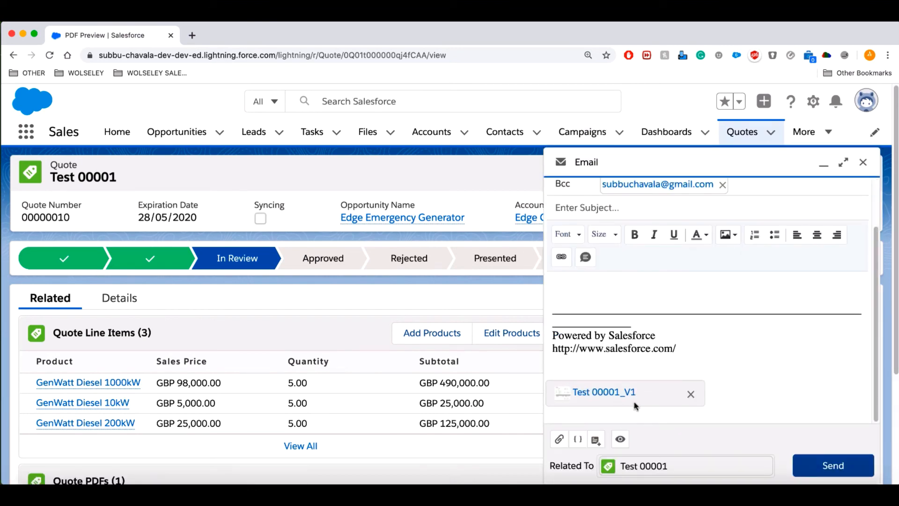
pyautogui.click(576, 206)
pyautogui.write('New Quote')
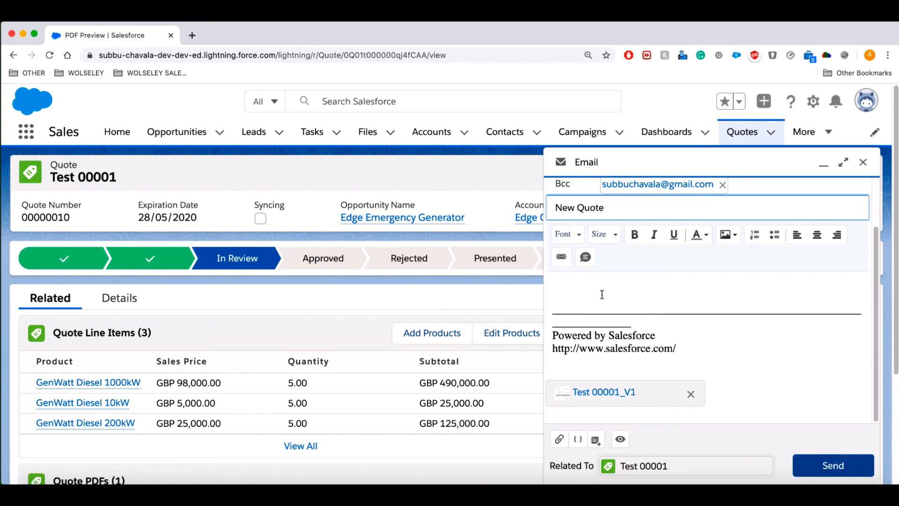
# Insert the General template from My Templates into the email body.
pyautogui.click(596, 441)
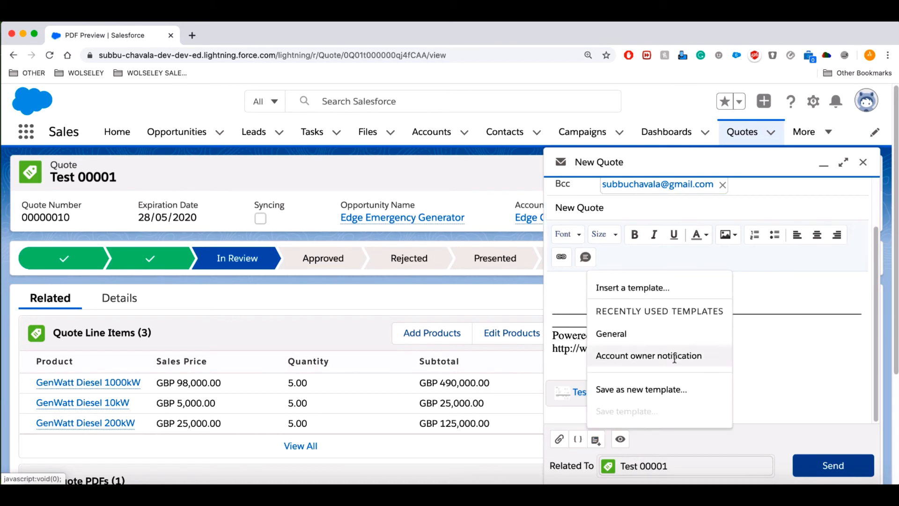
pyautogui.click(643, 287)
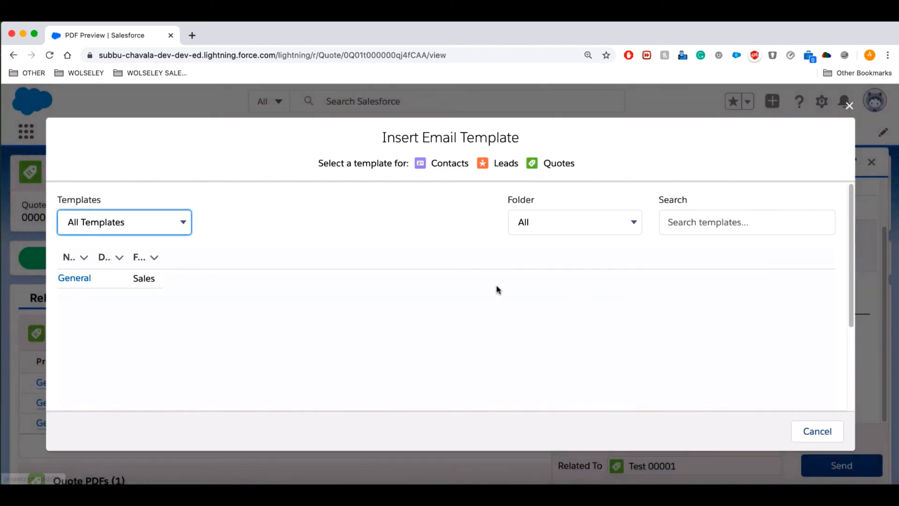
pyautogui.click(184, 223)
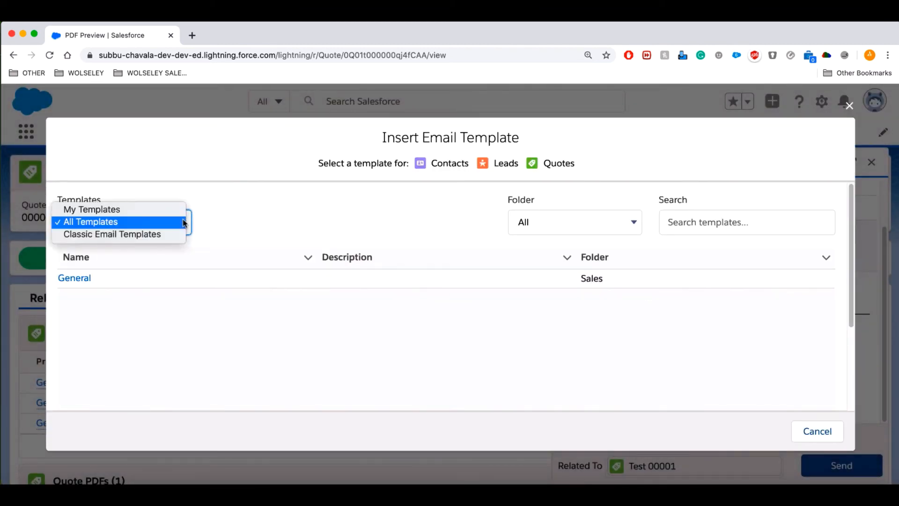
pyautogui.click(147, 234)
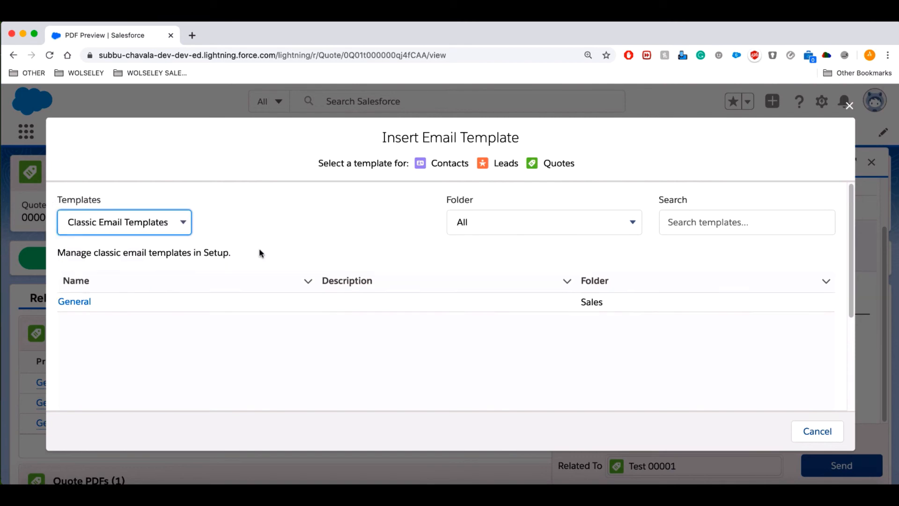
pyautogui.click(184, 224)
pyautogui.click(131, 197)
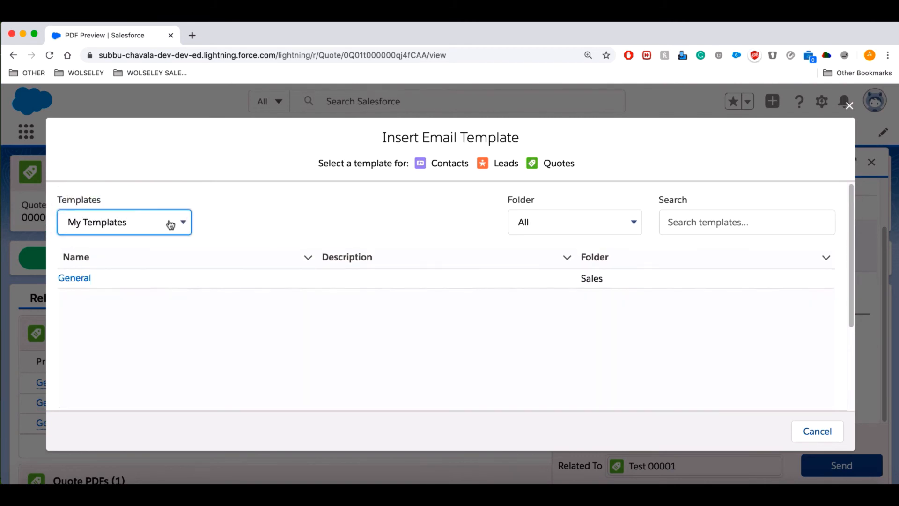
pyautogui.click(75, 278)
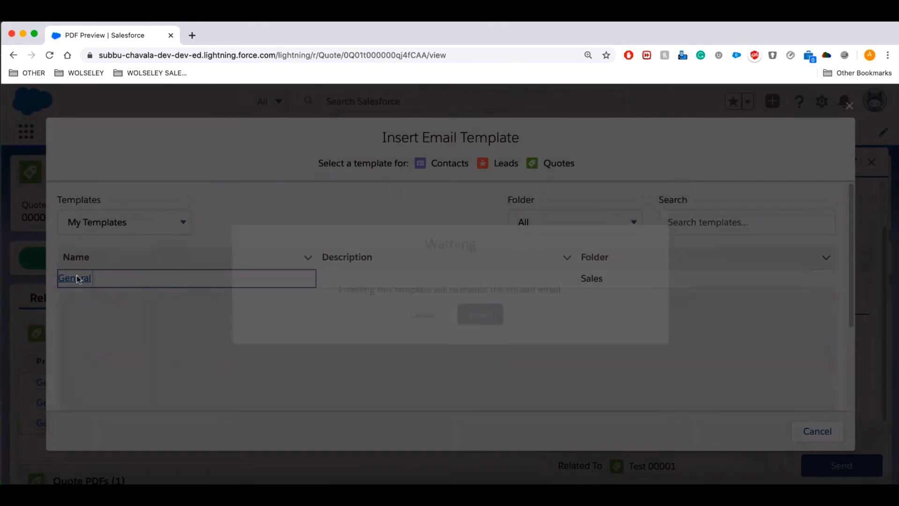
pyautogui.click(482, 315)
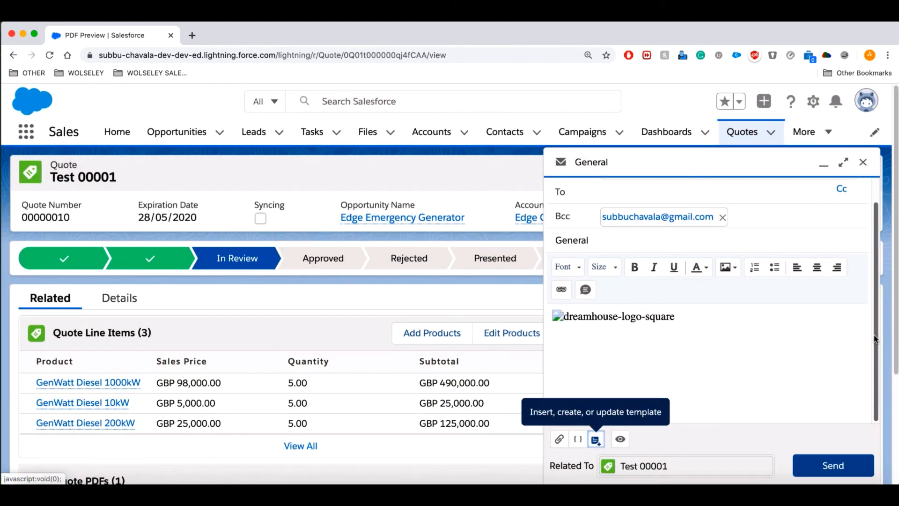
# Send the quote email and check it appears in the activity timeline.
pyautogui.click(835, 464)
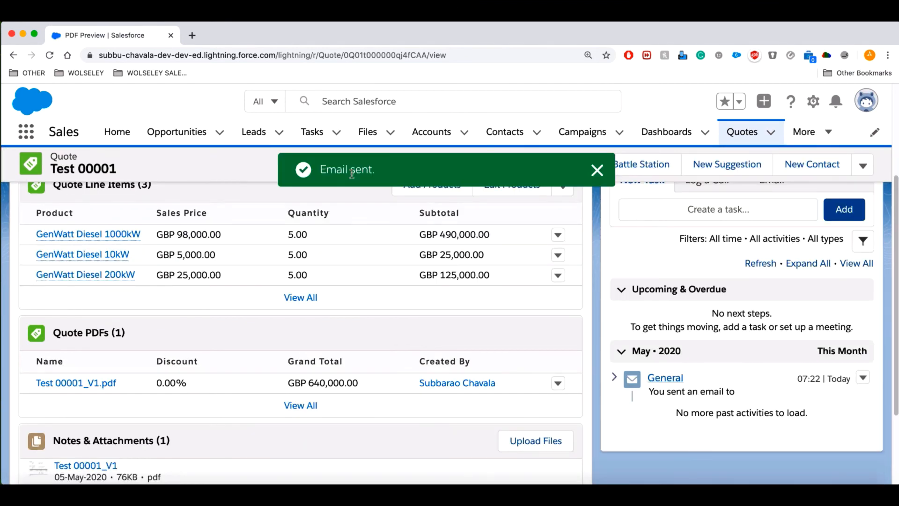
pyautogui.scroll(-2, 662, 319)
pyautogui.scroll(-2, 662, 320)
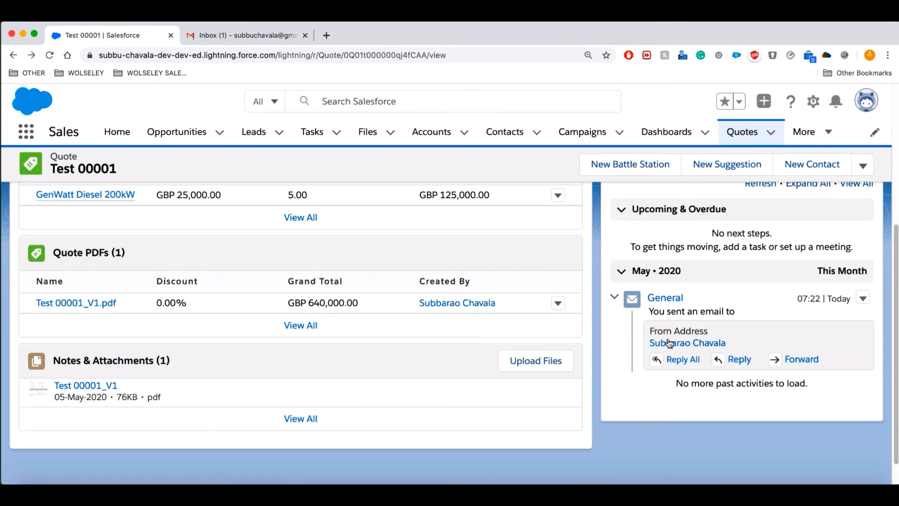
pyautogui.moveTo(720, 348)
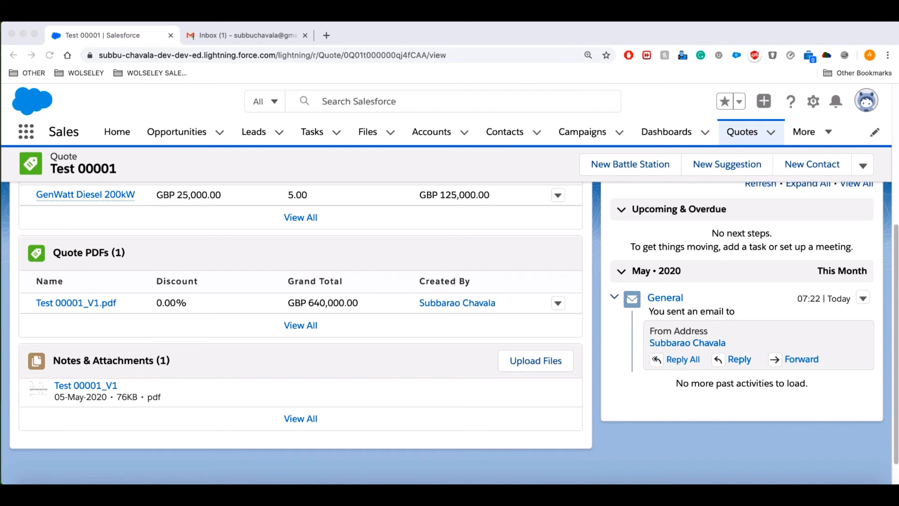
pyautogui.scroll(2, 744, 369)
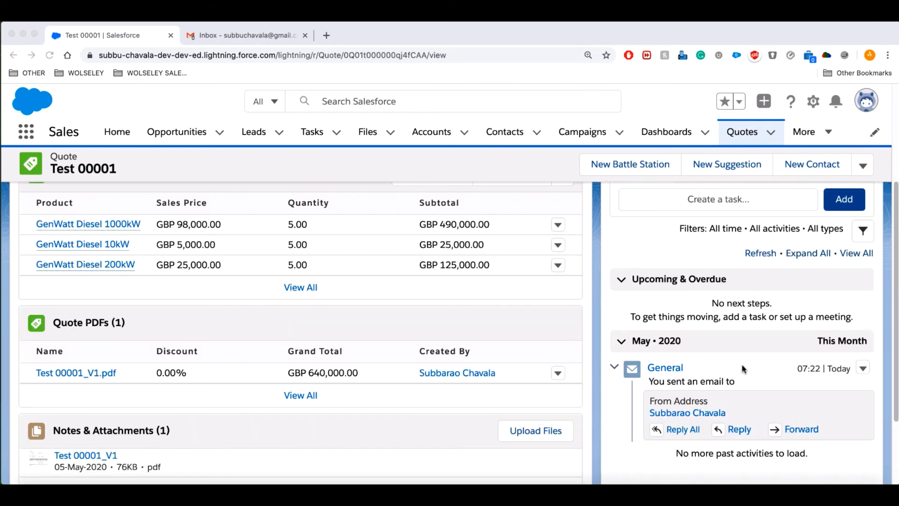
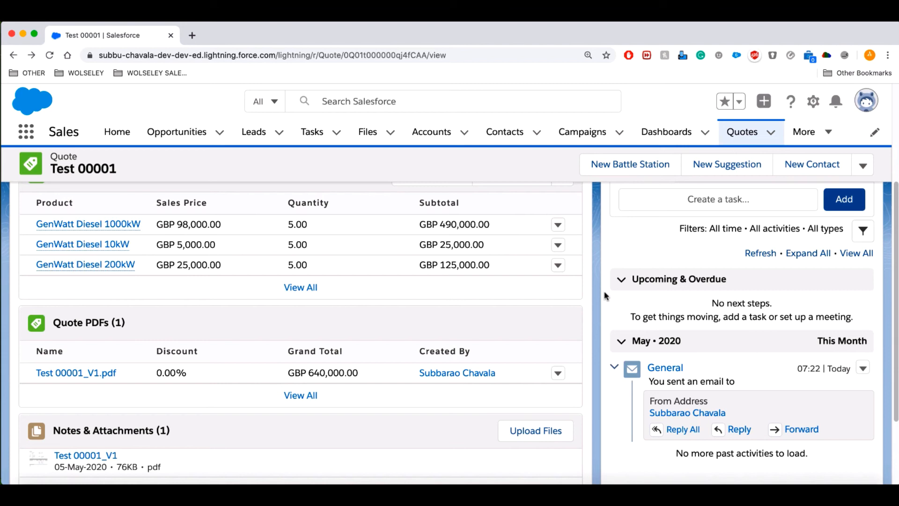
# Open Setup, find Web-to-Lead through a Quick Find search for 'web', and start a new form.
pyautogui.click(813, 103)
pyautogui.click(755, 140)
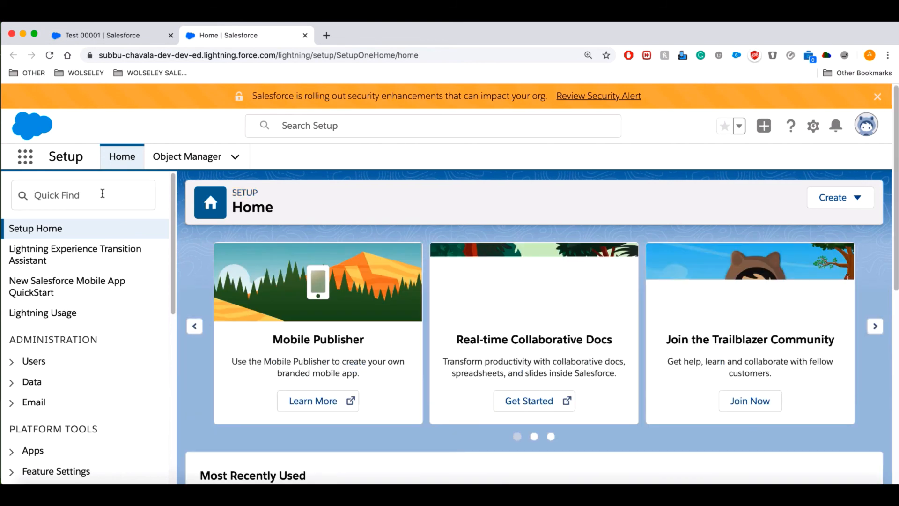
pyautogui.click(102, 193)
pyautogui.write('web')
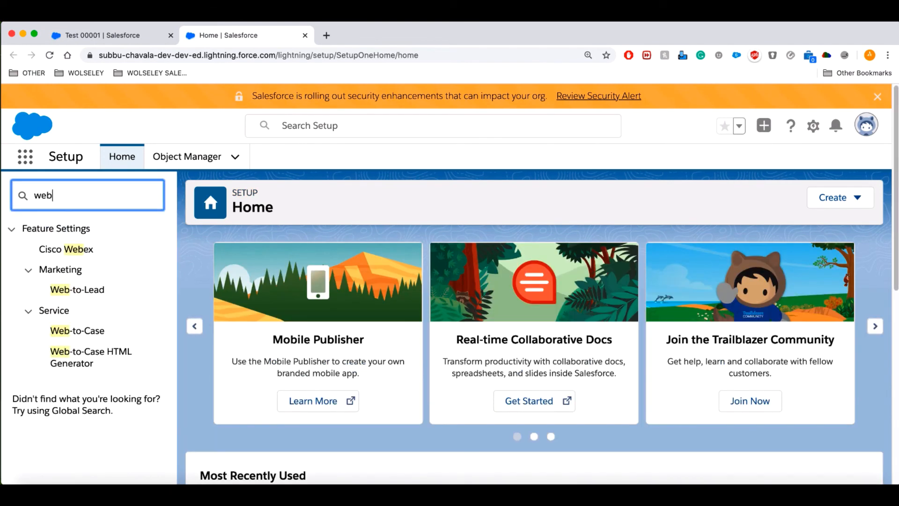
pyautogui.click(86, 292)
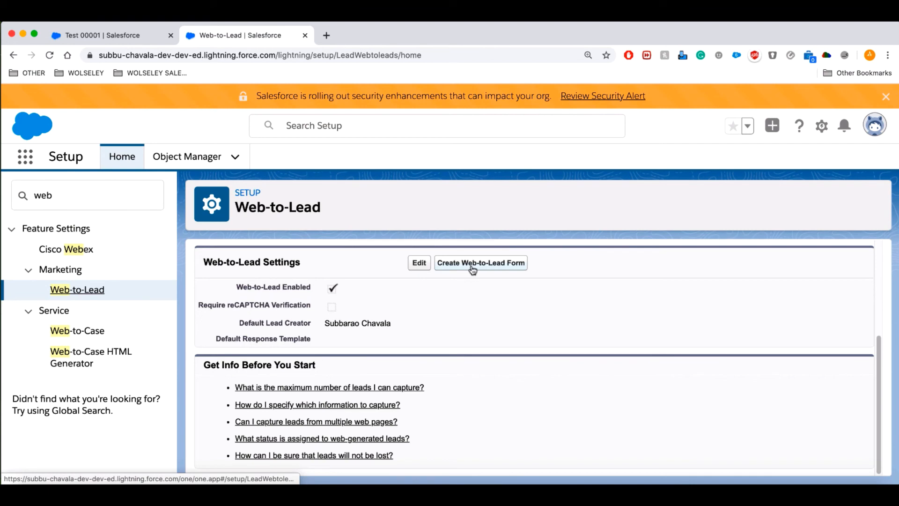
pyautogui.click(473, 270)
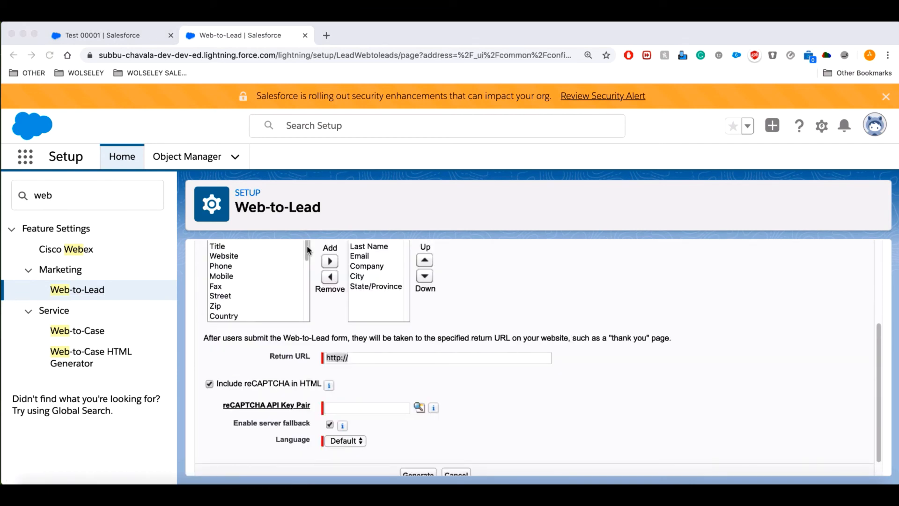
# Add Title to the selected fields and move it to the top of the list.
pyautogui.click(307, 251)
pyautogui.scroll(1, 651, 286)
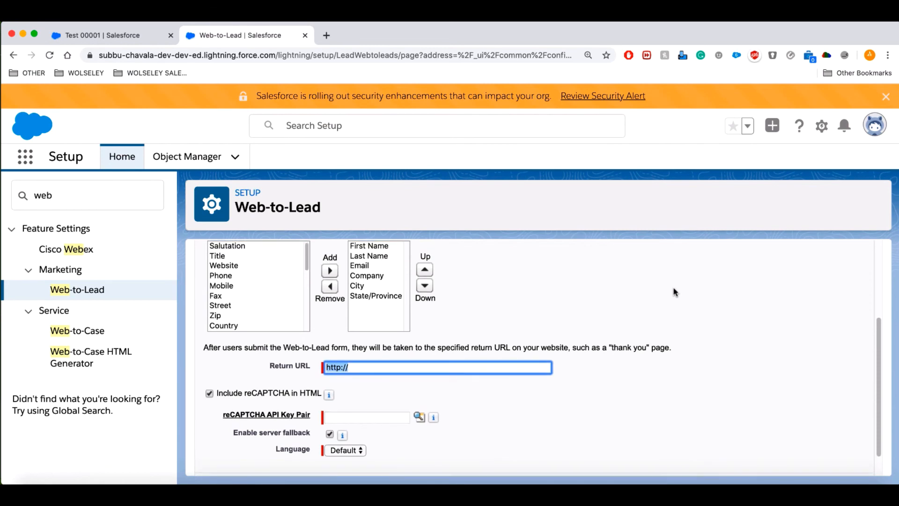
pyautogui.scroll(1, 675, 292)
pyautogui.click(230, 265)
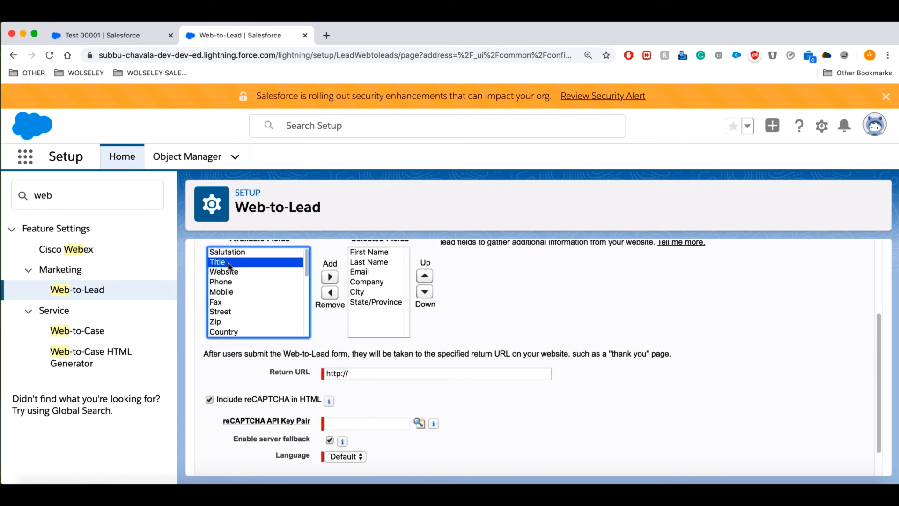
pyautogui.click(329, 277)
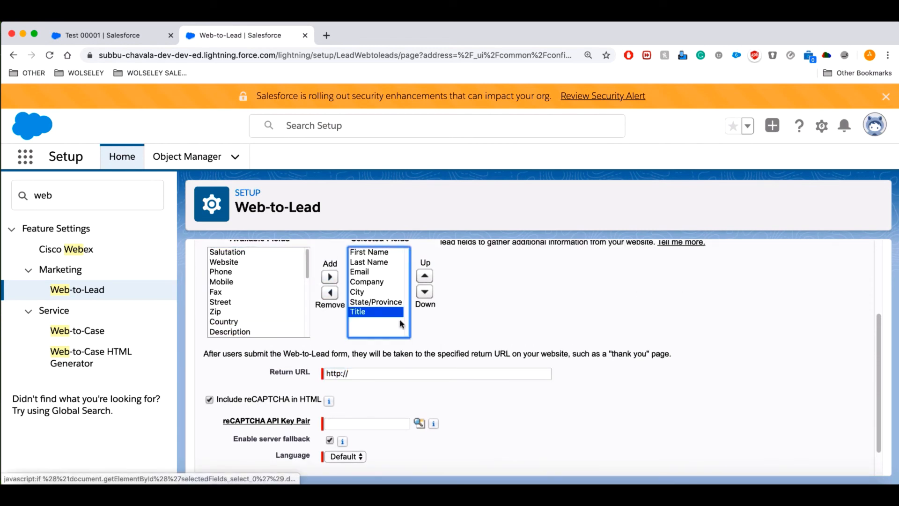
pyautogui.click(427, 280)
pyautogui.click(427, 280)
pyautogui.click(427, 280)
pyautogui.click(427, 281)
pyautogui.click(426, 280)
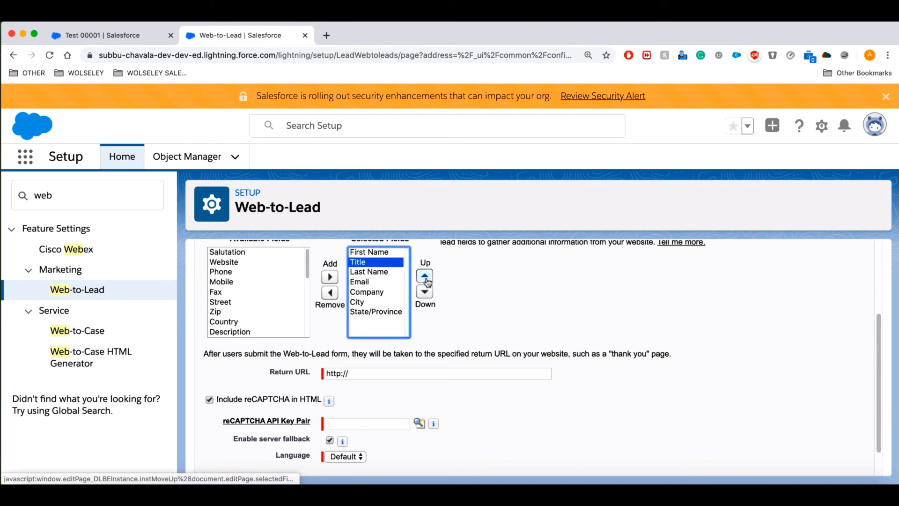
pyautogui.click(427, 280)
pyautogui.moveTo(308, 270)
pyautogui.mouseDown()
pyautogui.moveTo(309, 334)
pyautogui.moveTo(308, 260)
pyautogui.mouseUp()
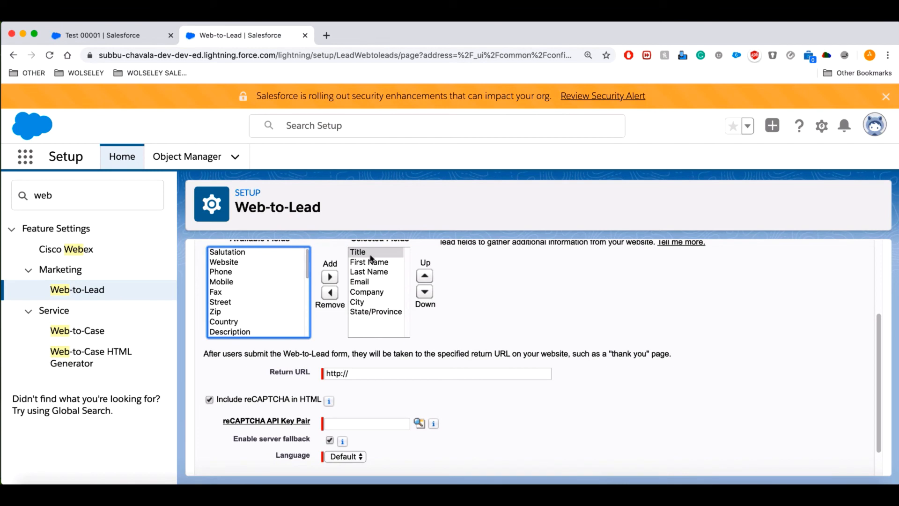
pyautogui.scroll(2, 500, 312)
pyautogui.scroll(1, 500, 313)
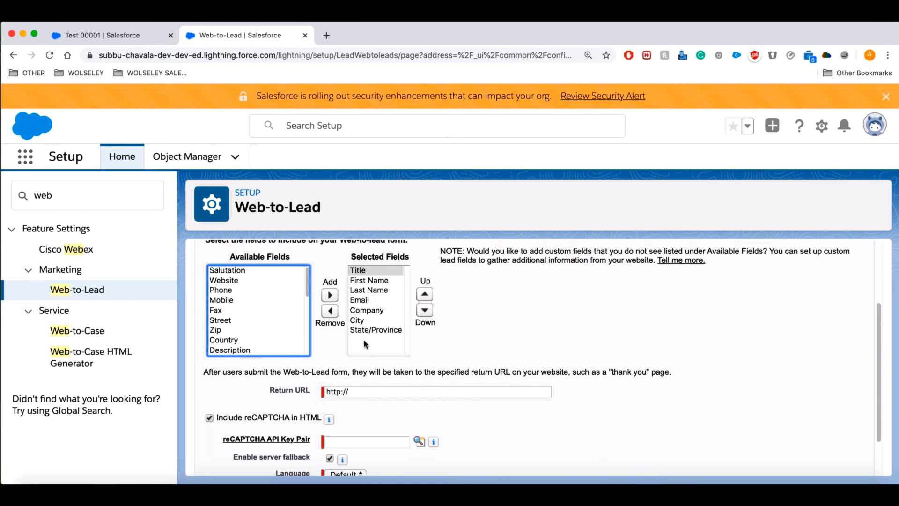
pyautogui.scroll(-1, 473, 351)
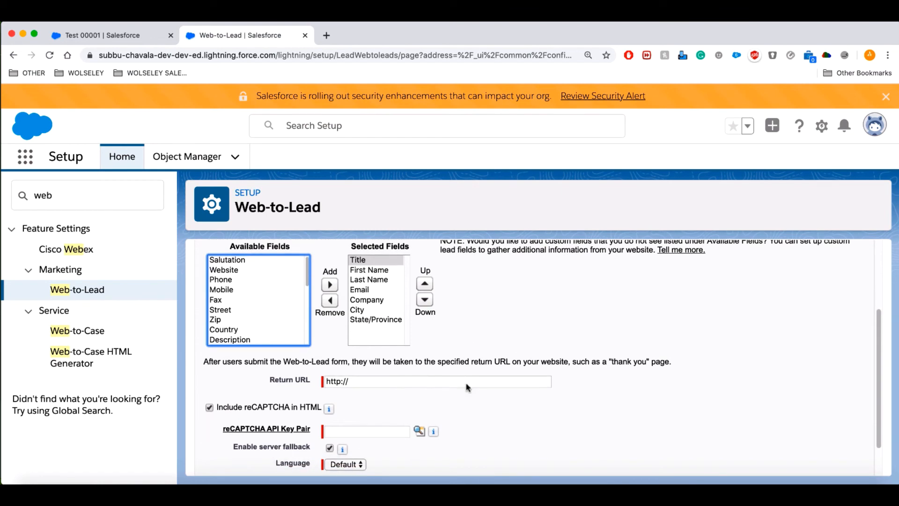
pyautogui.click(407, 381)
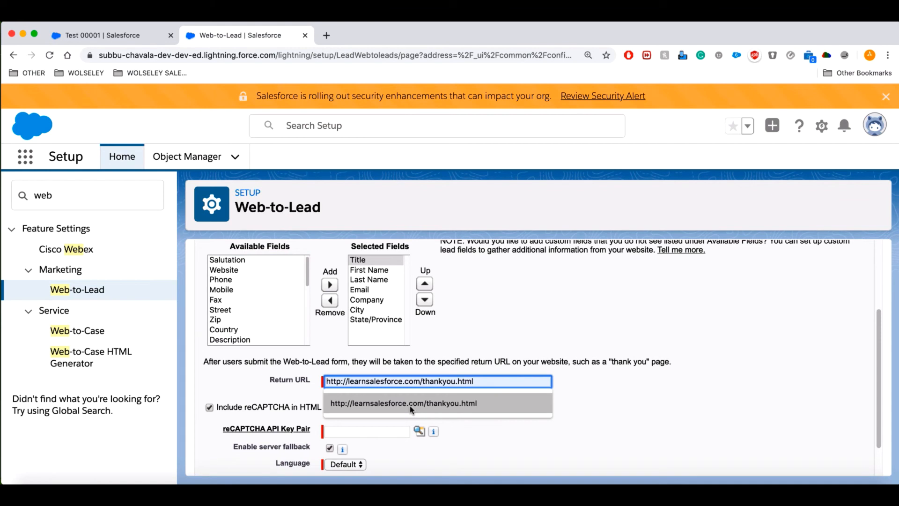
pyautogui.click(409, 406)
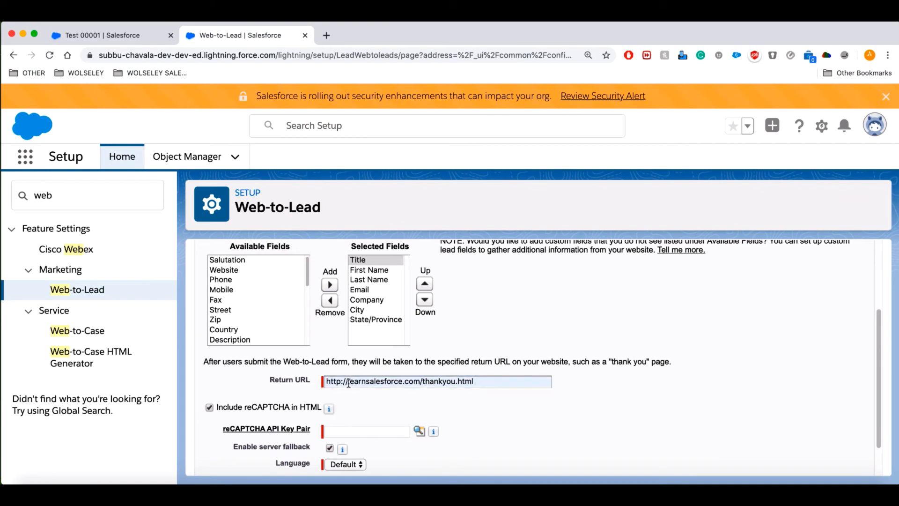
pyautogui.scroll(-2, 512, 386)
pyautogui.click(211, 365)
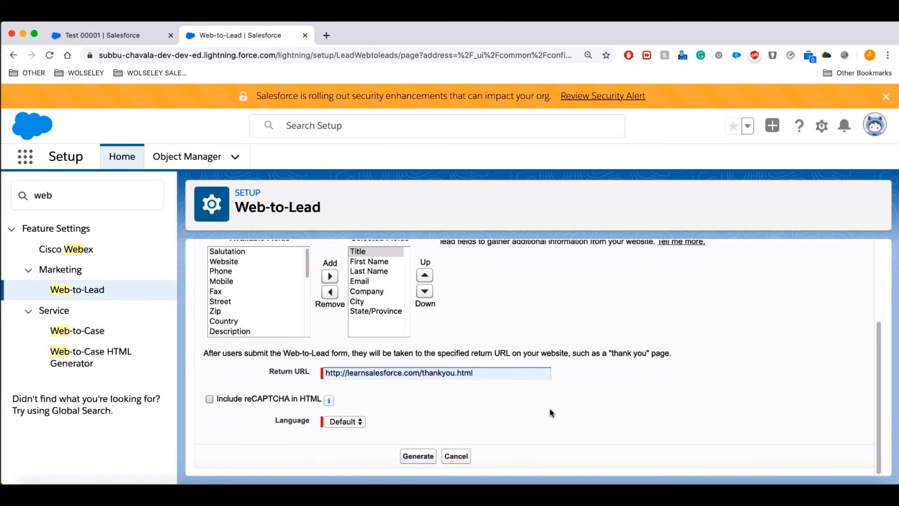
# Generate the Web-to-Lead HTML and copy all of the code.
pyautogui.click(419, 456)
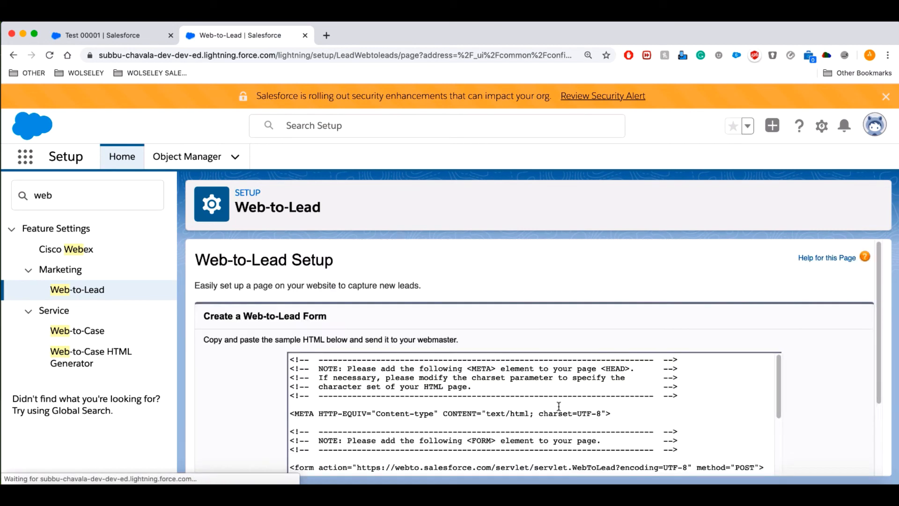
pyautogui.scroll(3, 467, 393)
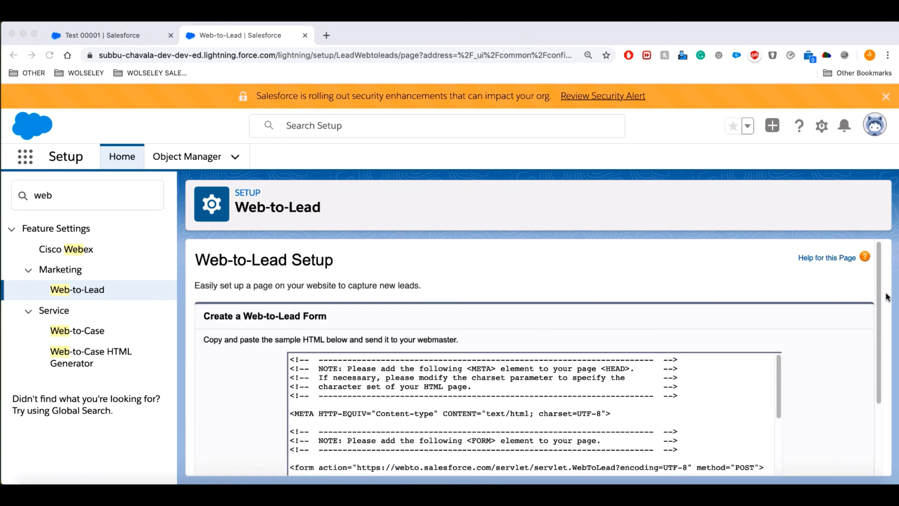
pyautogui.click(361, 387)
pyautogui.press('super+a')
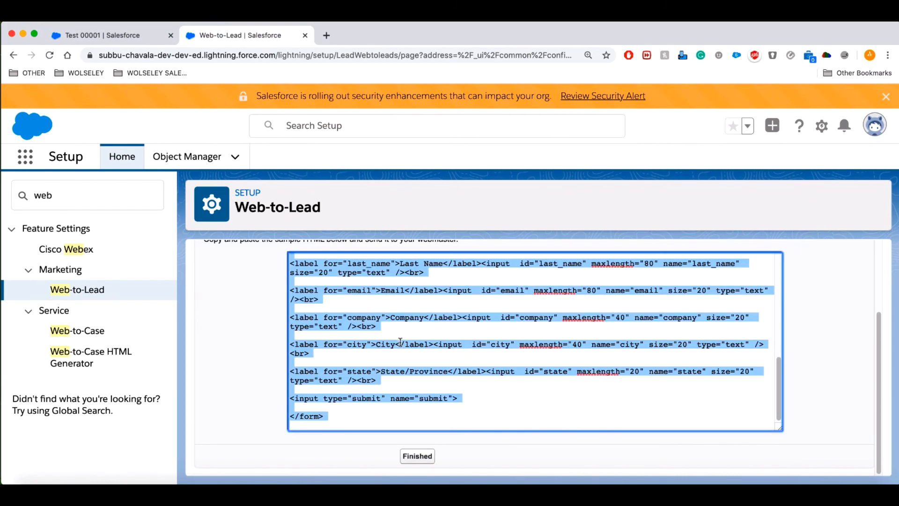
pyautogui.scroll(2, 345, 329)
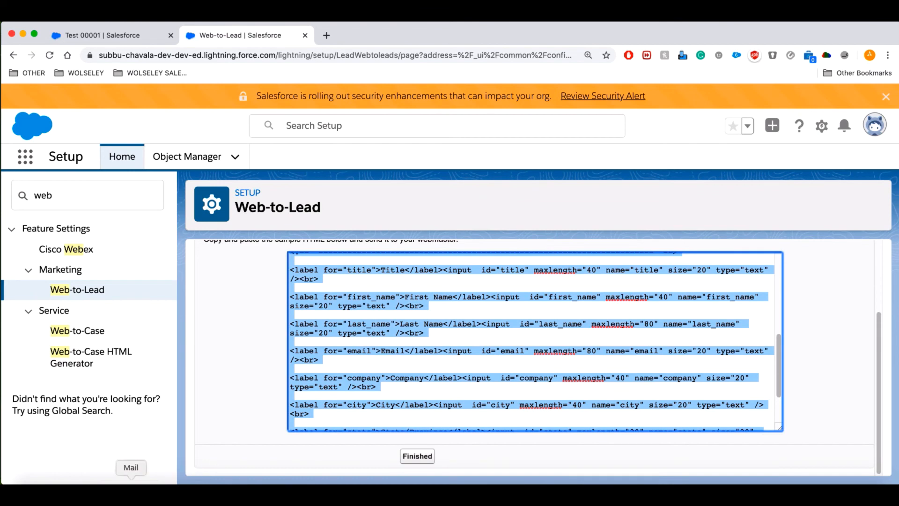
# Launch Sublime Text from the app launcher by searching 'sub'.
pyautogui.click(82, 483)
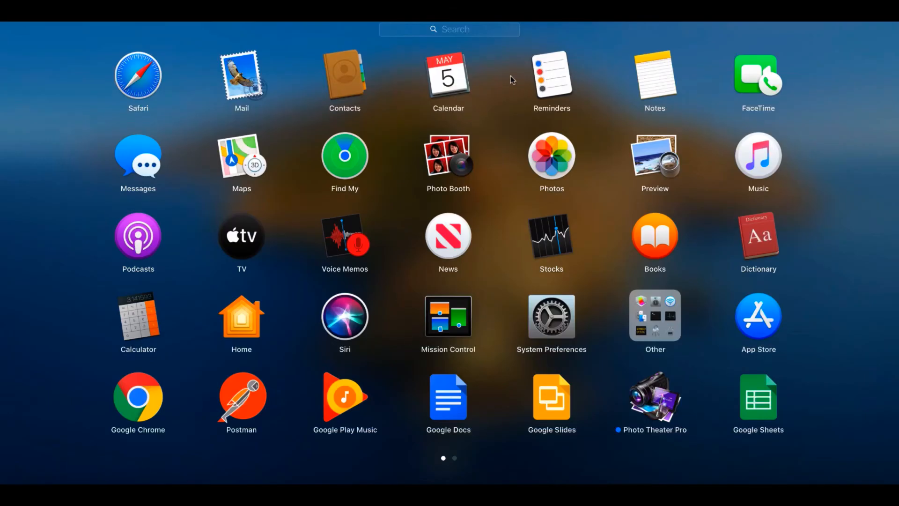
pyautogui.write('s')
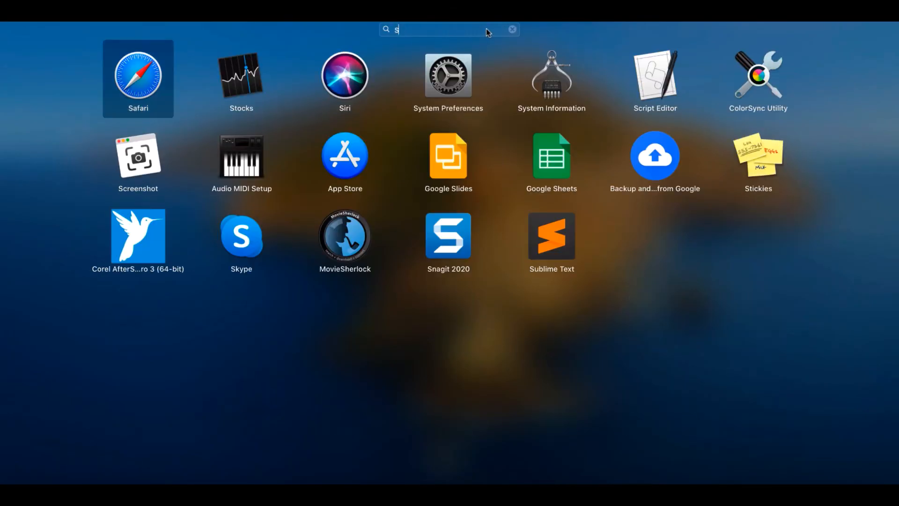
pyautogui.write('ub')
pyautogui.press('Return')
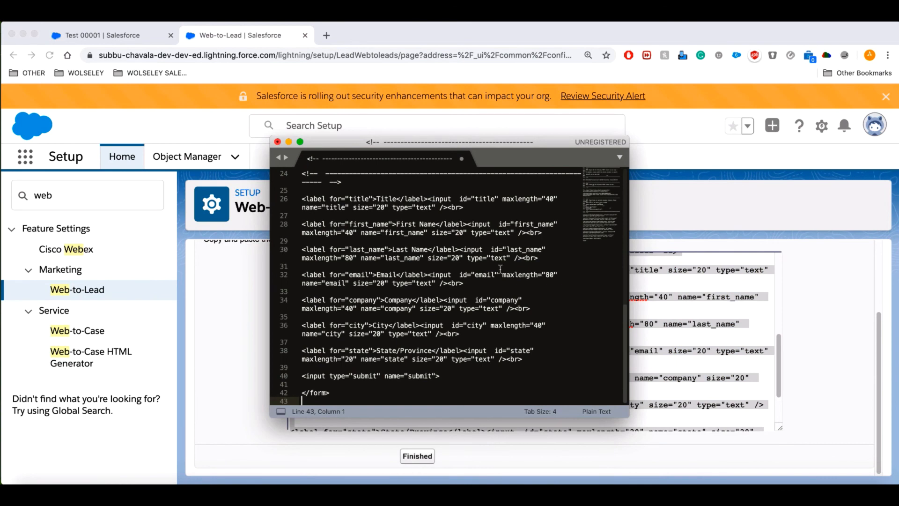
# Save the pasted code as learnsalesforce.html in Downloads and view it in Finder.
pyautogui.press('super+s')
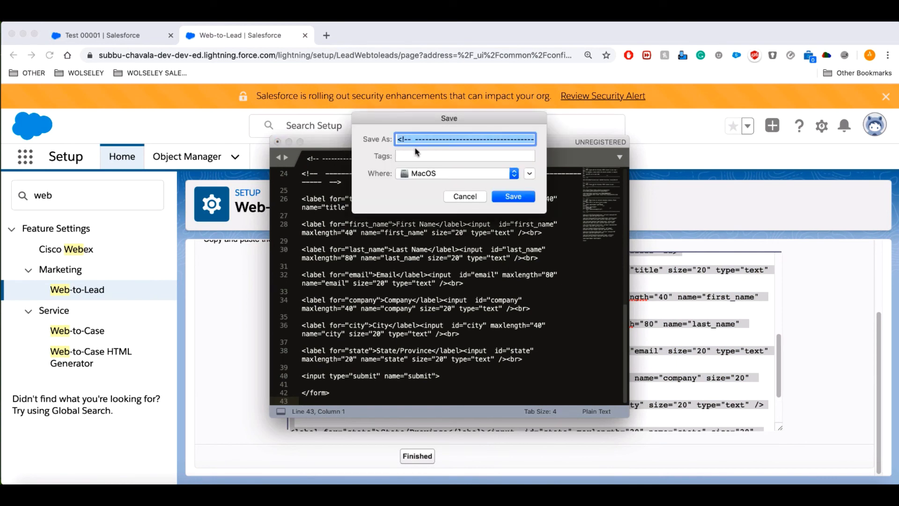
pyautogui.click(515, 174)
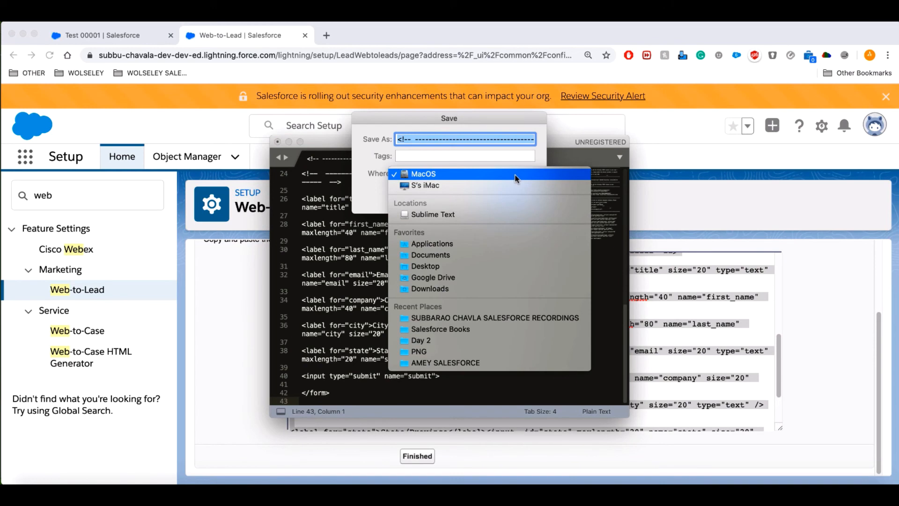
pyautogui.click(462, 287)
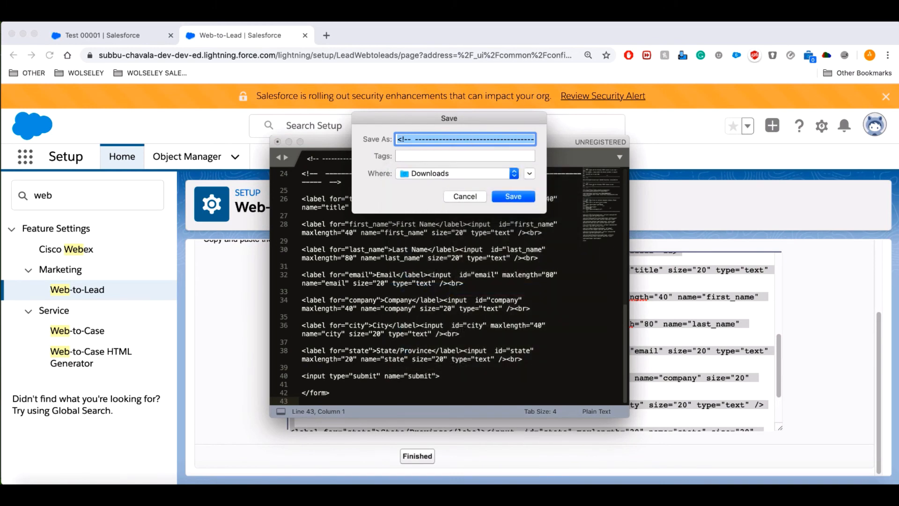
pyautogui.write('lear')
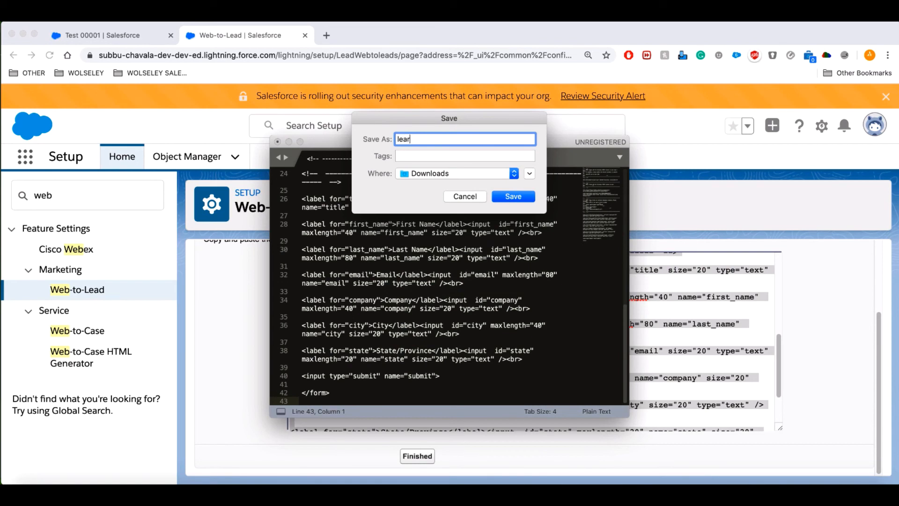
pyautogui.write('nsalesforce.html')
pyautogui.press('Return')
pyautogui.click(30, 494)
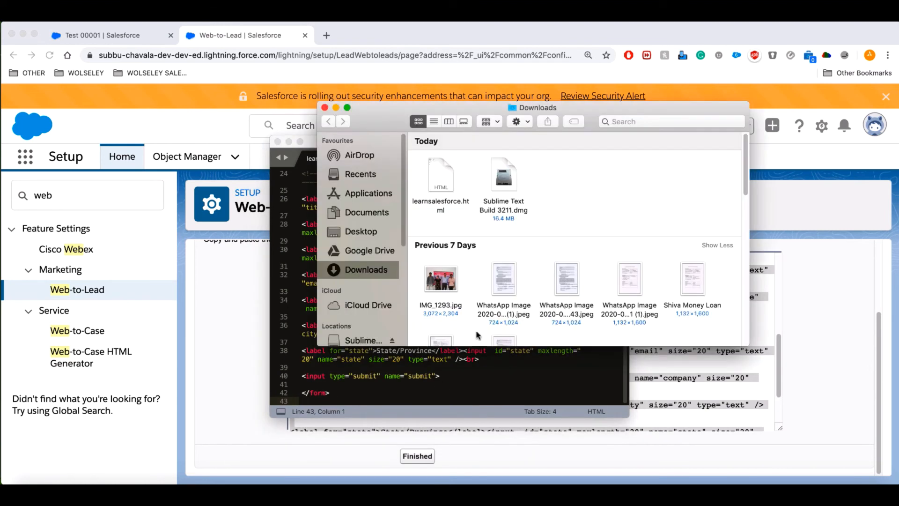
# Open learnsalesforce.html in Chrome and enter title MR plus the lead's first and last name.
pyautogui.doubleClick(444, 181)
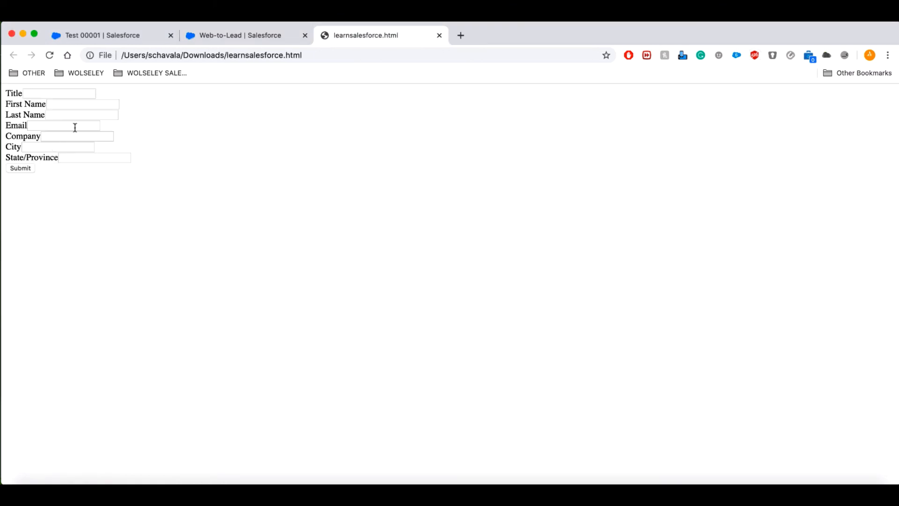
pyautogui.click(29, 479)
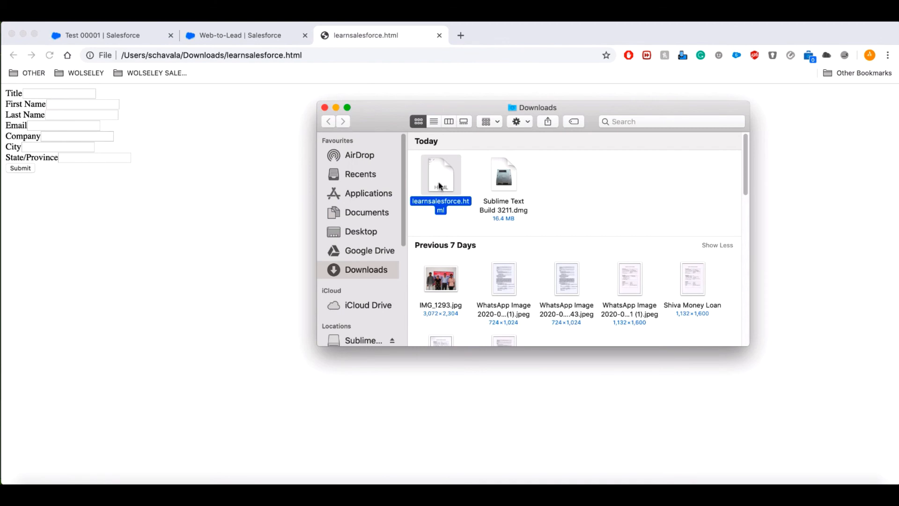
pyautogui.click(293, 246)
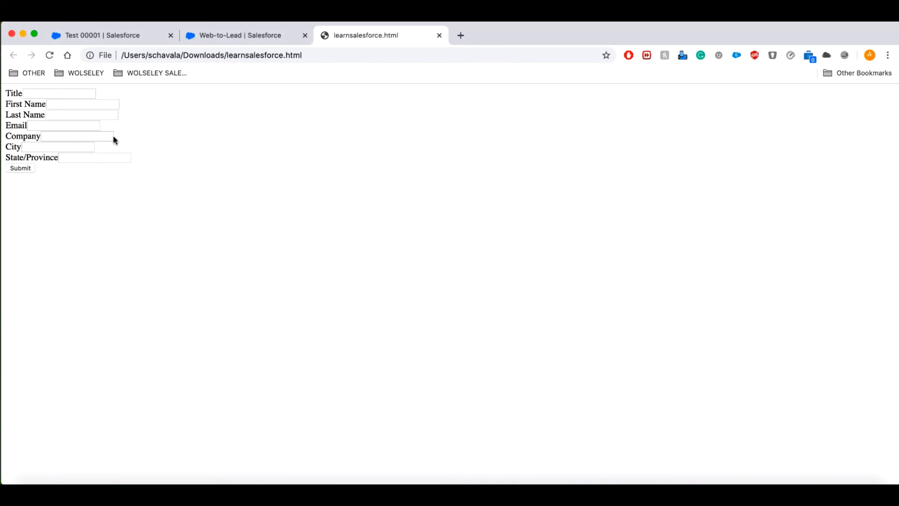
pyautogui.click(46, 90)
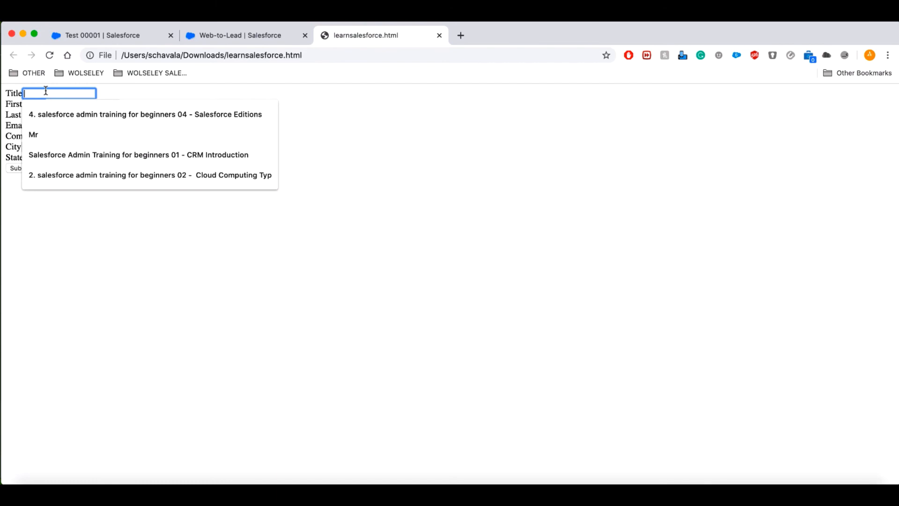
pyautogui.write('MR')
pyautogui.press('Tab')
pyautogui.press('Tab')
# Enter the lead's e-mail, company ABC, city LONDON, state ENGLAND, and submit the form.
pyautogui.press('Tab')
pyautogui.press('Tab')
pyautogui.write('ABC')
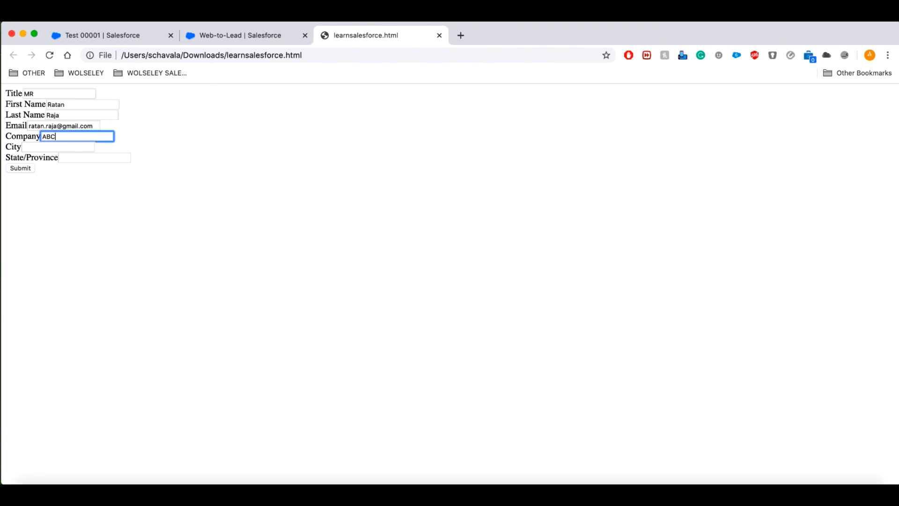
pyautogui.click(79, 145)
pyautogui.write('LONDON')
pyautogui.press('Tab')
pyautogui.write('ENGLAND')
pyautogui.press('Return')
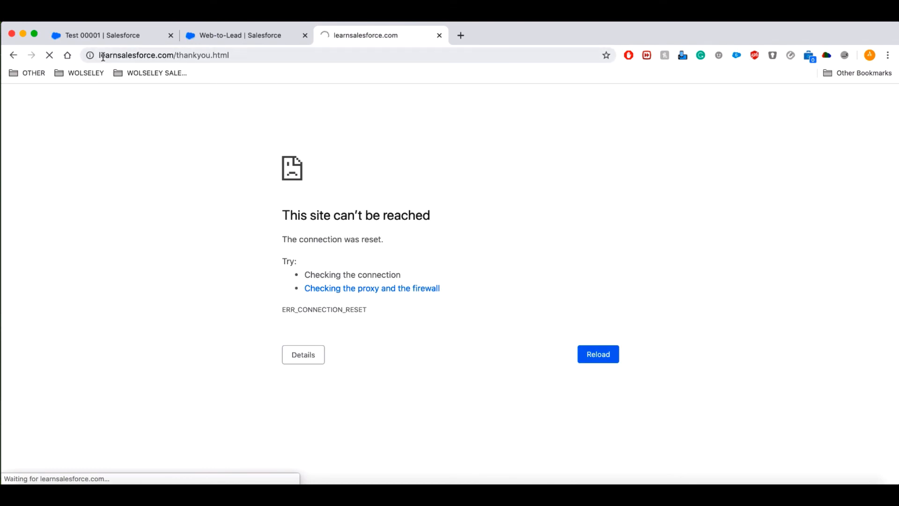
pyautogui.moveTo(100, 55); pyautogui.dragTo(244, 57)
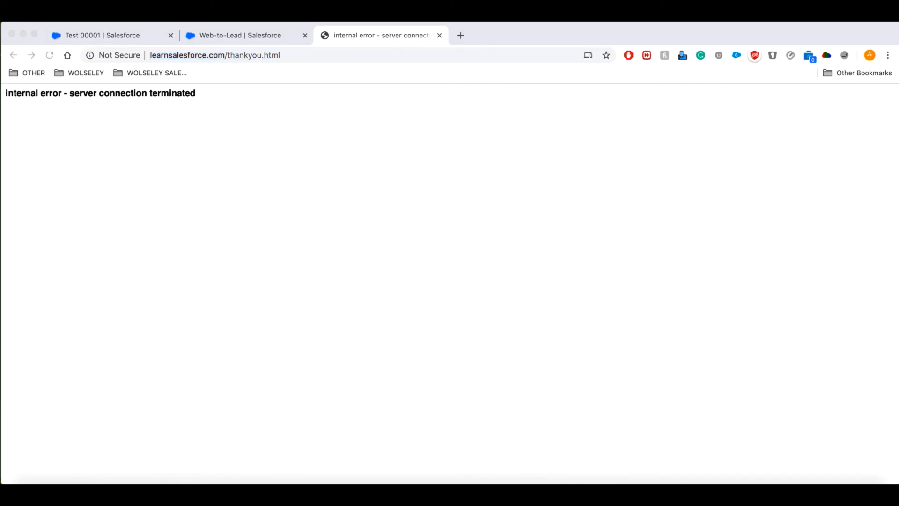
pyautogui.click(439, 36)
# Close the failed thank-you tab, finish the Web-to-Lead generator, and open Setup Home in a new tab.
pyautogui.click(439, 36)
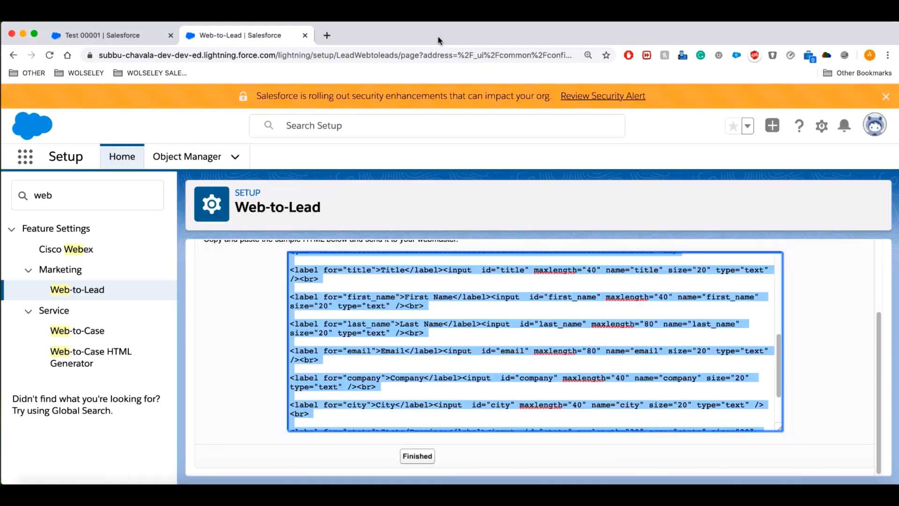
pyautogui.click(271, 367)
pyautogui.click(431, 458)
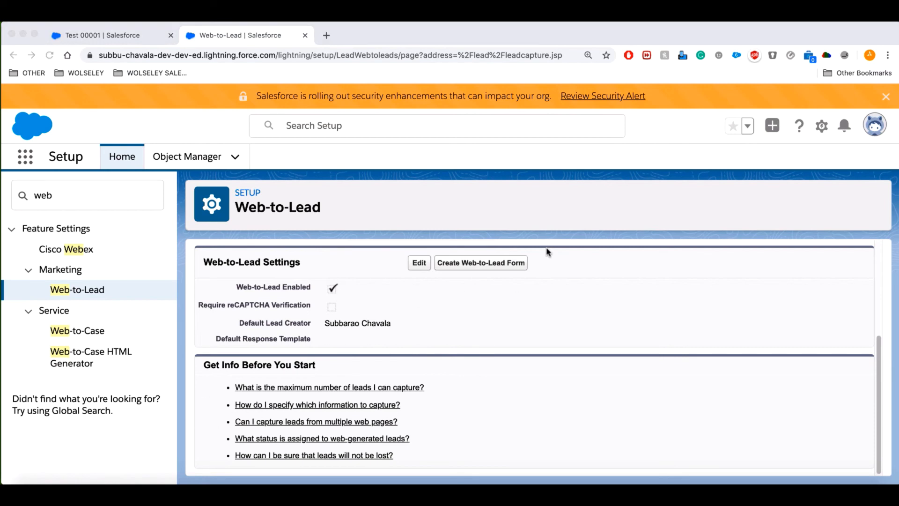
pyautogui.click(822, 129)
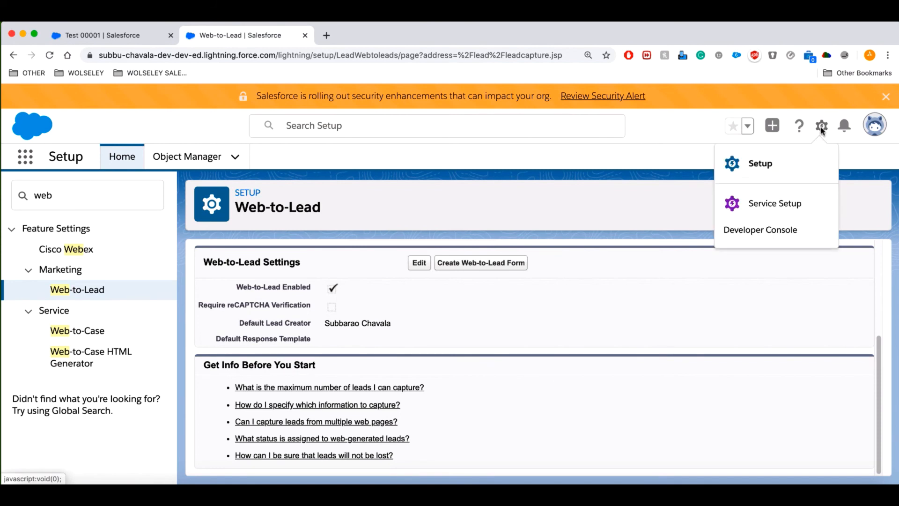
pyautogui.click(760, 163)
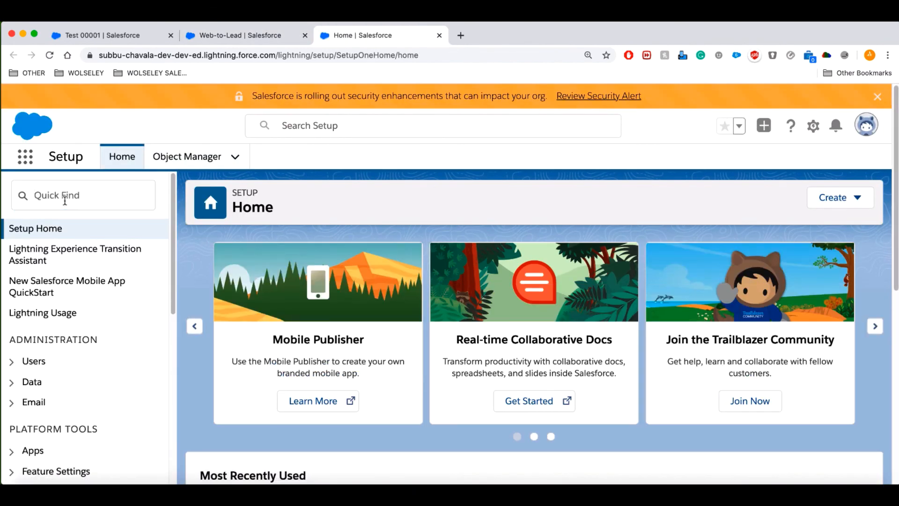
# Create and save an active lead assignment rule named 'Test Lead Assignment'.
pyautogui.click(65, 201)
pyautogui.write('lead')
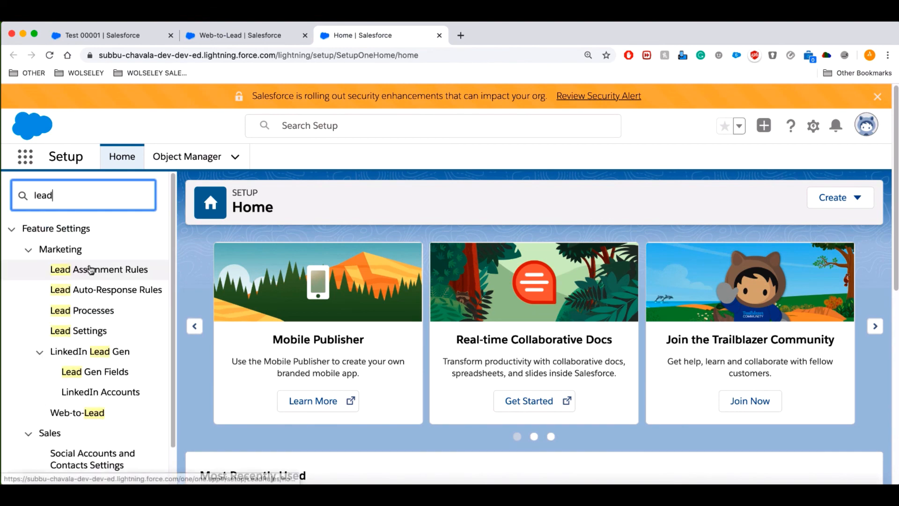
pyautogui.click(100, 274)
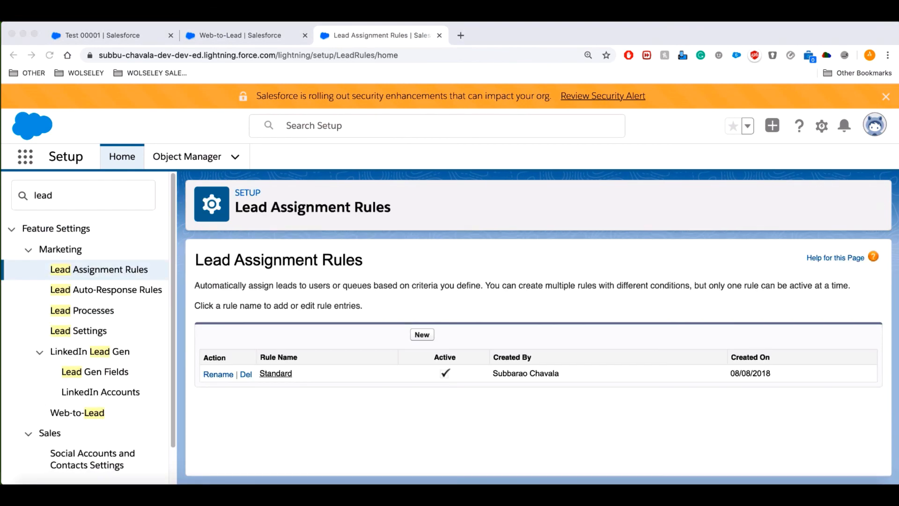
pyautogui.click(424, 337)
pyautogui.click(423, 336)
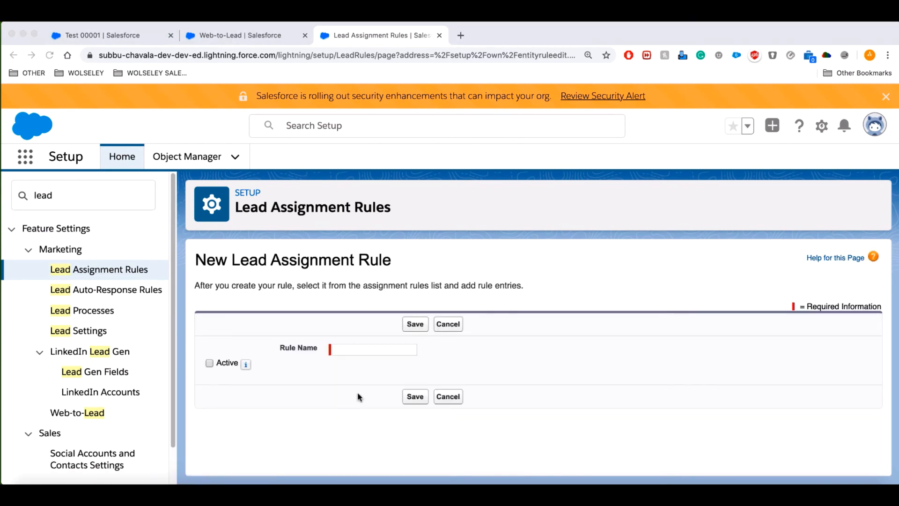
pyautogui.click(355, 349)
pyautogui.write('Test')
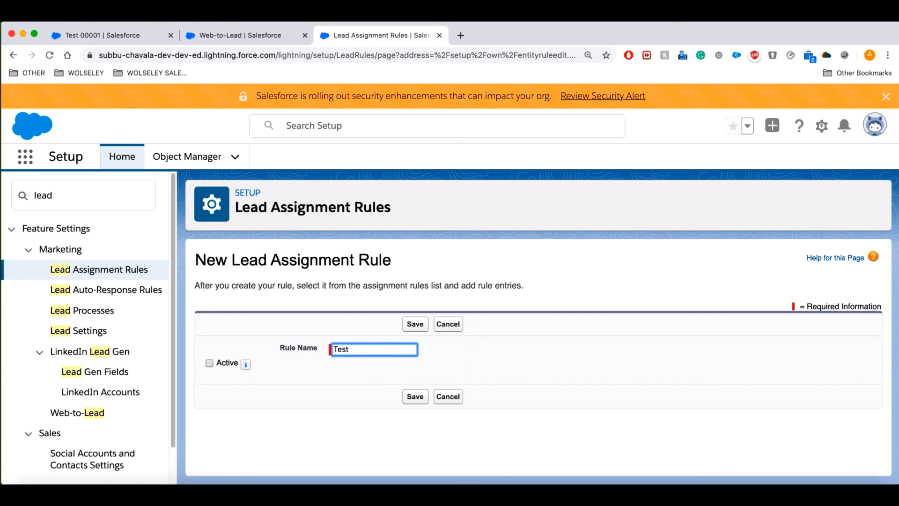
pyautogui.write(' Lead Assignment')
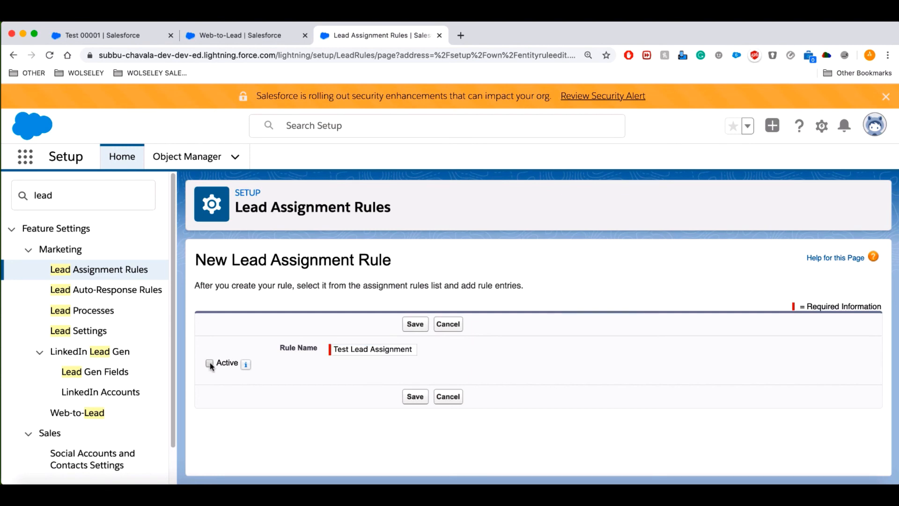
pyautogui.click(210, 364)
pyautogui.click(415, 397)
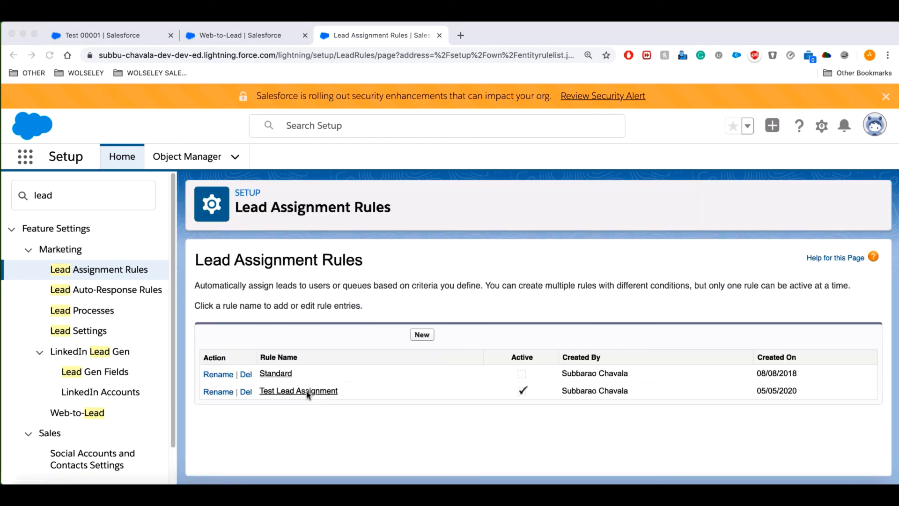
# Open the rule and start a new rule entry with sort order 1.
pyautogui.click(309, 395)
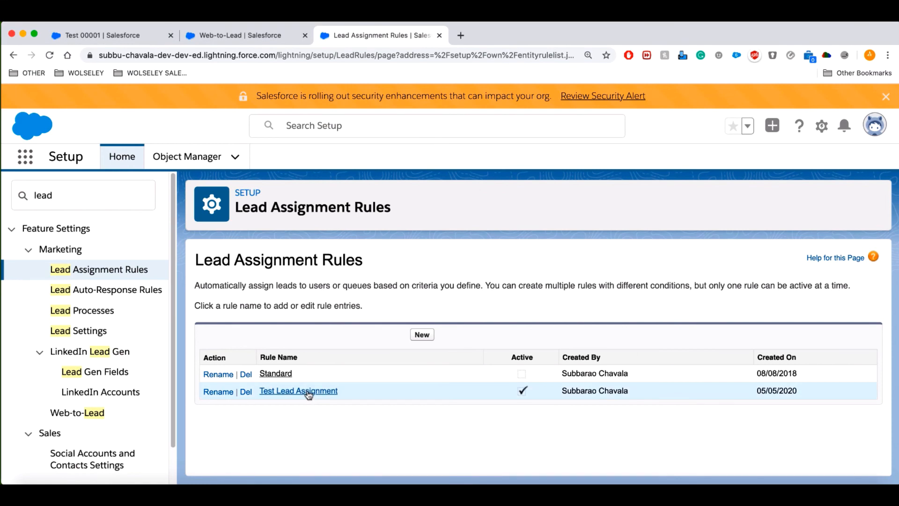
pyautogui.click(309, 392)
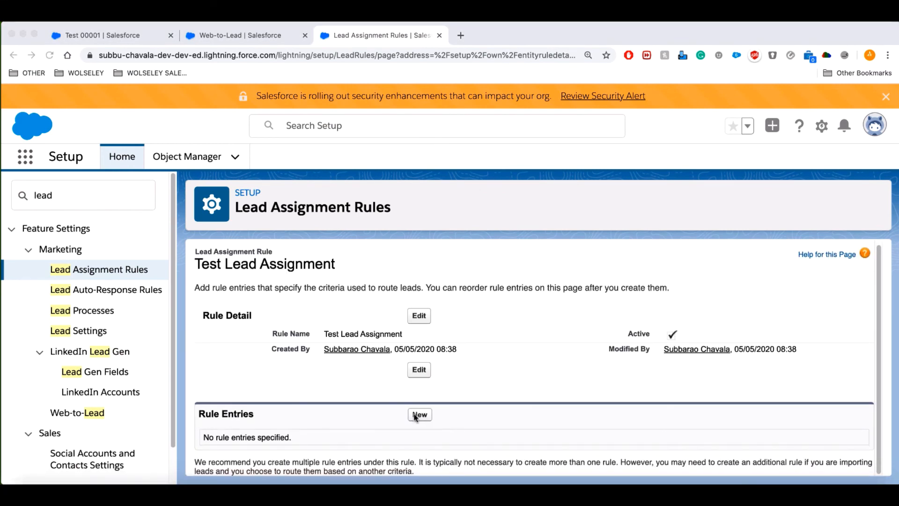
pyautogui.click(419, 416)
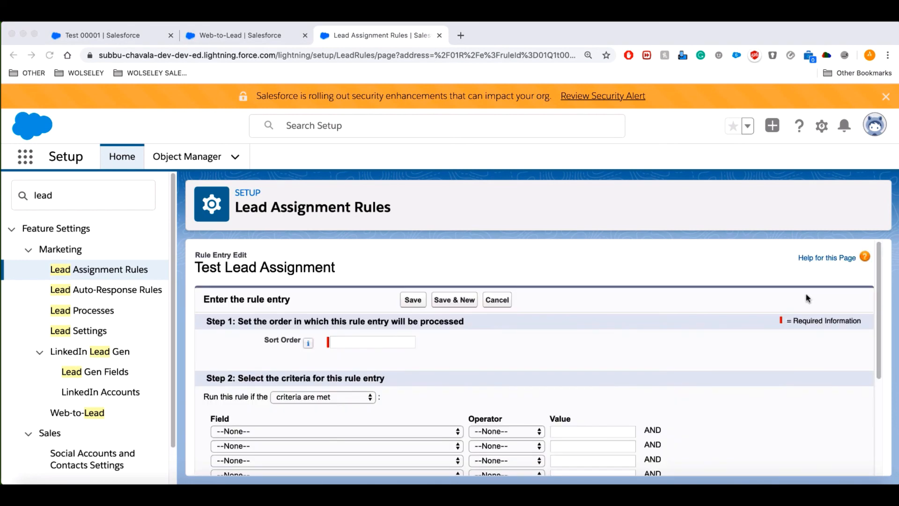
pyautogui.click(882, 283)
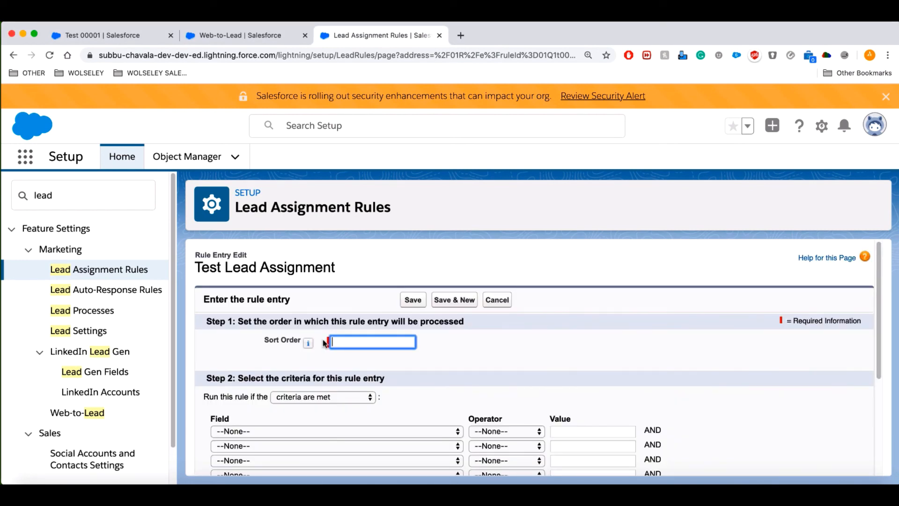
pyautogui.click(309, 343)
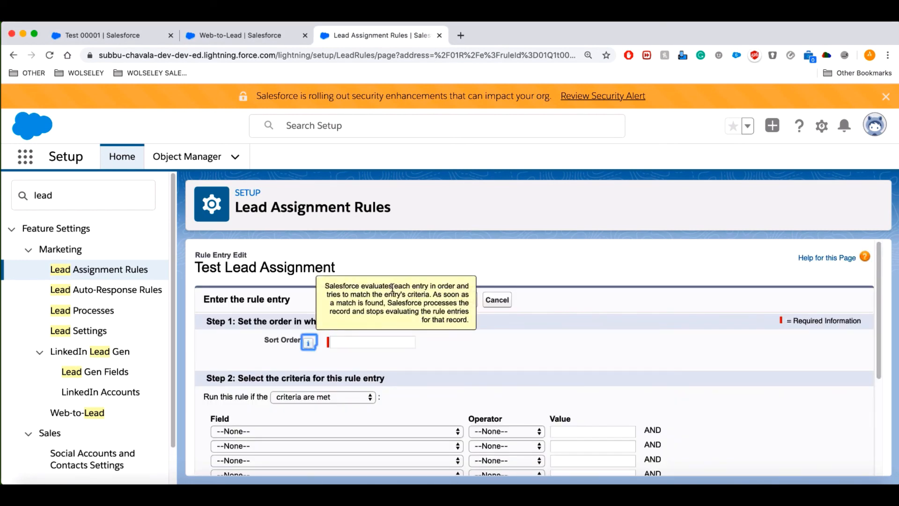
pyautogui.click(354, 341)
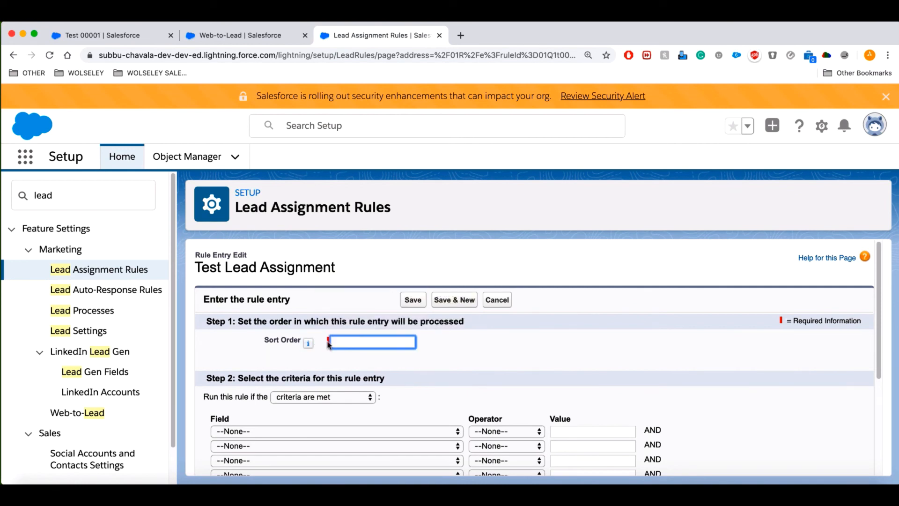
pyautogui.write('1')
pyautogui.click(628, 346)
# Set the entry criterion to Lead Source equals Web and look up an assignee user.
pyautogui.scroll(-5, 868, 286)
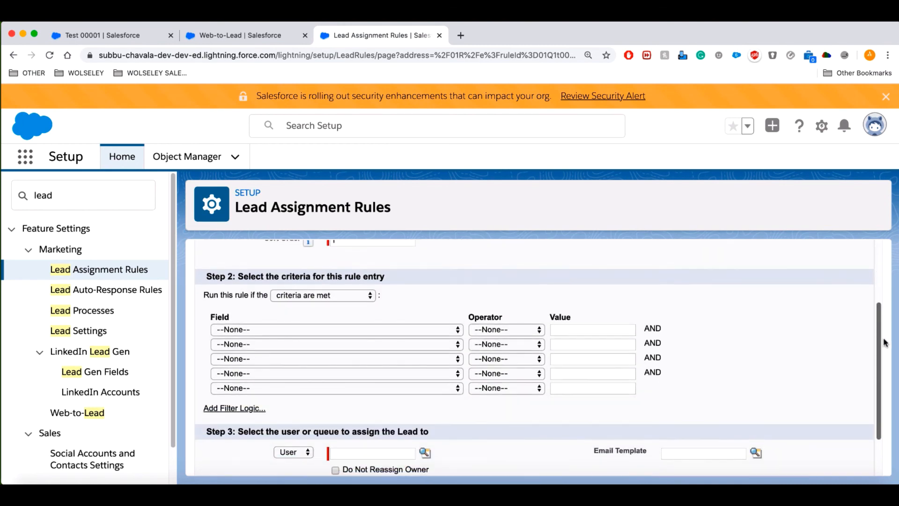
pyautogui.click(351, 330)
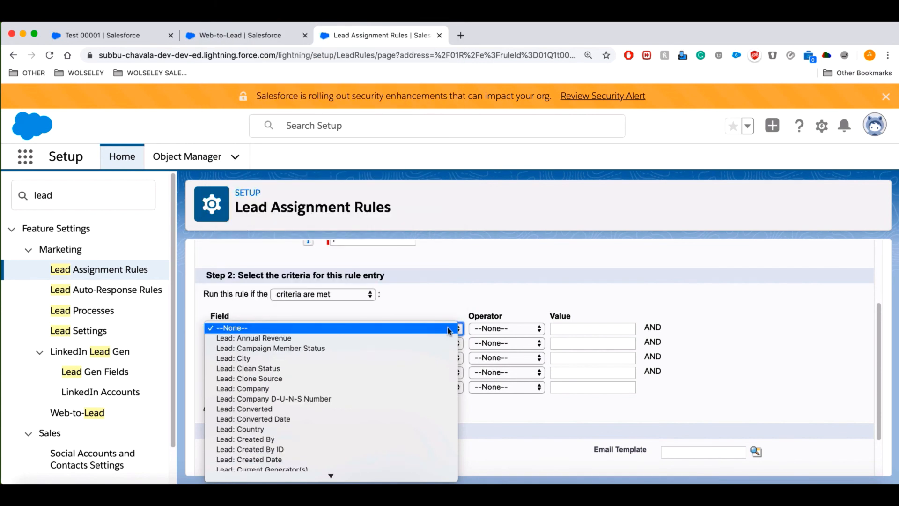
pyautogui.click(291, 420)
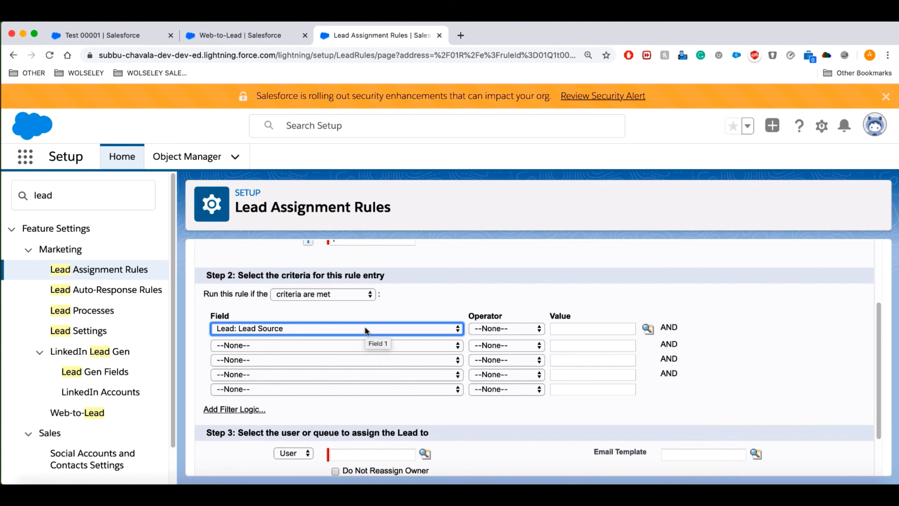
pyautogui.click(525, 330)
pyautogui.click(492, 393)
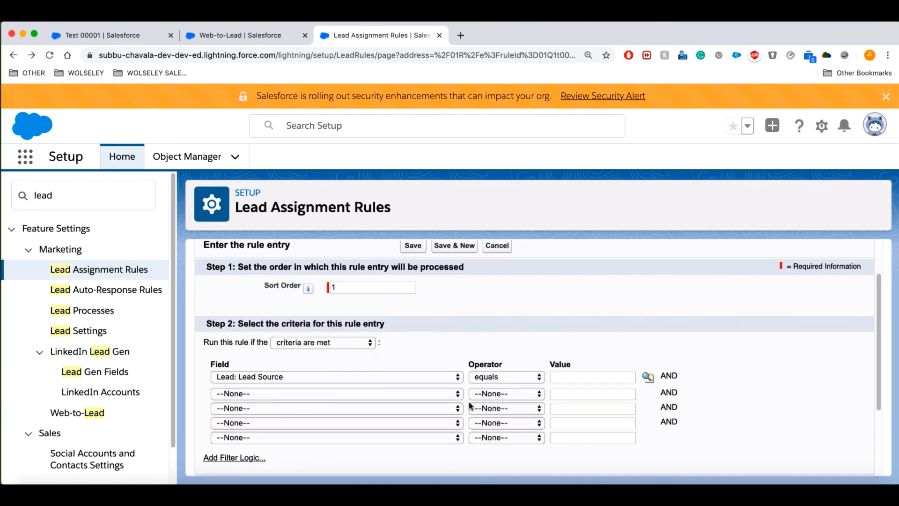
pyautogui.click(648, 379)
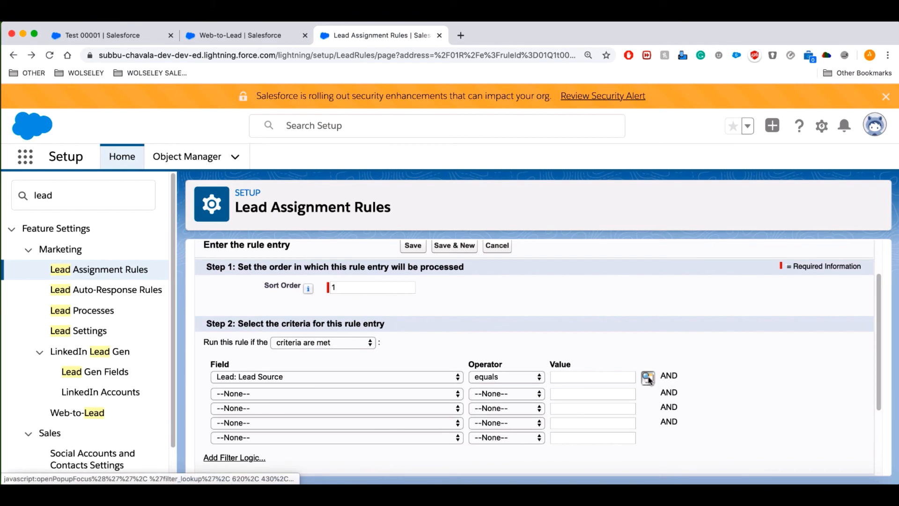
pyautogui.click(333, 153)
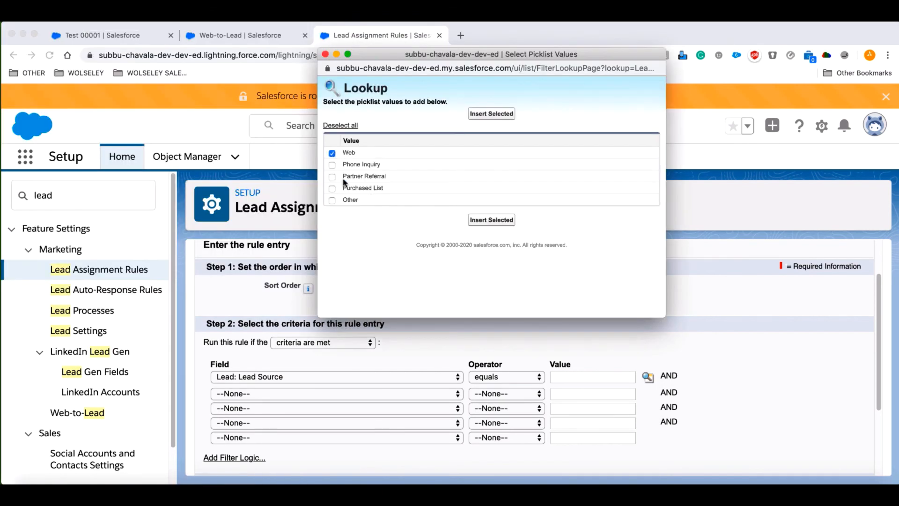
pyautogui.click(492, 220)
pyautogui.scroll(-3, 434, 406)
pyautogui.click(425, 396)
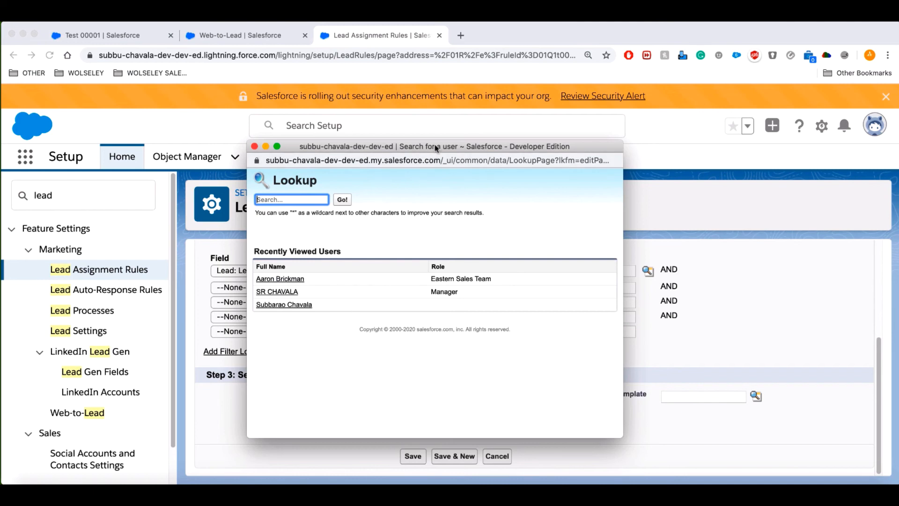
# Choose an assignee user, browse email templates without picking one, and save the entry.
pyautogui.moveTo(437, 150); pyautogui.dragTo(550, 163)
pyautogui.click(412, 292)
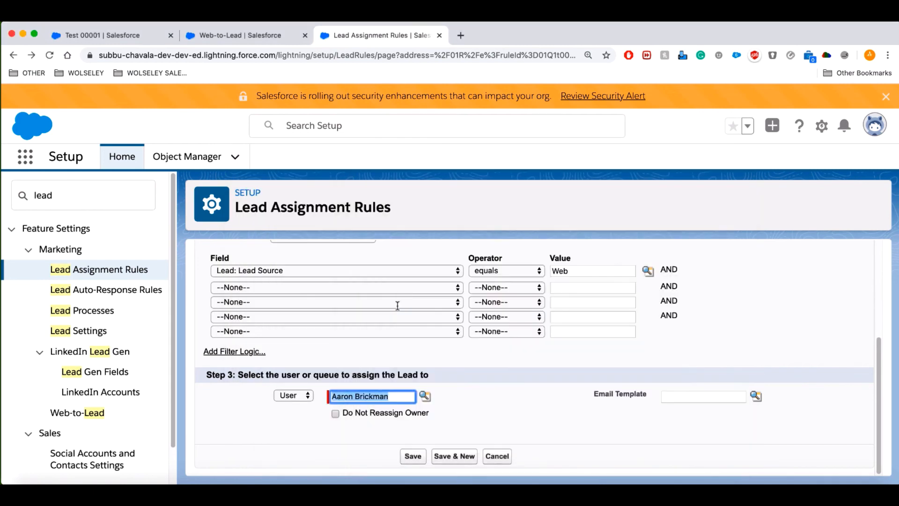
pyautogui.click(529, 404)
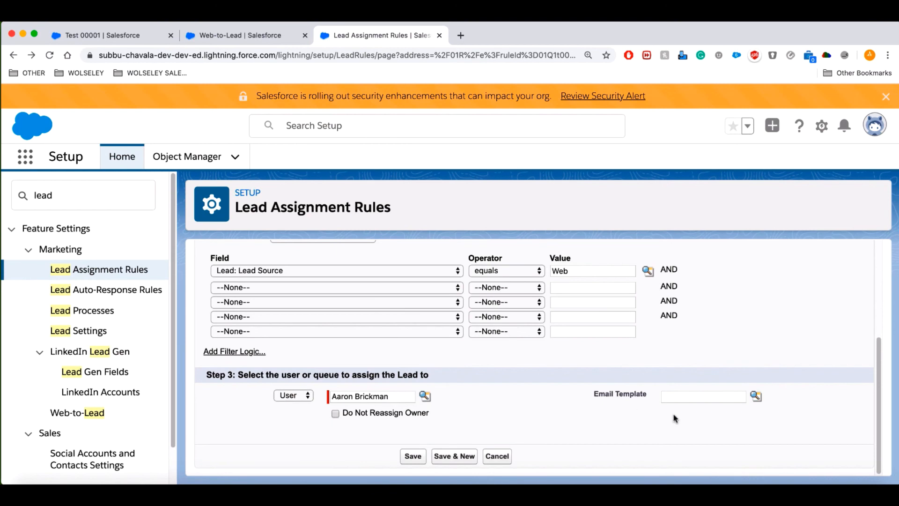
pyautogui.click(756, 396)
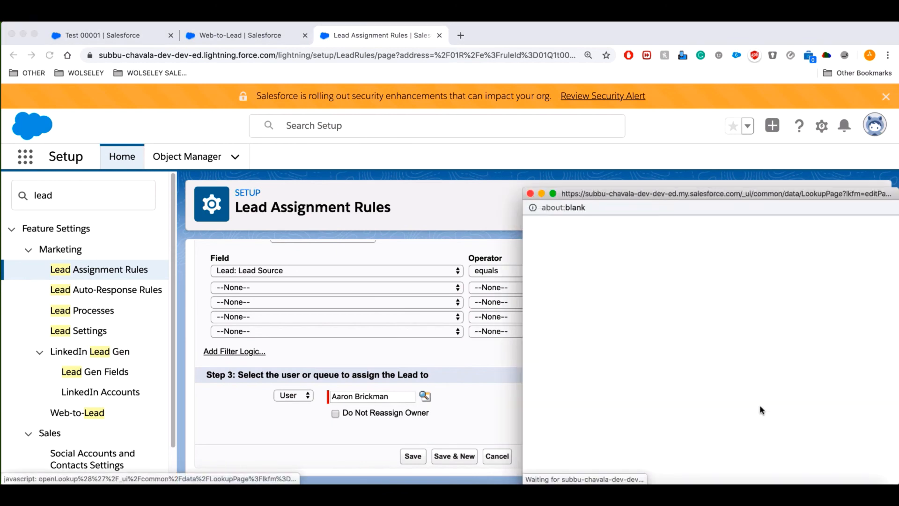
pyautogui.moveTo(719, 194); pyautogui.dragTo(643, 115)
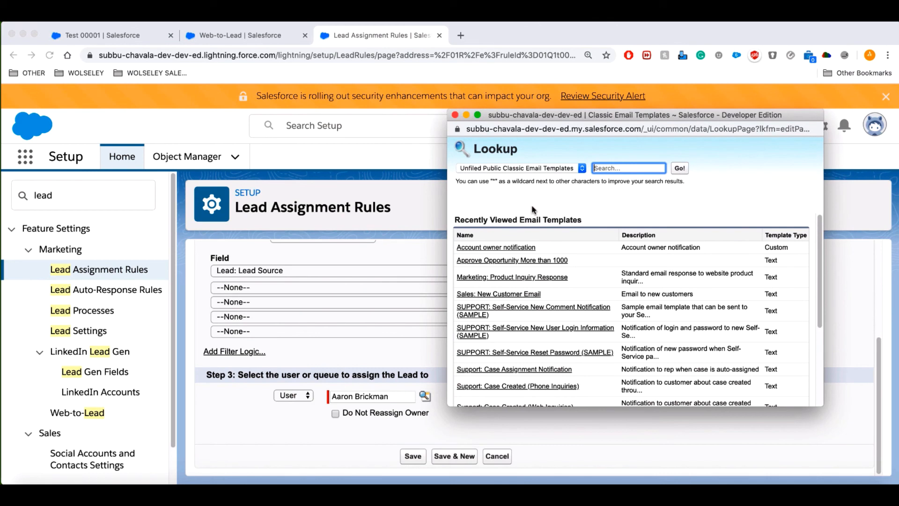
pyautogui.click(454, 114)
pyautogui.click(804, 406)
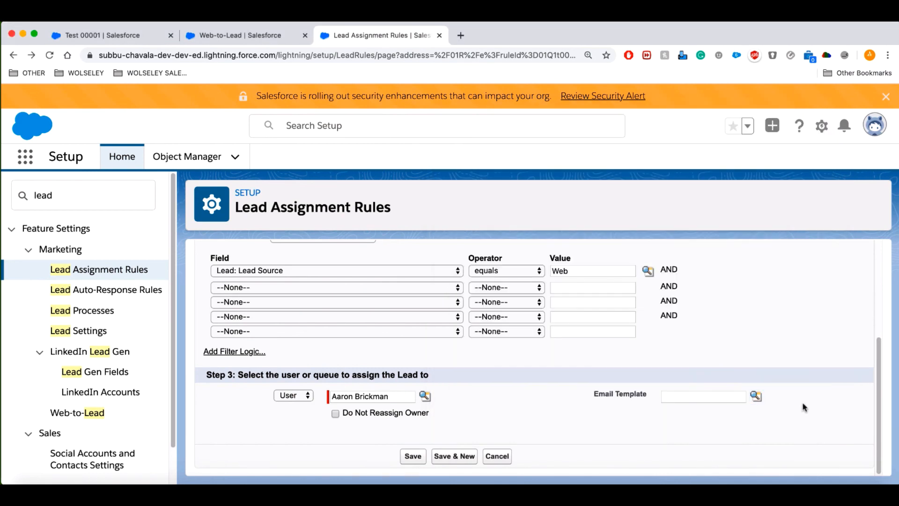
pyautogui.click(413, 457)
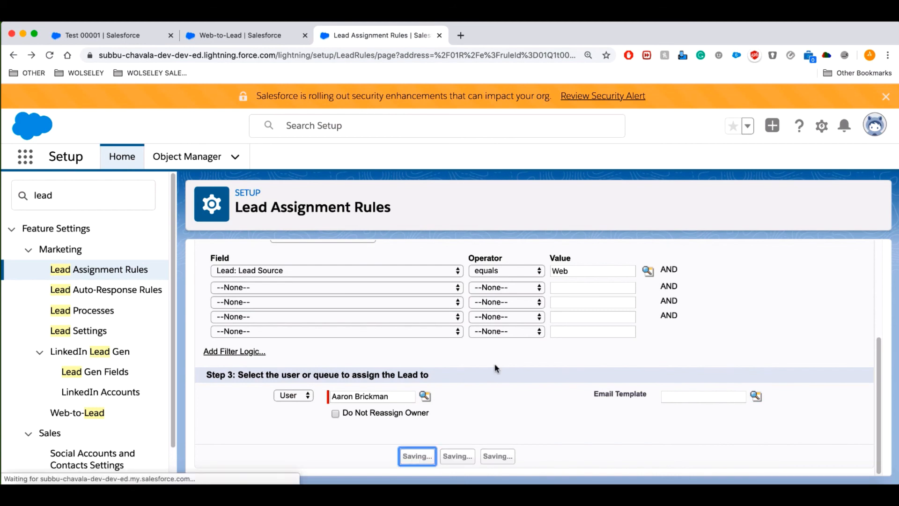
# After the permission error, assign a different user from the recently viewed users.
pyautogui.scroll(-5, 693, 386)
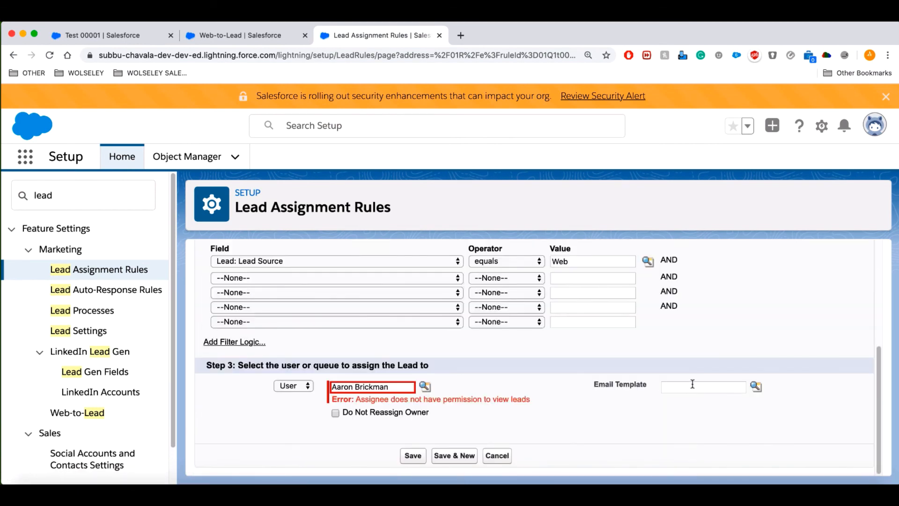
pyautogui.click(424, 386)
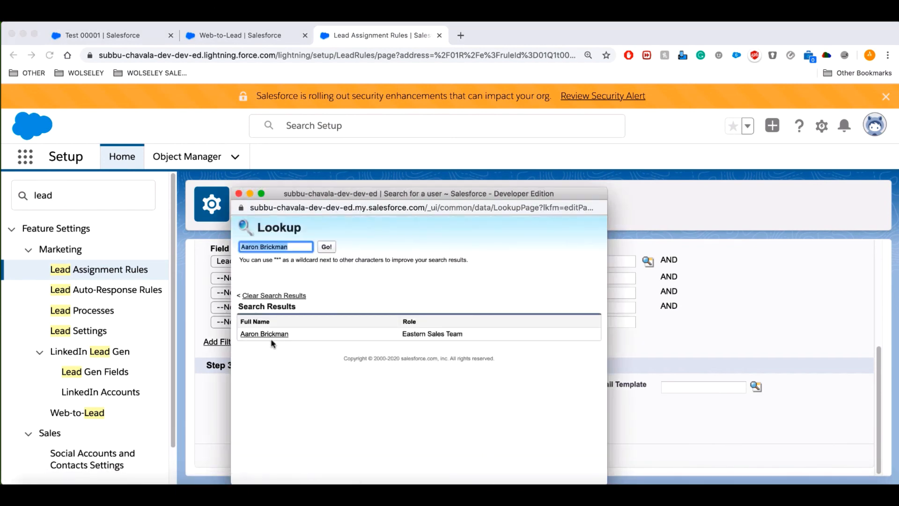
pyautogui.press('BackSpace')
pyautogui.click(327, 246)
pyautogui.click(263, 344)
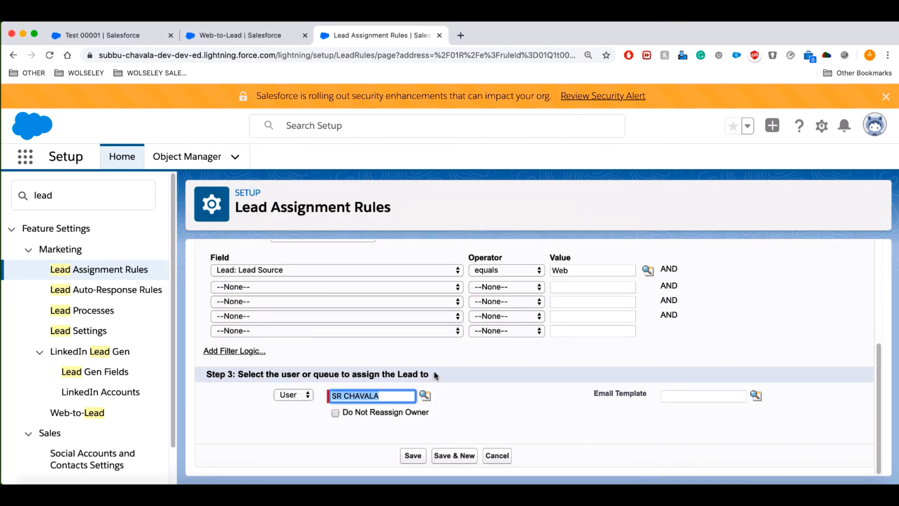
# Save the rule entry with the new assignee, then search Setup for 'que'.
pyautogui.click(412, 455)
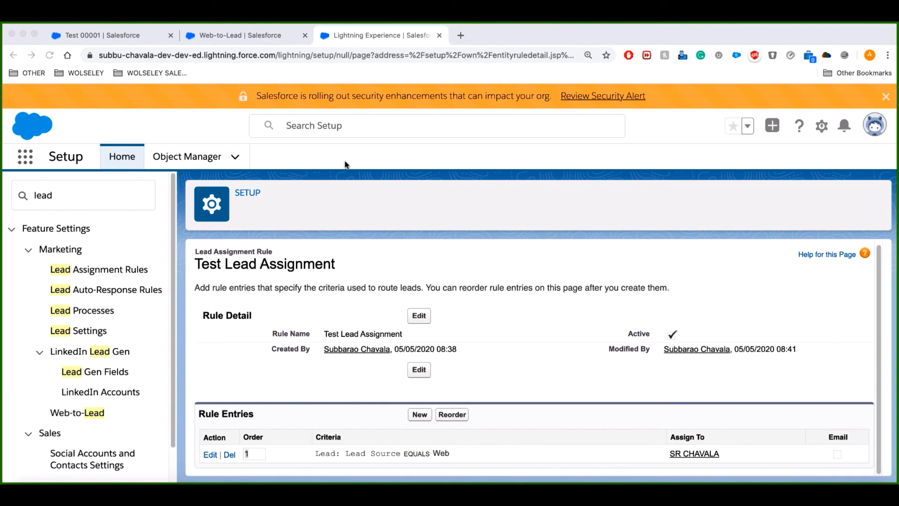
pyautogui.click(45, 195)
pyautogui.write('que')
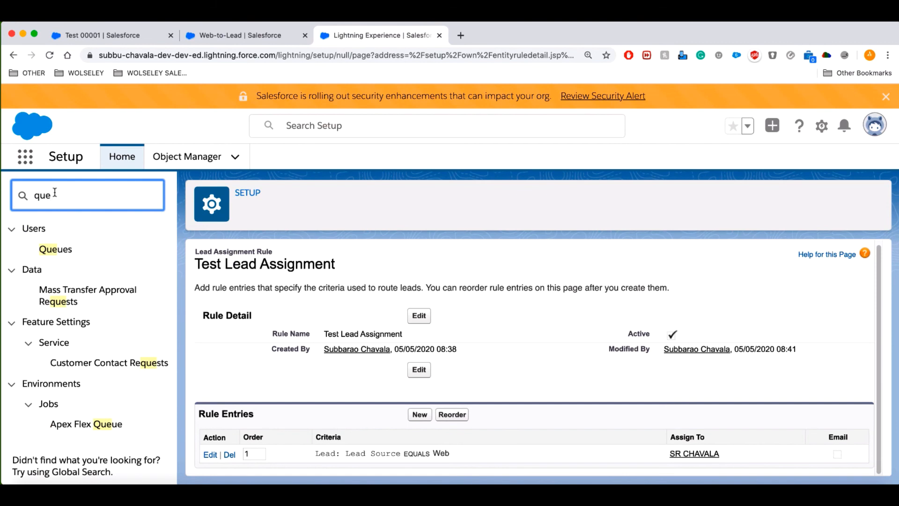
# Start a new queue labelled 'Unread Leads'.
pyautogui.click(56, 249)
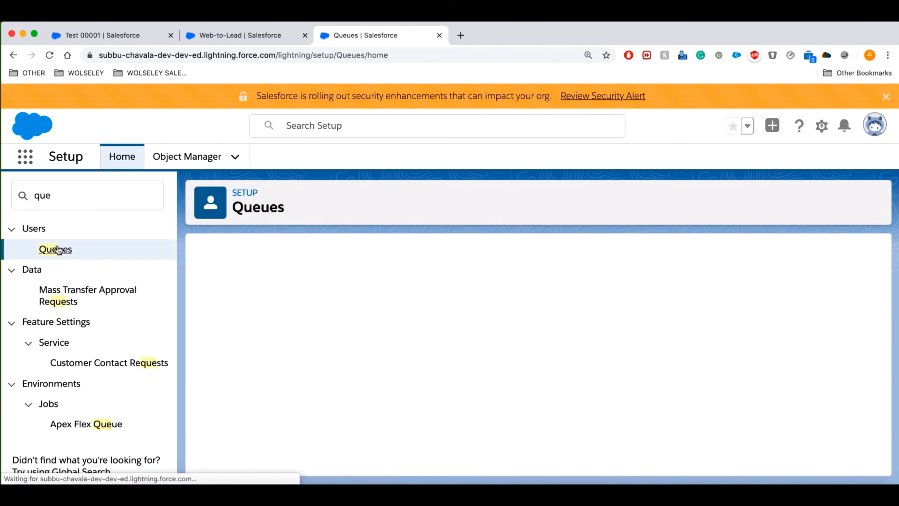
pyautogui.click(539, 361)
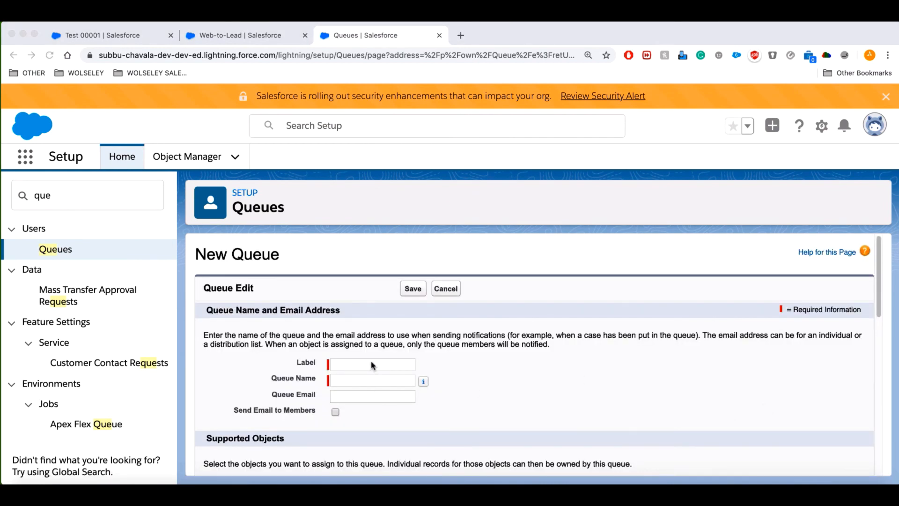
pyautogui.click(373, 365)
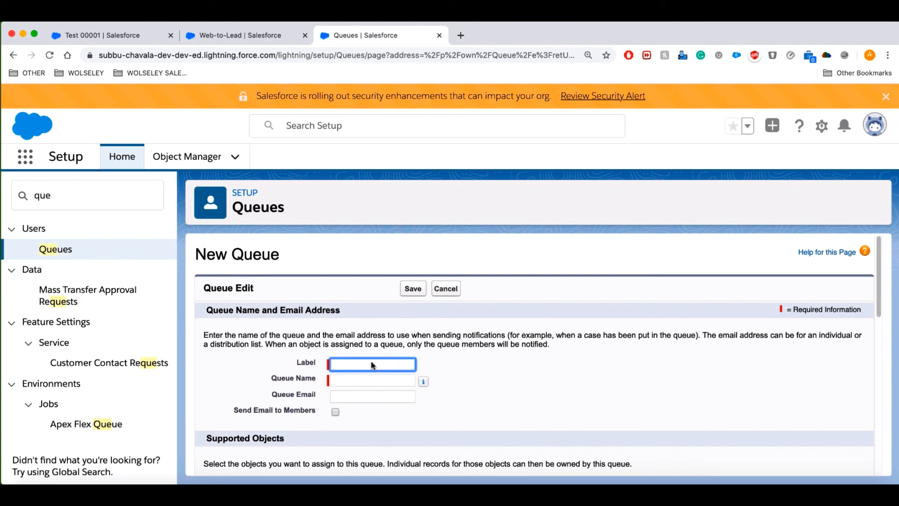
pyautogui.write('Unread Leads')
pyautogui.press('Tab')
pyautogui.scroll(-5, 659, 402)
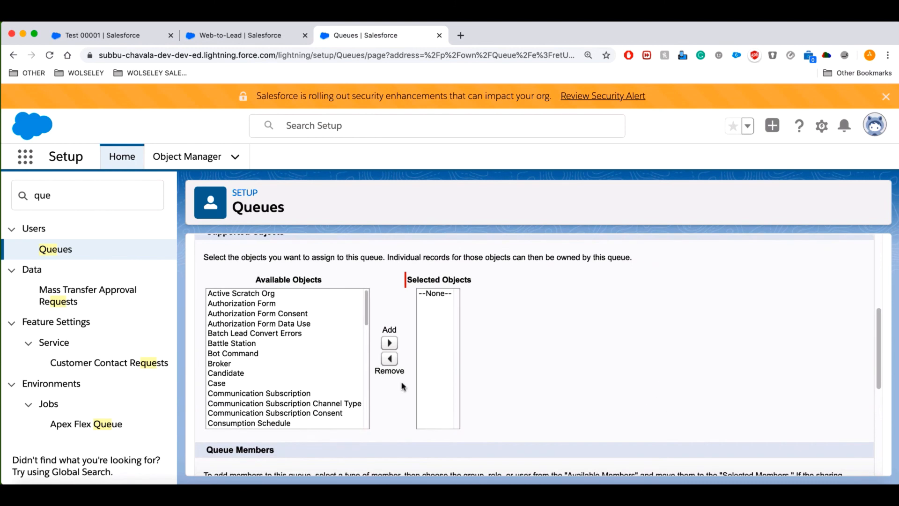
# Make Lead a supported object, keep one user as member, and save the queue.
pyautogui.click(247, 333)
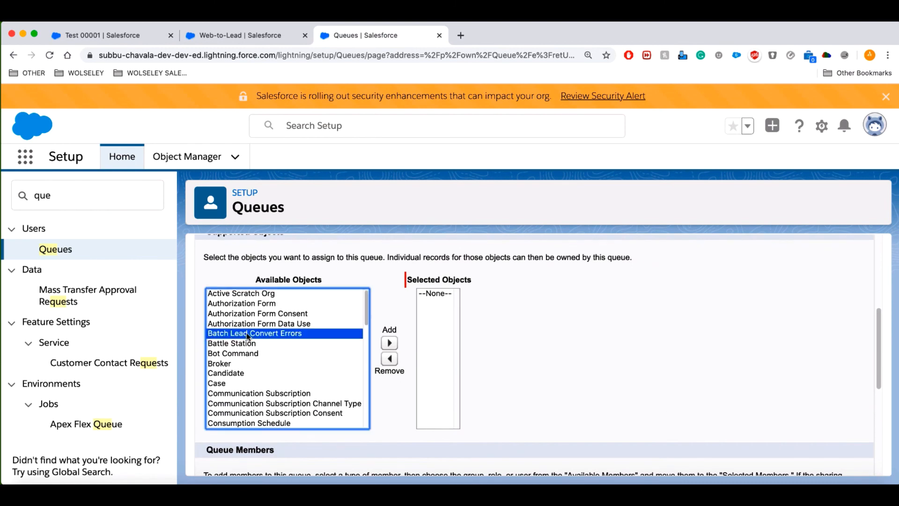
pyautogui.press('l')
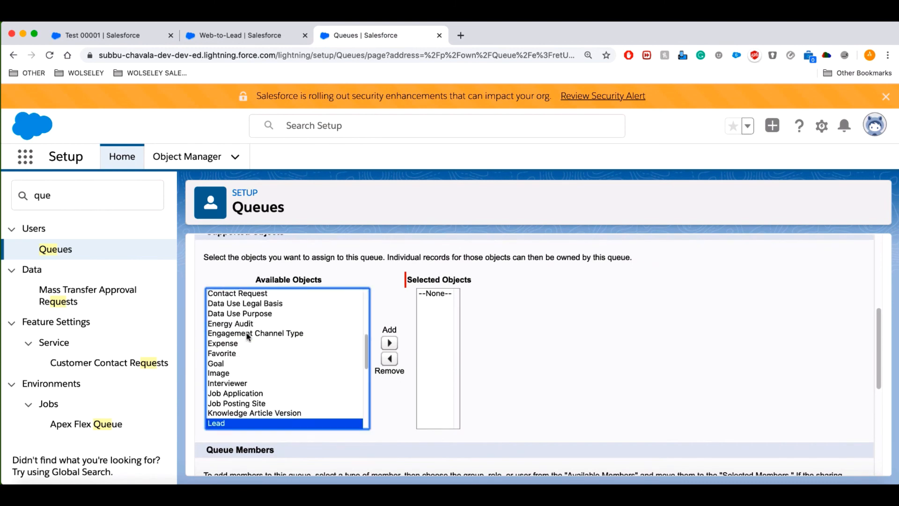
pyautogui.click(389, 344)
pyautogui.scroll(-3, 550, 382)
pyautogui.scroll(-3, 615, 402)
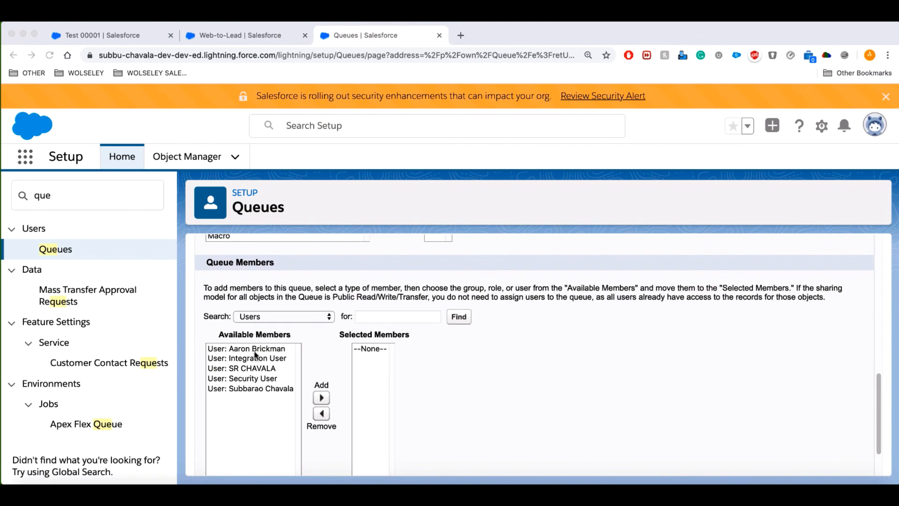
pyautogui.moveTo(233, 368); pyautogui.dragTo(232, 370)
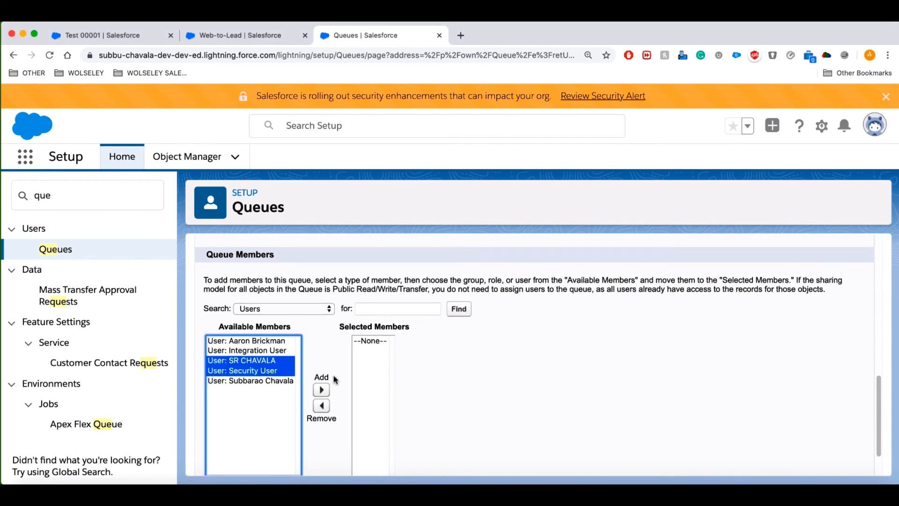
pyautogui.click(322, 389)
pyautogui.click(392, 351)
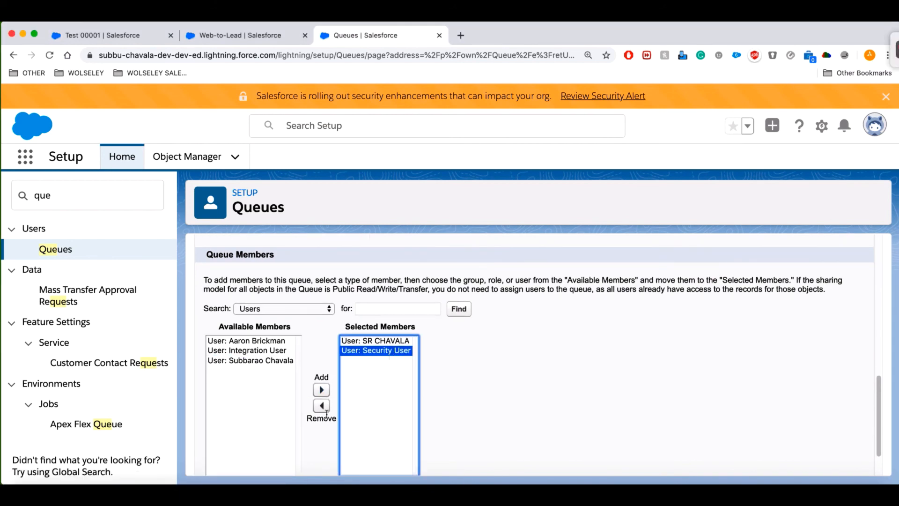
pyautogui.click(321, 405)
pyautogui.scroll(-2, 477, 427)
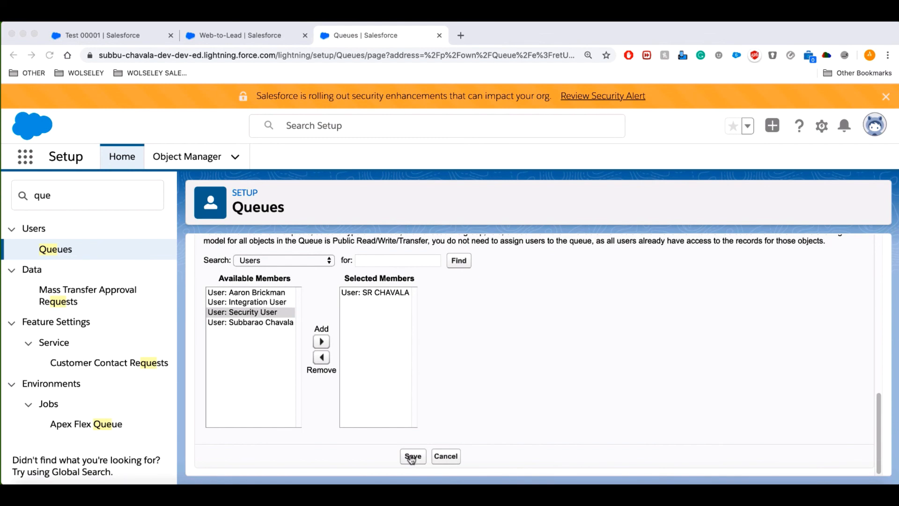
pyautogui.click(412, 458)
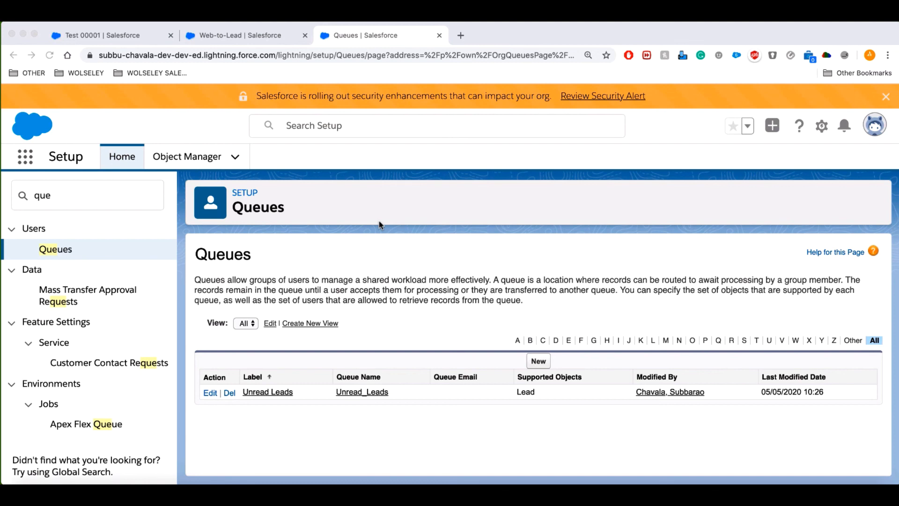
# Bring the Test 00001 quote record tab to the front.
pyautogui.click(140, 39)
# Reassign the Farmers Coop. of Florida lead to a new owner, then go back to the Queues page.
pyautogui.click(256, 139)
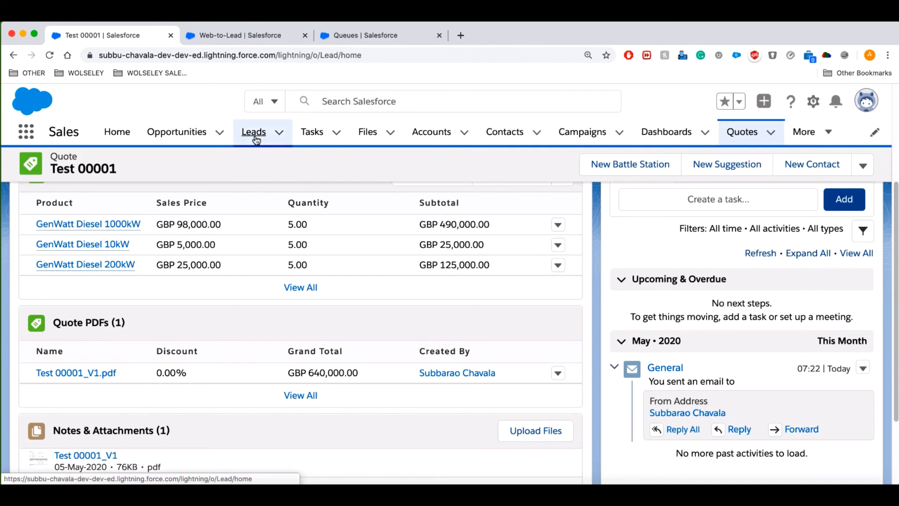
pyautogui.click(95, 266)
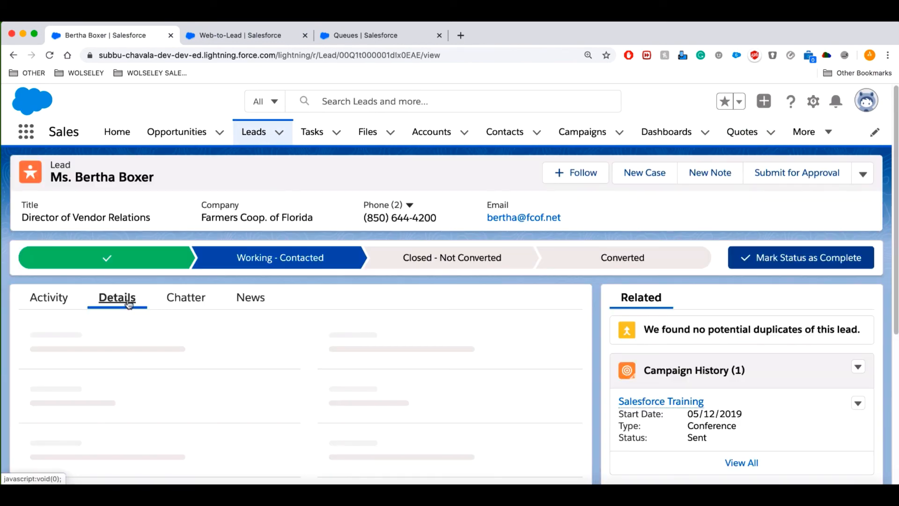
pyautogui.click(278, 326)
pyautogui.click(450, 209)
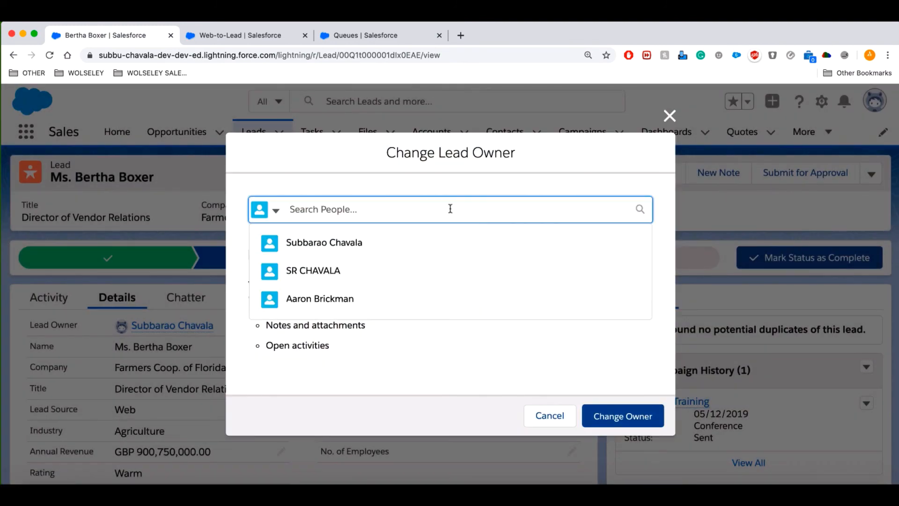
pyautogui.click(351, 269)
pyautogui.click(609, 417)
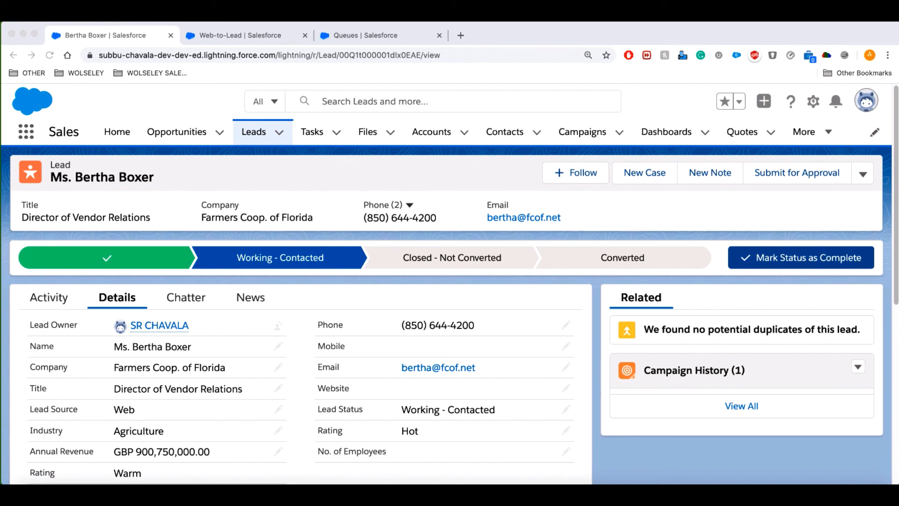
pyautogui.click(377, 37)
# Find the lead auto-response rules settings by searching Setup for 'auto'.
pyautogui.click(94, 193)
pyautogui.moveTo(93, 193); pyautogui.dragTo(5, 192)
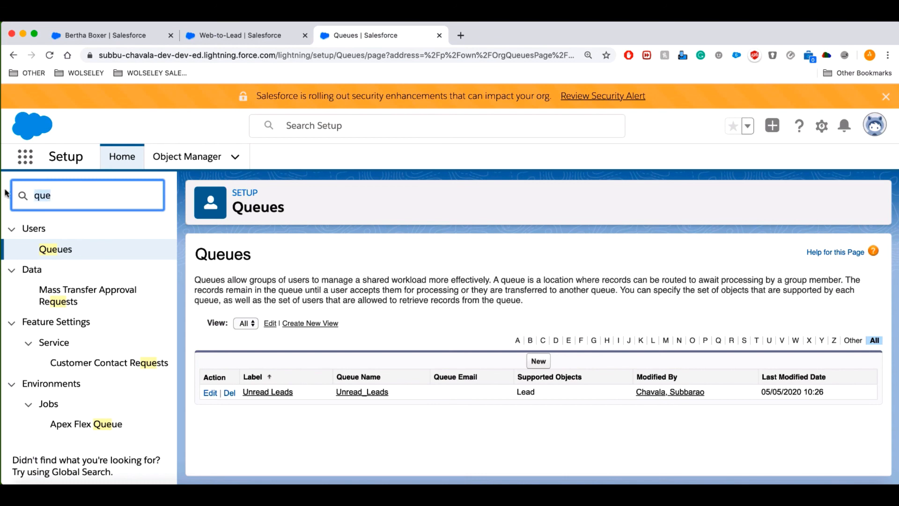
pyautogui.write('auto')
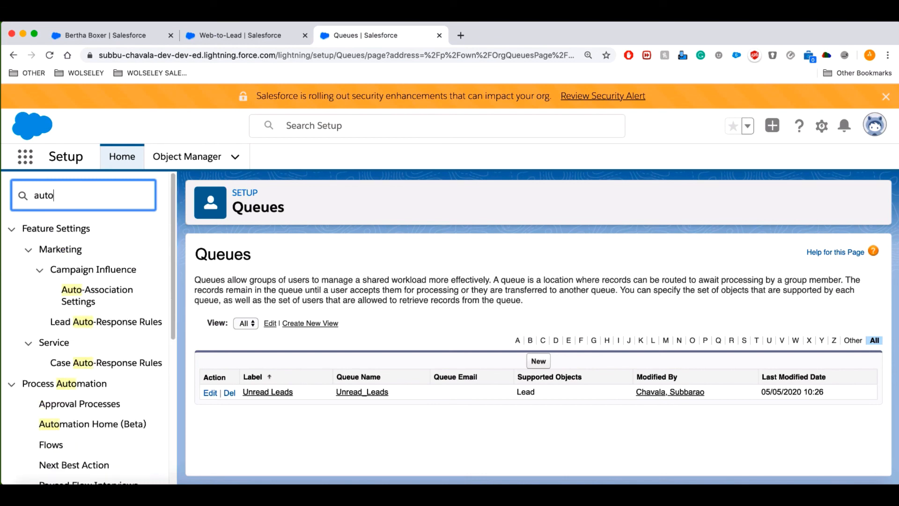
pyautogui.click(87, 325)
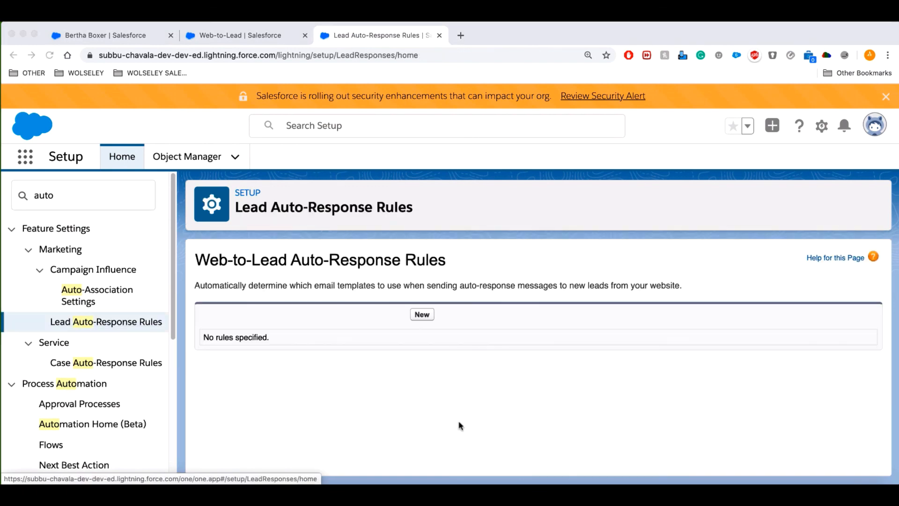
# Create and save an active rule named 'Web to Lead Response', then open its details.
pyautogui.click(425, 315)
pyautogui.click(424, 316)
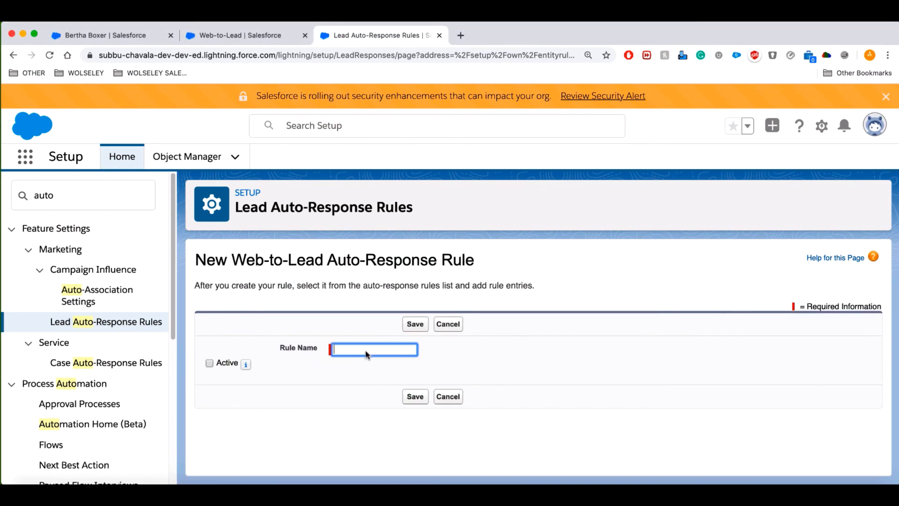
pyautogui.write('Web to Lead Response')
pyautogui.click(210, 368)
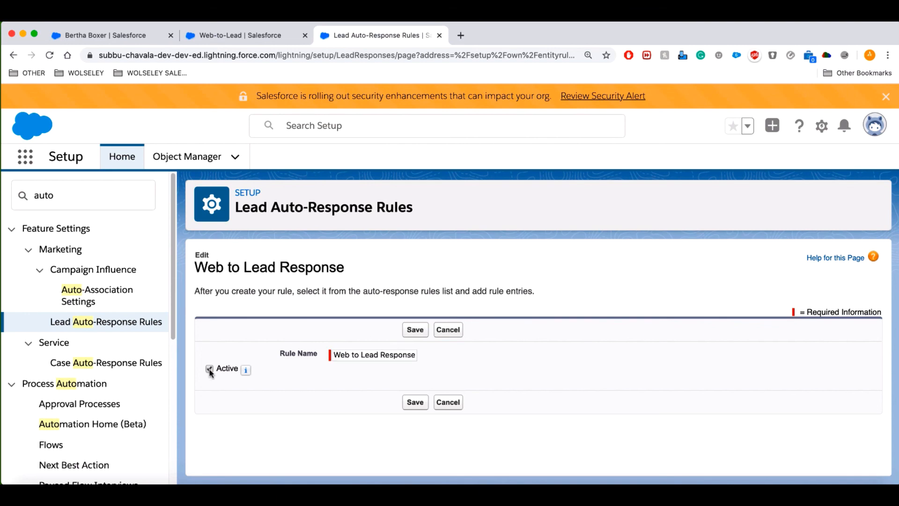
pyautogui.click(408, 404)
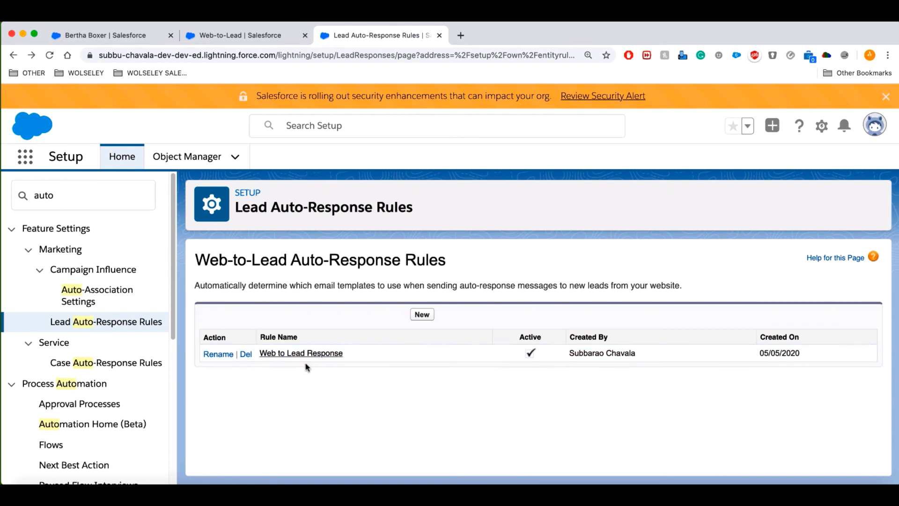
pyautogui.click(310, 355)
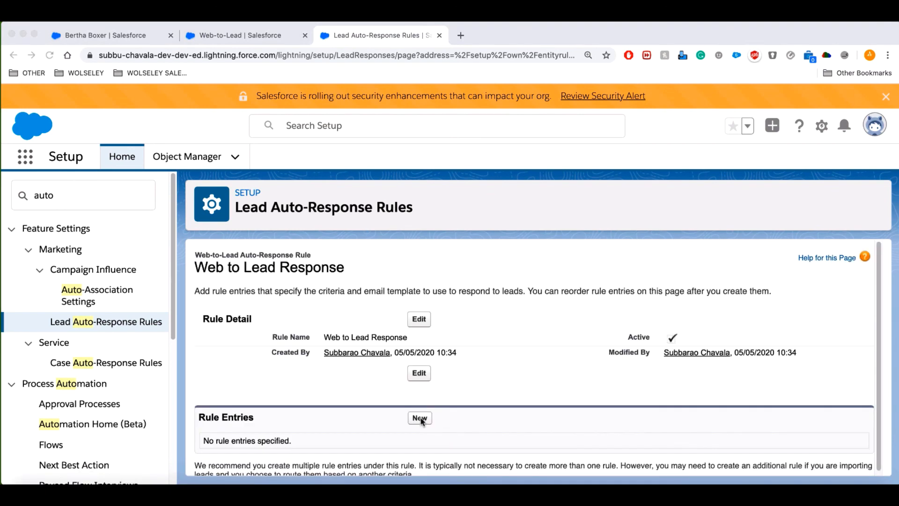
pyautogui.click(421, 420)
# Start a new rule entry with sort order 1.
pyautogui.click(421, 420)
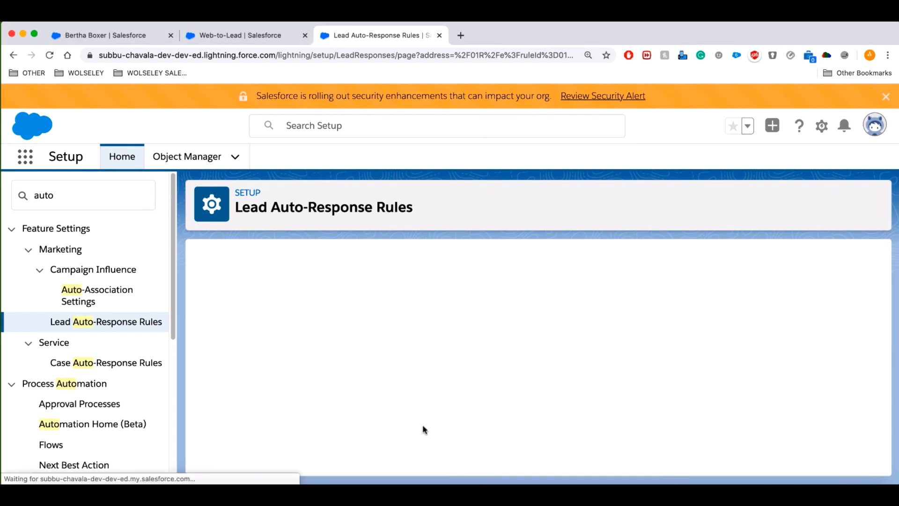
pyautogui.click(341, 342)
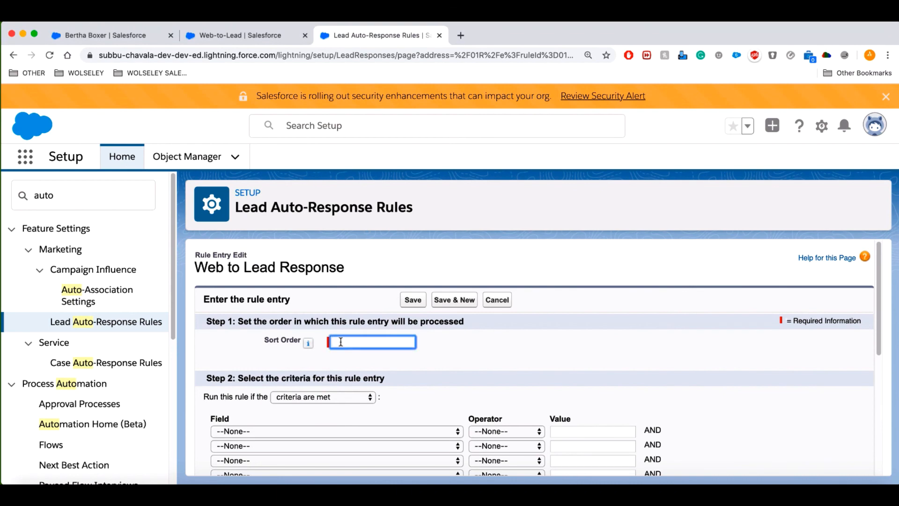
pyautogui.write('1')
pyautogui.click(634, 351)
# Set the entry's criterion to Lead: City equals London.
pyautogui.scroll(-1, 515, 375)
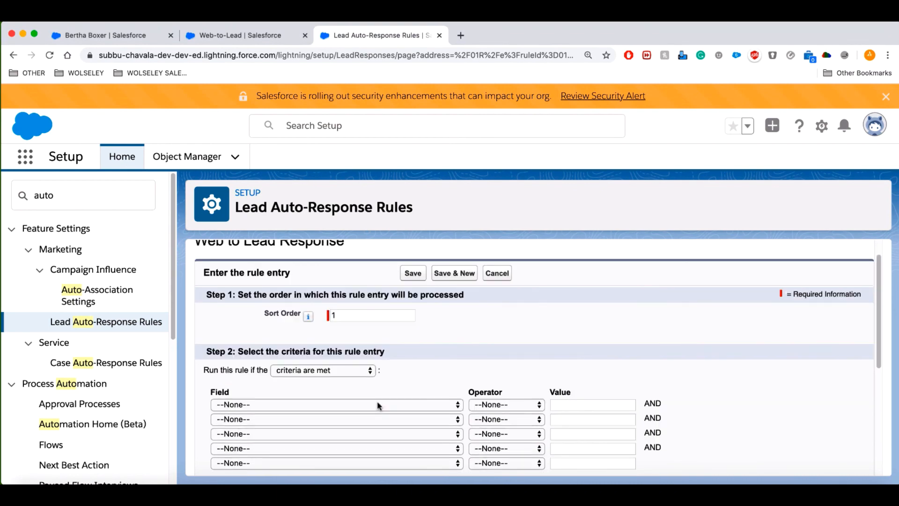
pyautogui.click(378, 404)
pyautogui.click(399, 434)
pyautogui.click(497, 405)
pyautogui.click(495, 414)
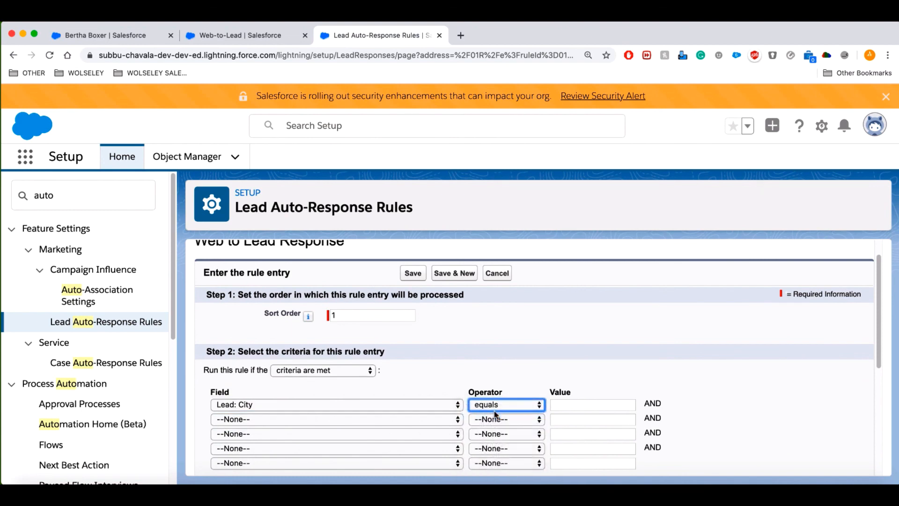
pyautogui.click(592, 405)
pyautogui.write('London')
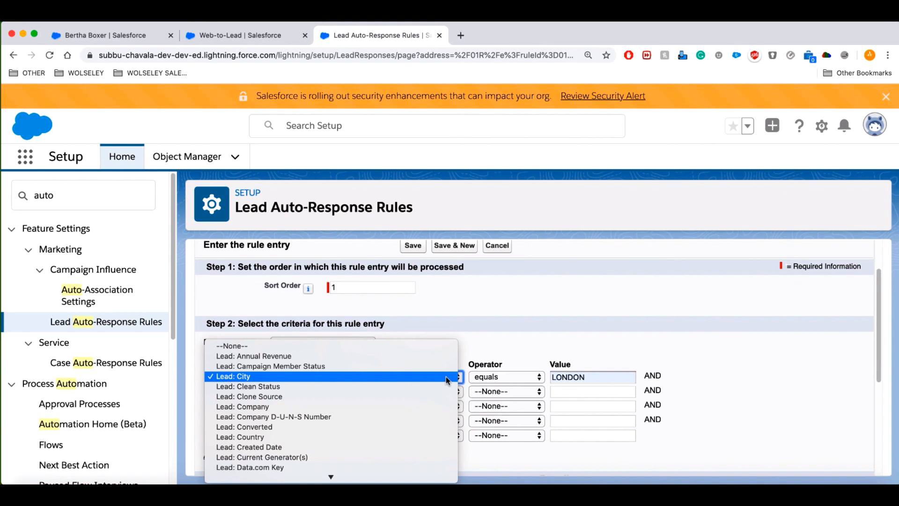
pyautogui.click(491, 338)
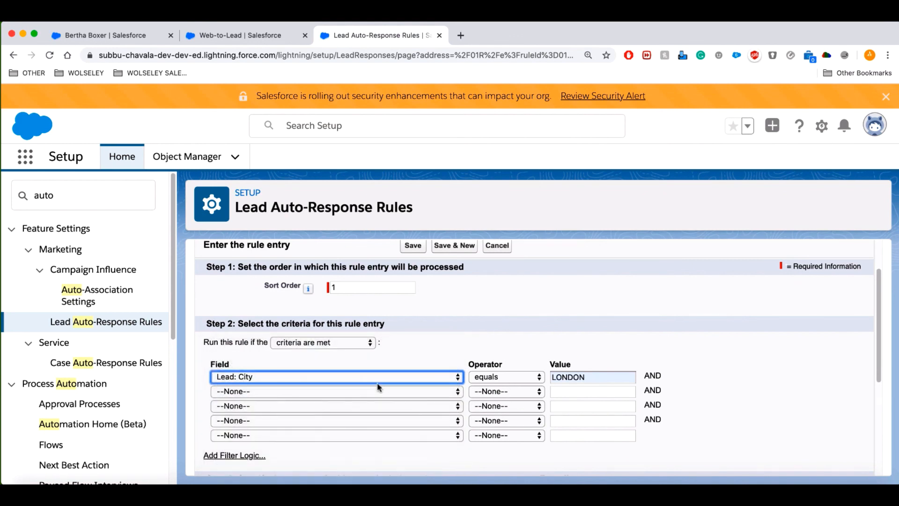
pyautogui.click(767, 375)
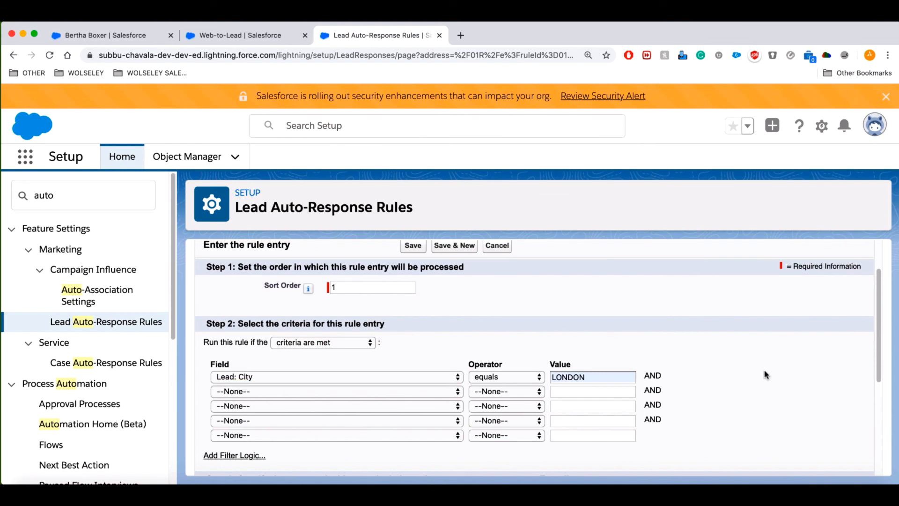
# Fill in the sender's name and email address, then open the email template lookup.
pyautogui.scroll(-3, 609, 403)
pyautogui.click(378, 353)
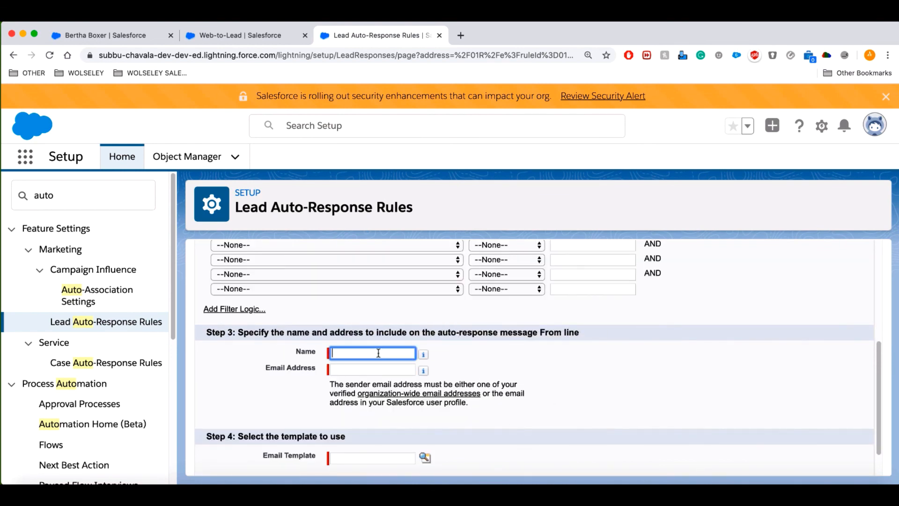
pyautogui.click(346, 369)
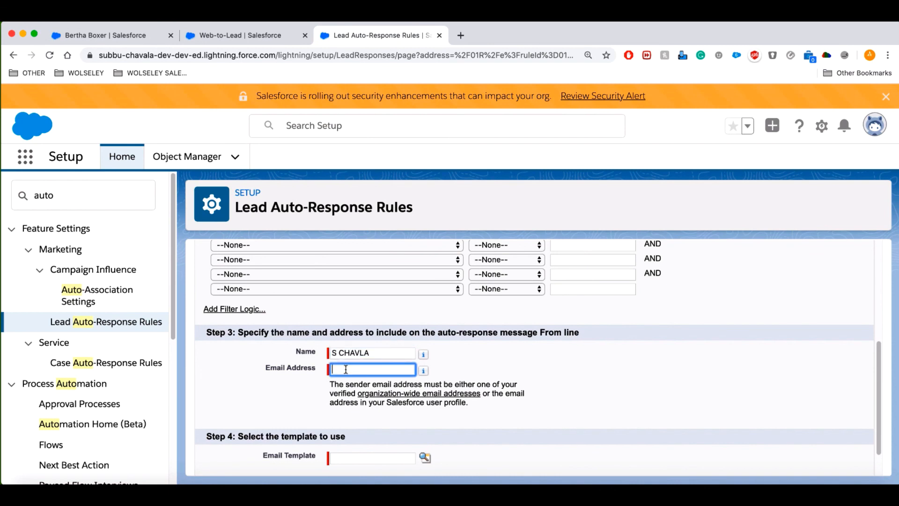
pyautogui.scroll(-1, 554, 451)
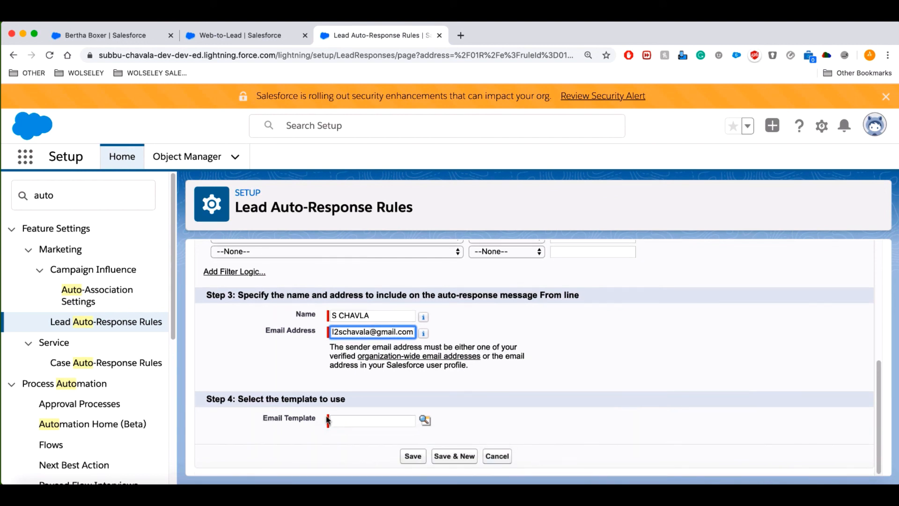
pyautogui.click(425, 437)
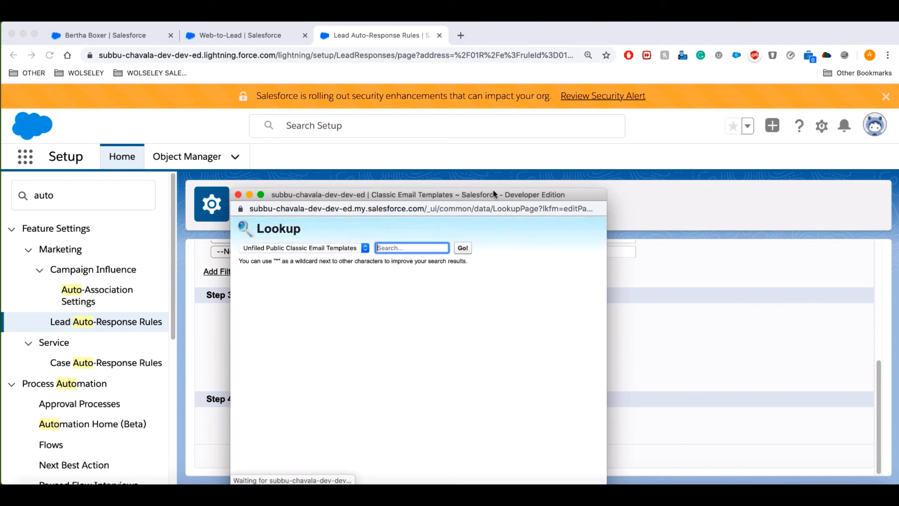
# Search templates for 'new lead', choose Sales: New Customer Email, and save the entry.
pyautogui.click(527, 186)
pyautogui.write('new lead')
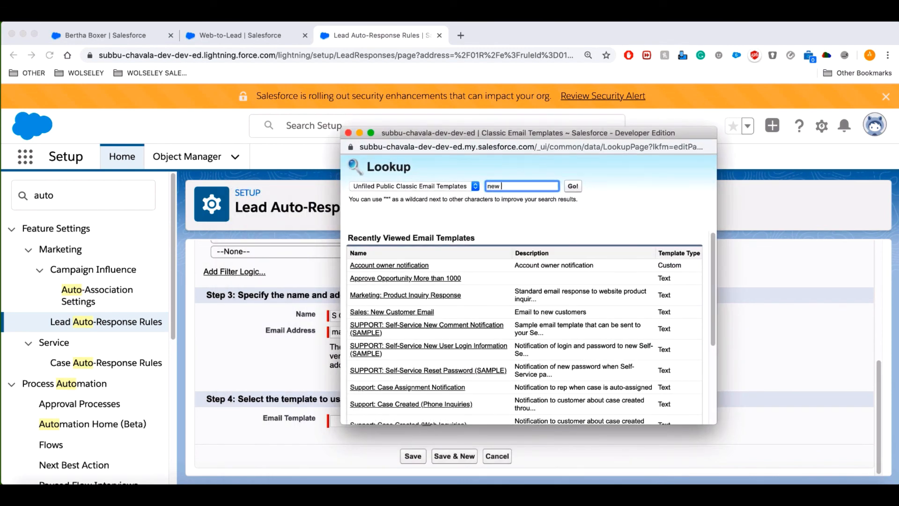
pyautogui.click(575, 187)
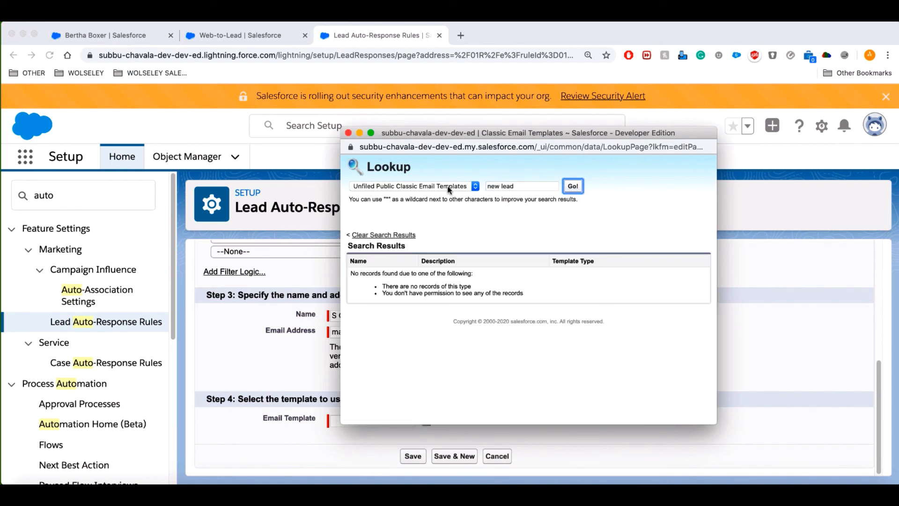
pyautogui.click(470, 187)
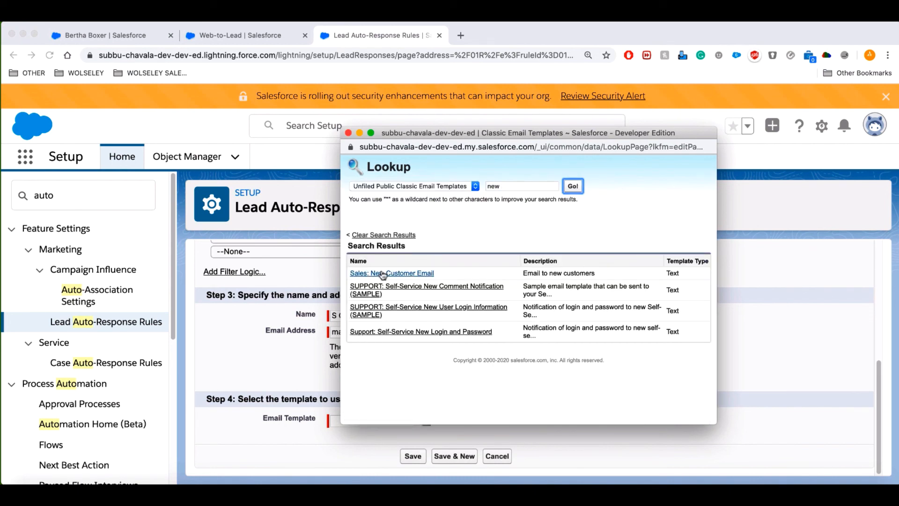
pyautogui.click(383, 276)
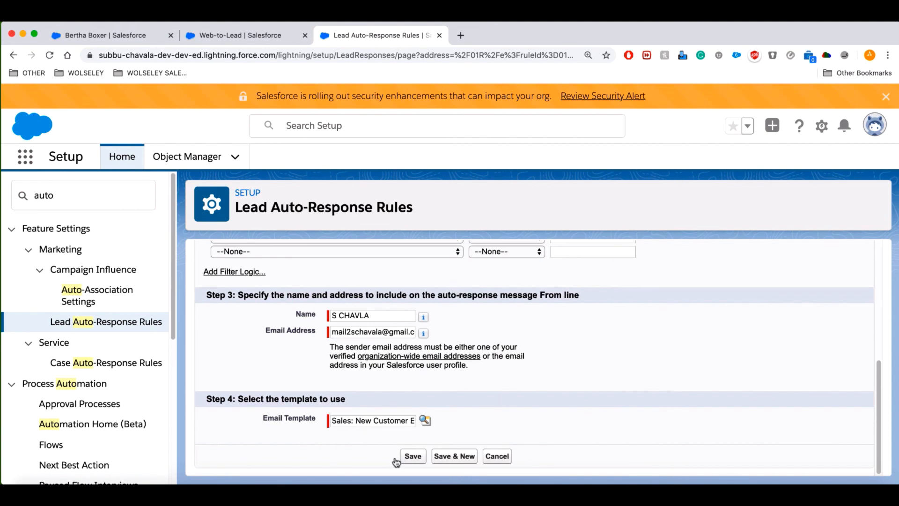
pyautogui.click(412, 456)
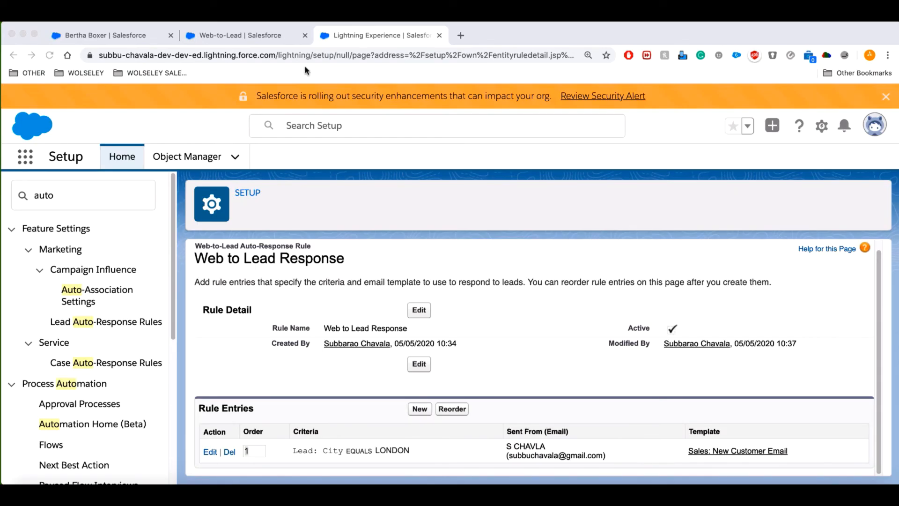
# Go from the lead record tab to the Sales app's Campaigns list.
pyautogui.click(112, 38)
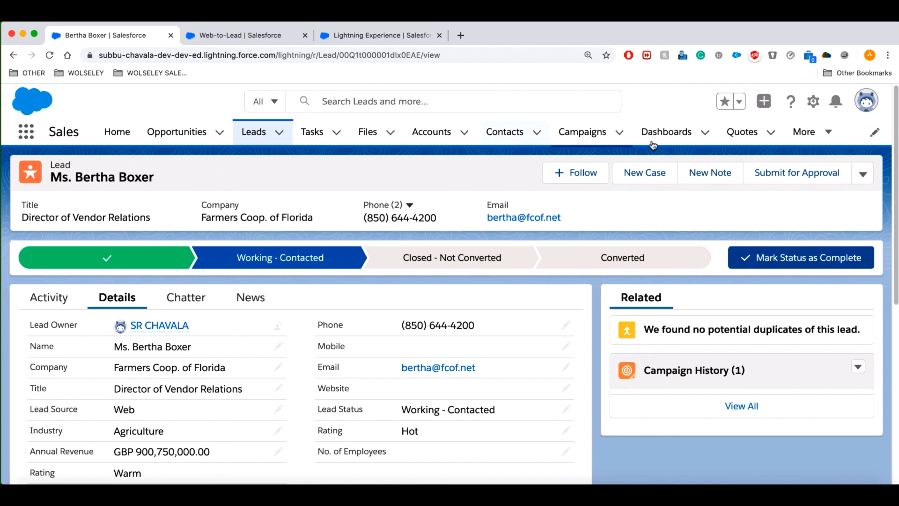
pyautogui.click(582, 137)
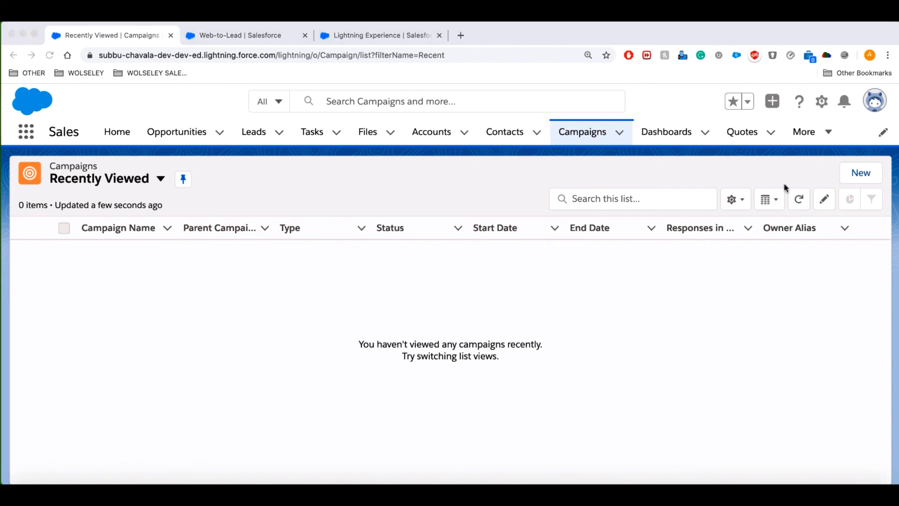
# Create and save an active campaign named 'Rover Campaign'.
pyautogui.click(858, 172)
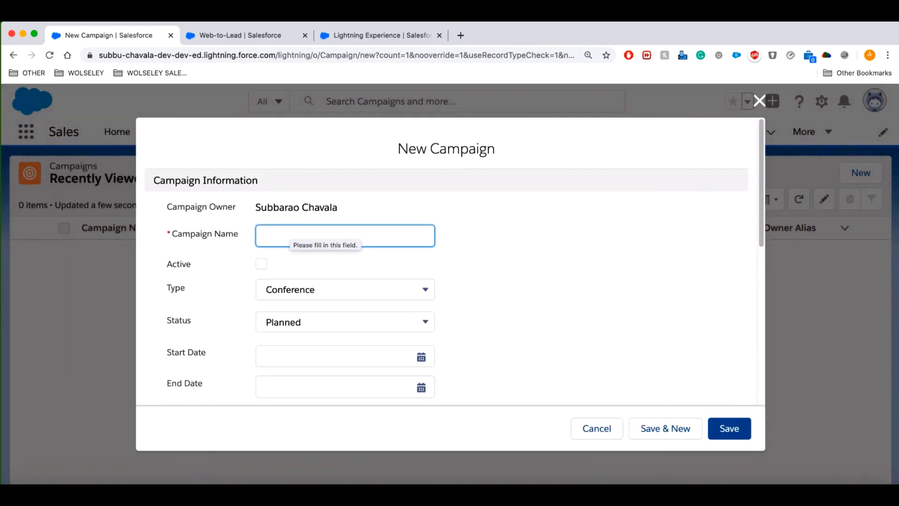
pyautogui.write('Rovee')
pyautogui.press('BackSpace')
pyautogui.write('r C')
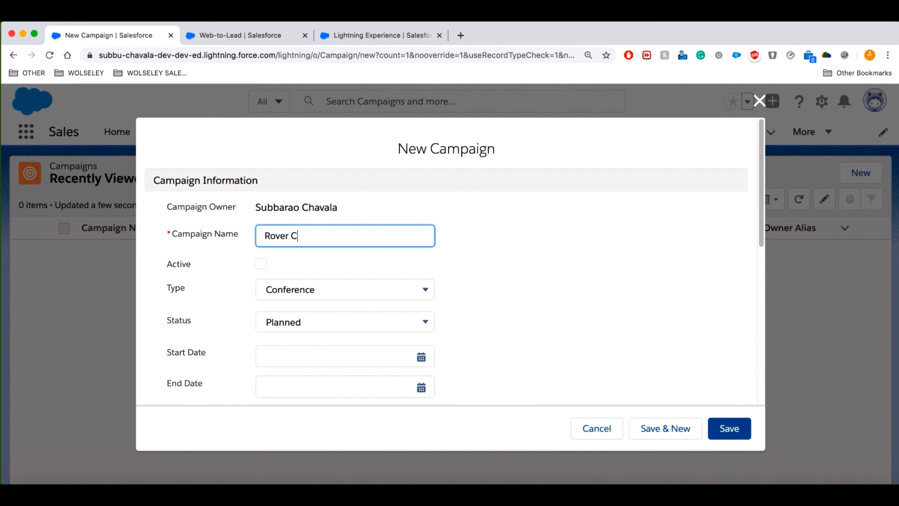
pyautogui.write('ampaign')
pyautogui.click(262, 263)
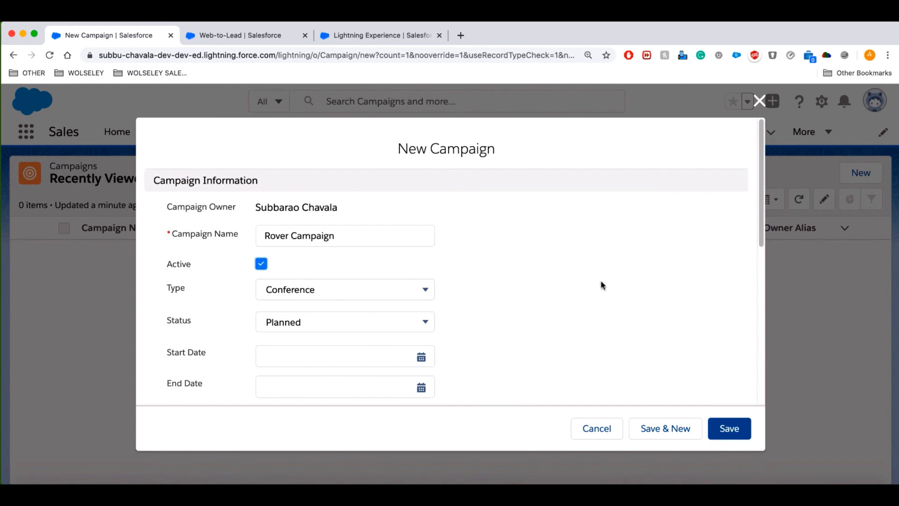
pyautogui.click(729, 428)
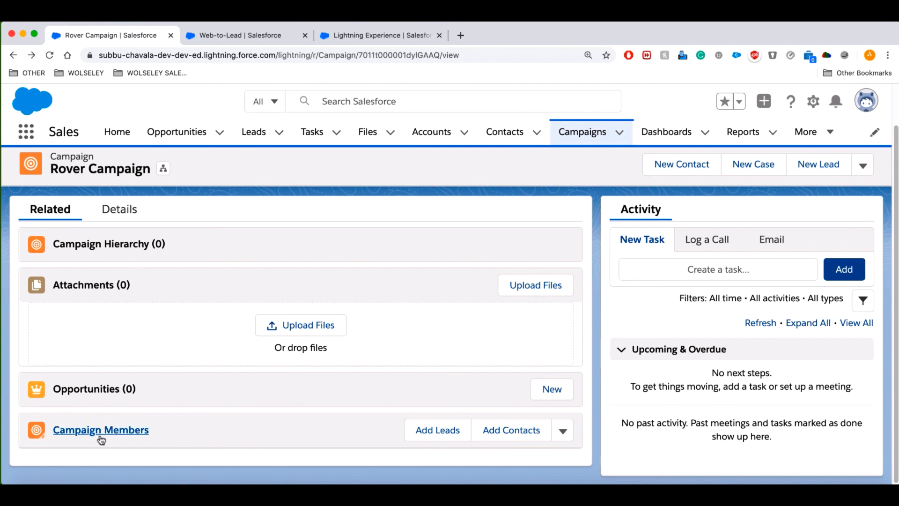
# In the campaign's import wizard, choose Leads, Add new records, and CSV as the source.
pyautogui.click(563, 434)
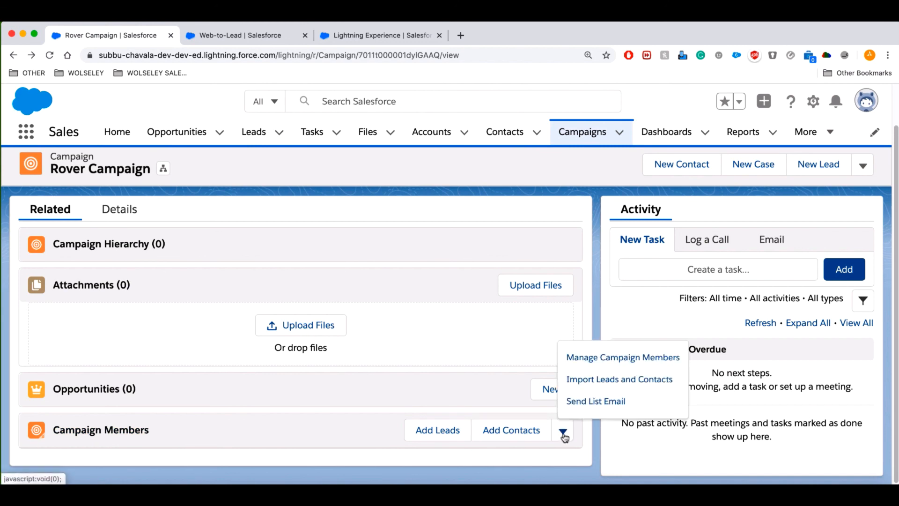
pyautogui.click(635, 383)
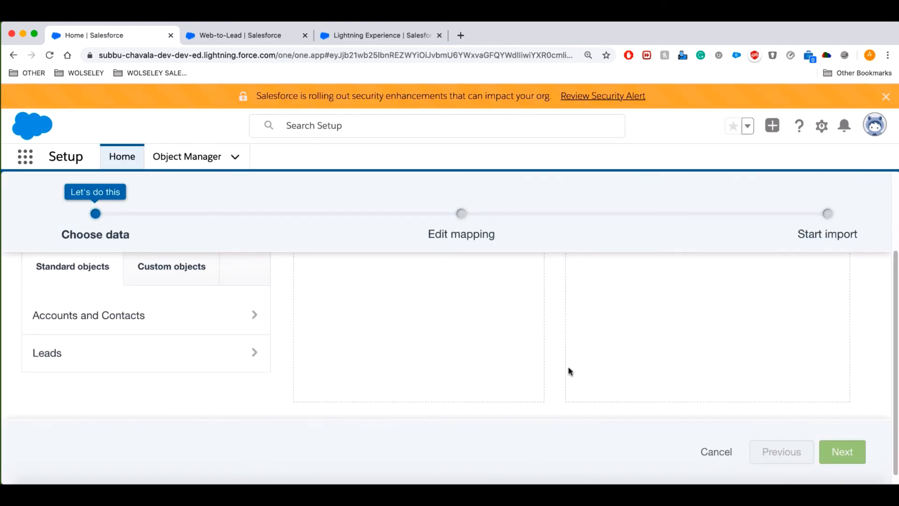
pyautogui.click(122, 360)
pyautogui.scroll(-2, 478, 305)
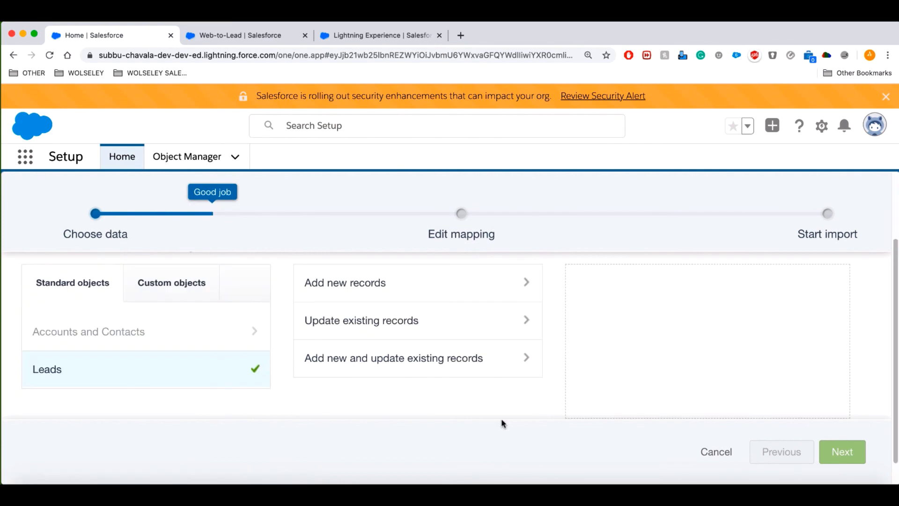
pyautogui.click(359, 290)
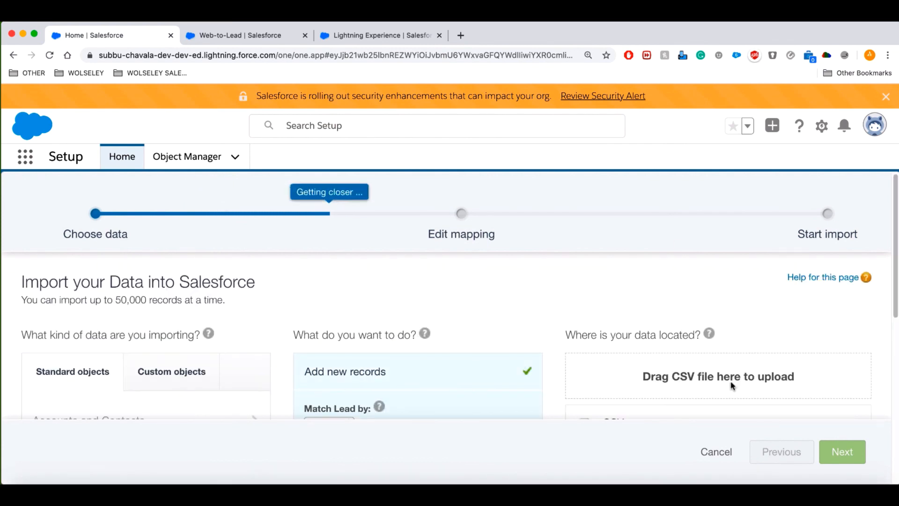
pyautogui.scroll(-3, 733, 386)
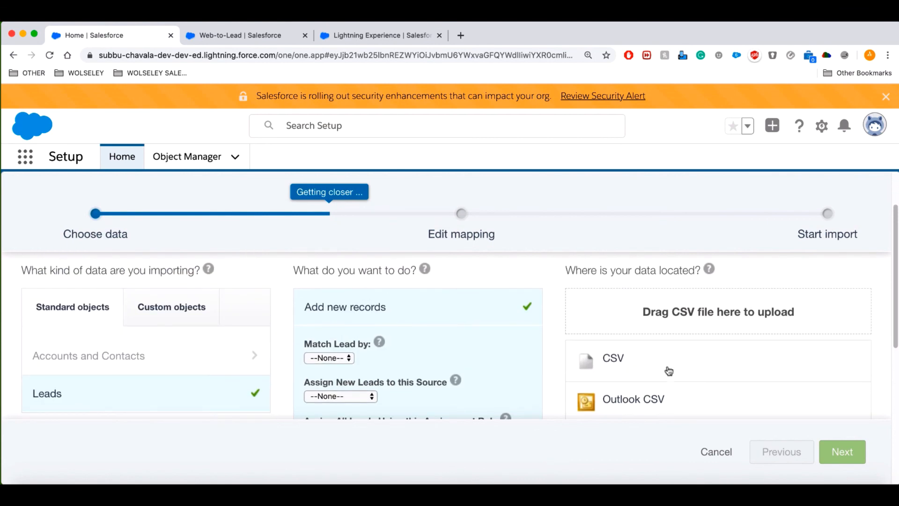
pyautogui.click(757, 346)
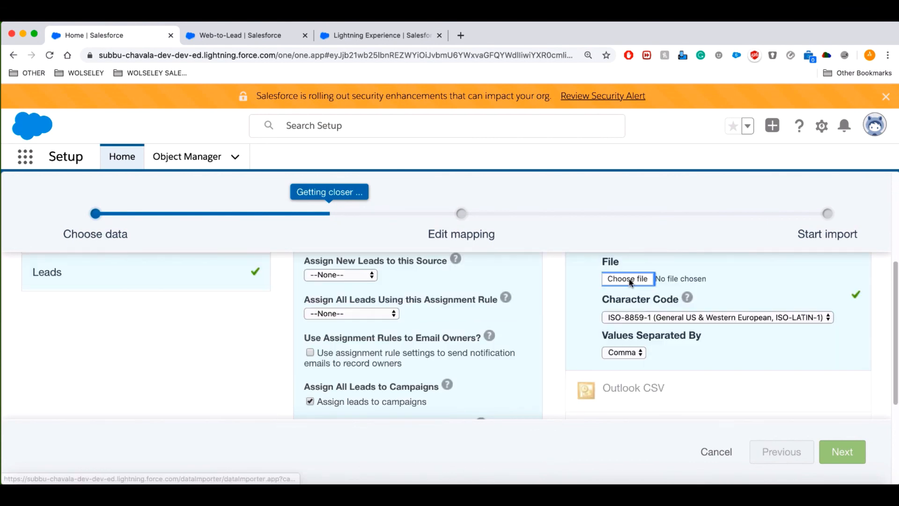
# Cancel the CSV file selection and return to the Rover Campaign record.
pyautogui.click(631, 280)
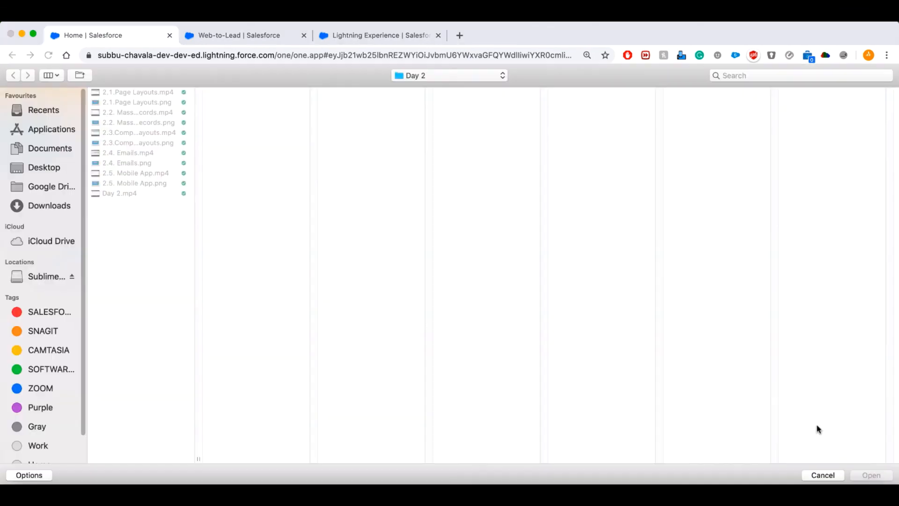
pyautogui.click(833, 476)
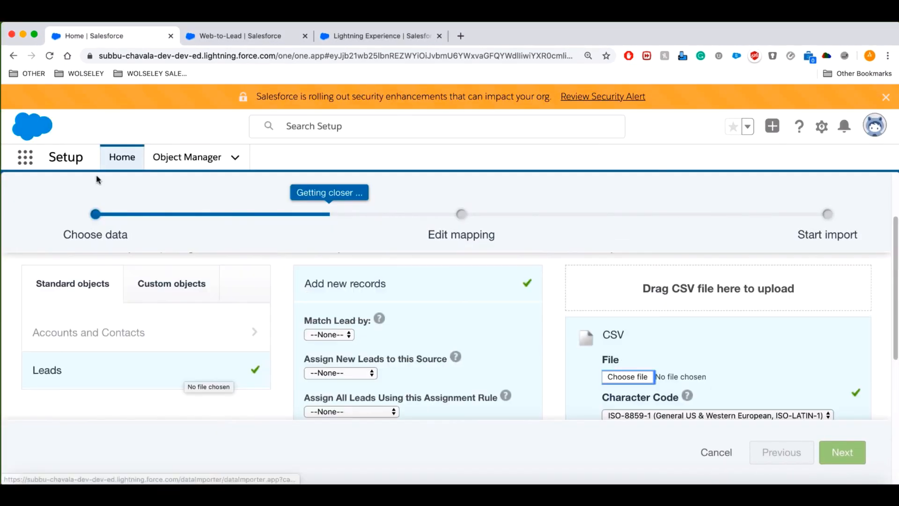
pyautogui.click(12, 56)
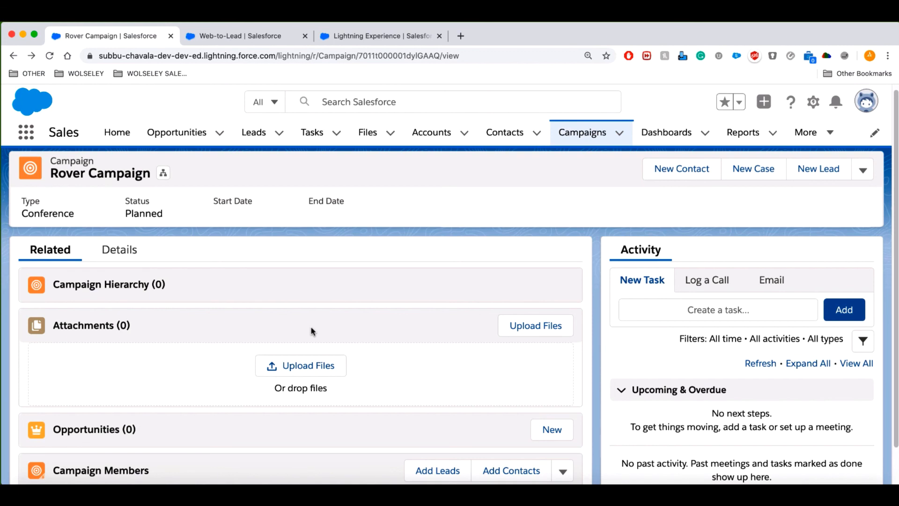
# Launch Import Leads and Contacts from the Rover Campaign's Campaign Members menu.
pyautogui.scroll(-2, 486, 311)
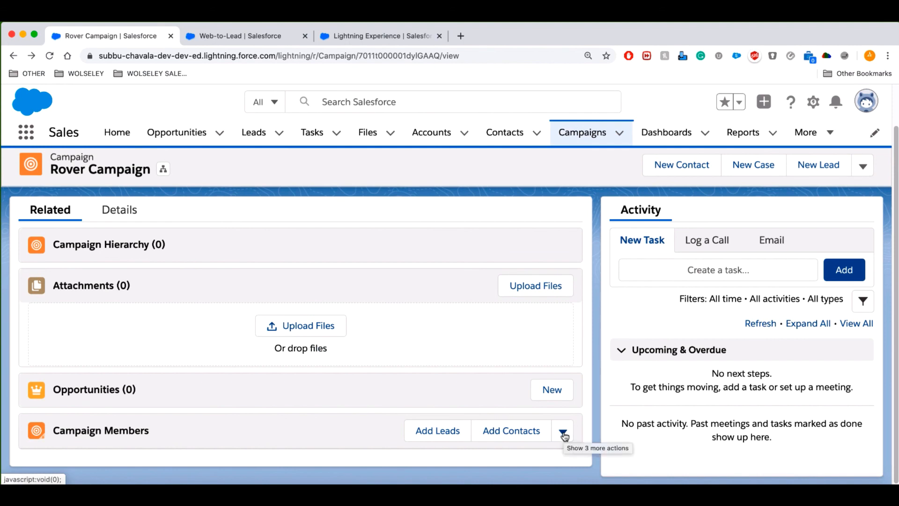
pyautogui.click(563, 433)
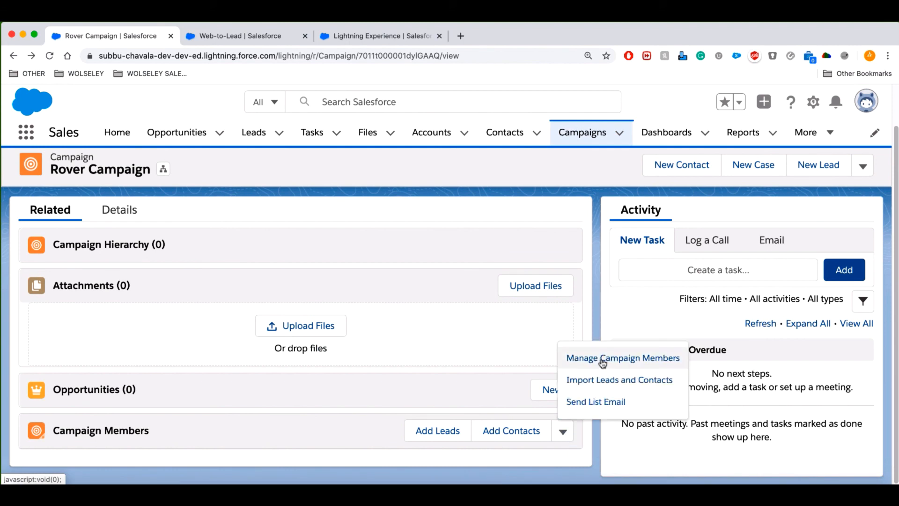
pyautogui.click(604, 380)
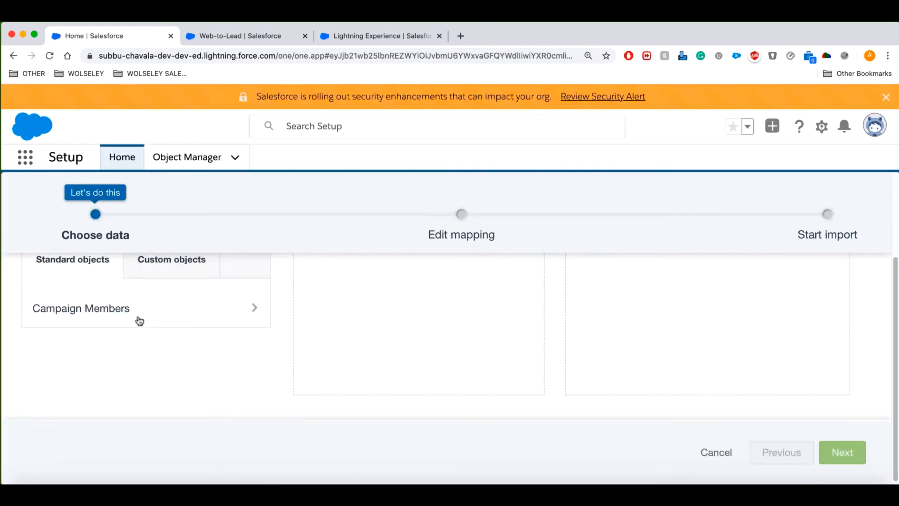
pyautogui.scroll(-3, 370, 297)
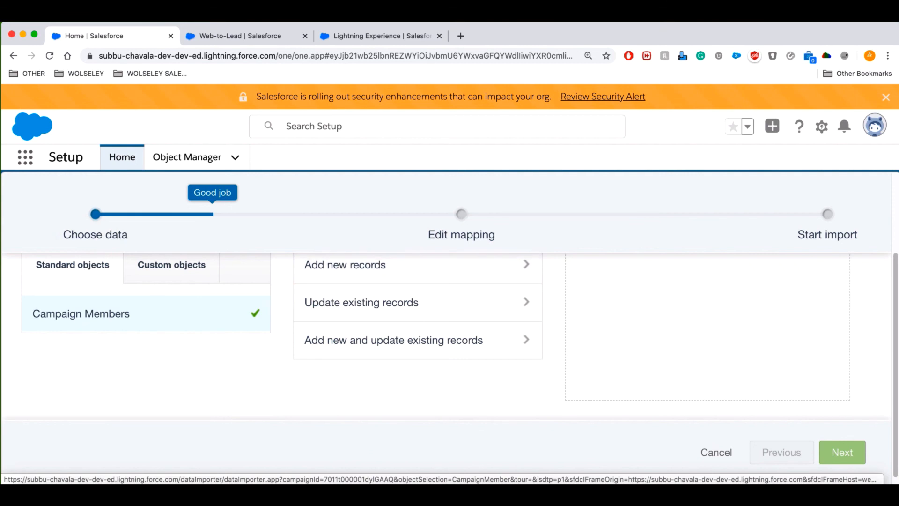
pyautogui.press('super+Tab')
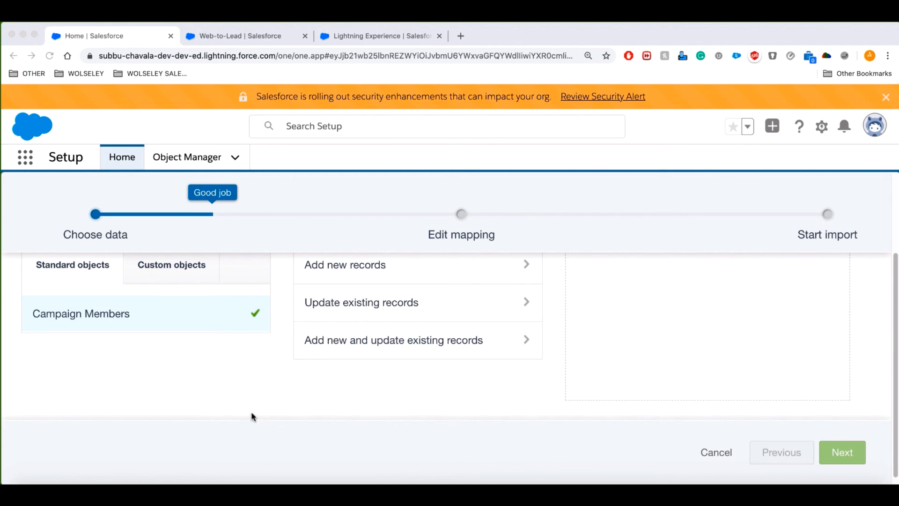
# Search Google for 'salesforce editions' in a new browser tab.
pyautogui.click(461, 36)
pyautogui.write('google.com')
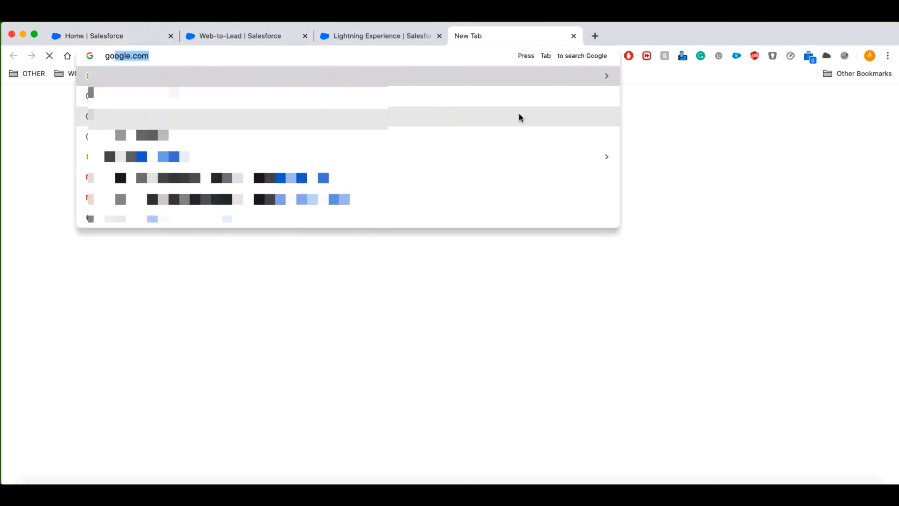
pyautogui.press('Return')
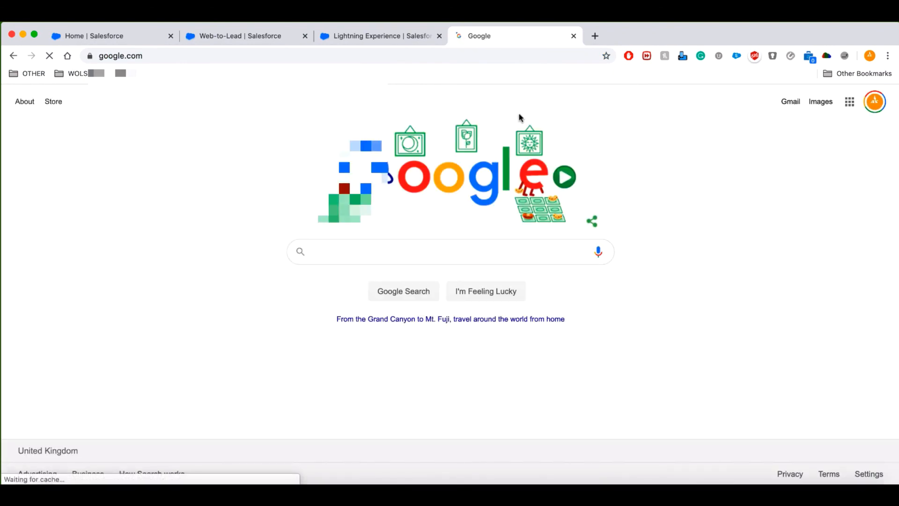
pyautogui.write('salesforce ed')
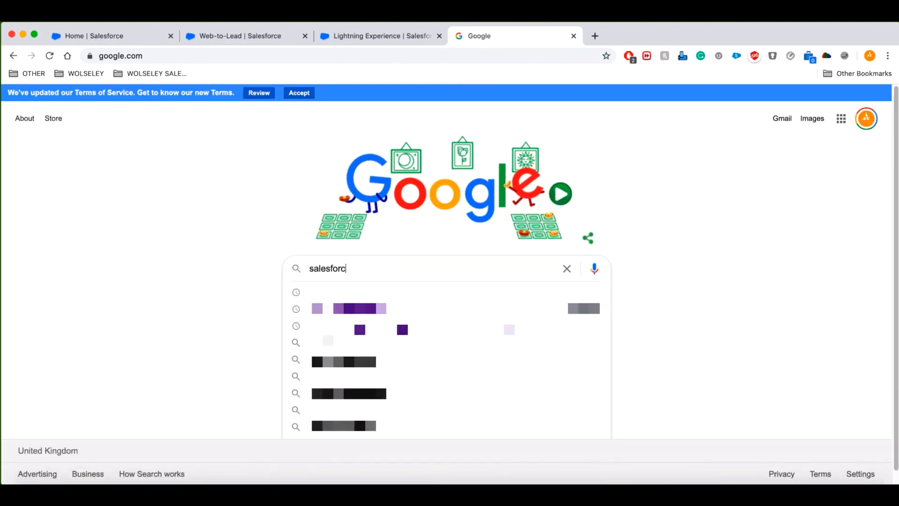
pyautogui.write('itions')
pyautogui.press('Return')
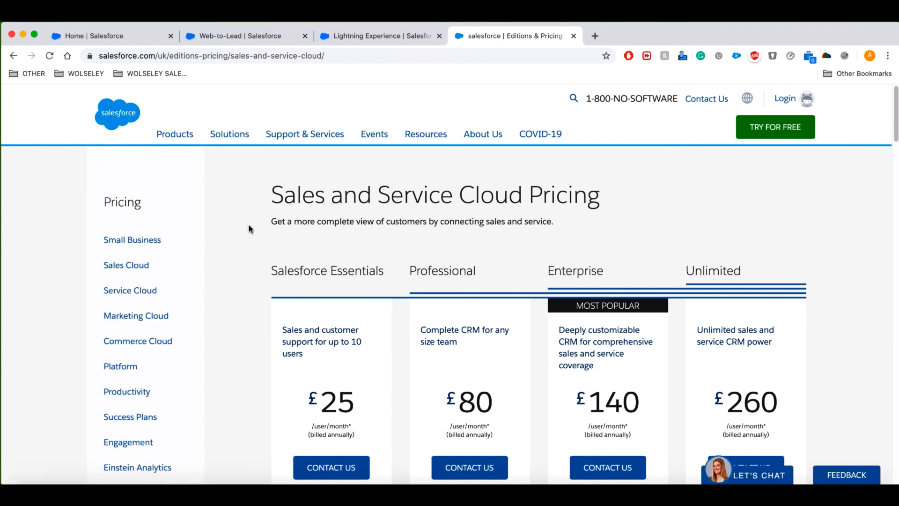
# Open the Sales Cloud pricing page, then return to the Salesforce import wizard tab.
pyautogui.scroll(-1, 252, 233)
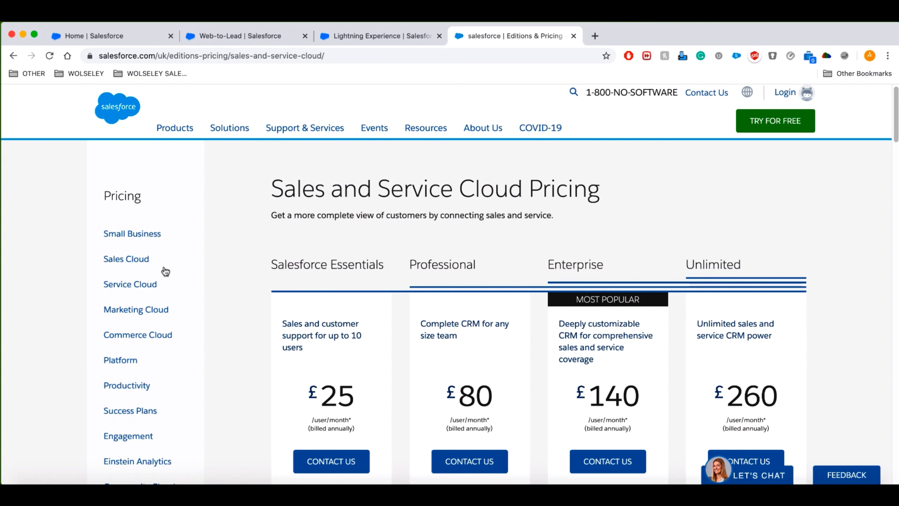
pyautogui.click(130, 264)
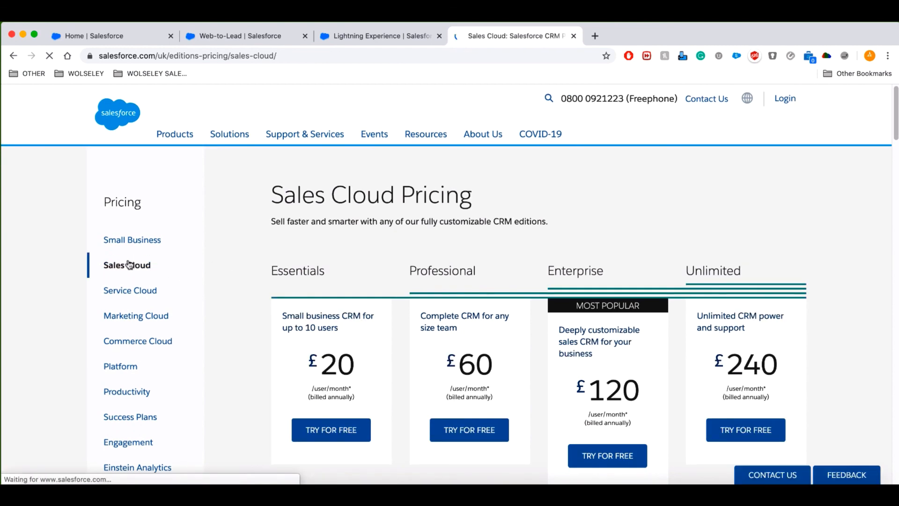
pyautogui.click(90, 36)
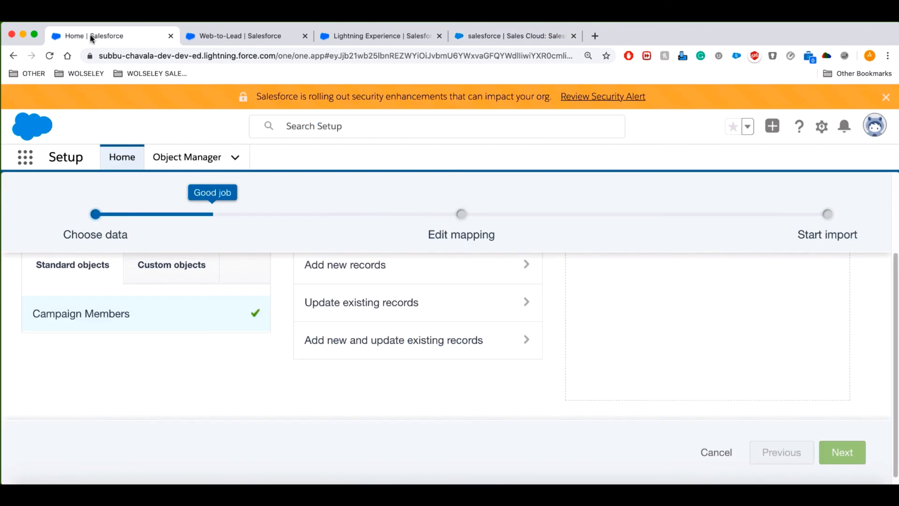
# Show all apps in the App Launcher, glancing at the pricing tab in between.
pyautogui.click(25, 156)
pyautogui.click(41, 402)
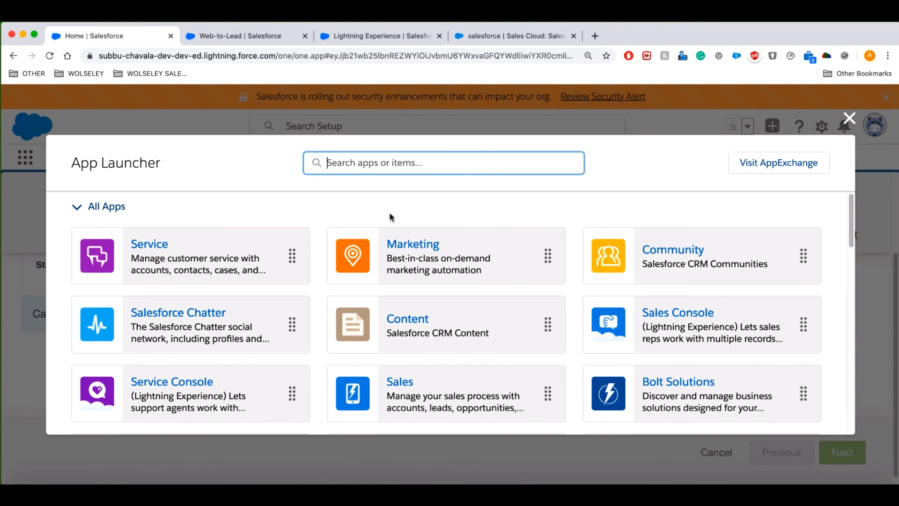
pyautogui.click(473, 36)
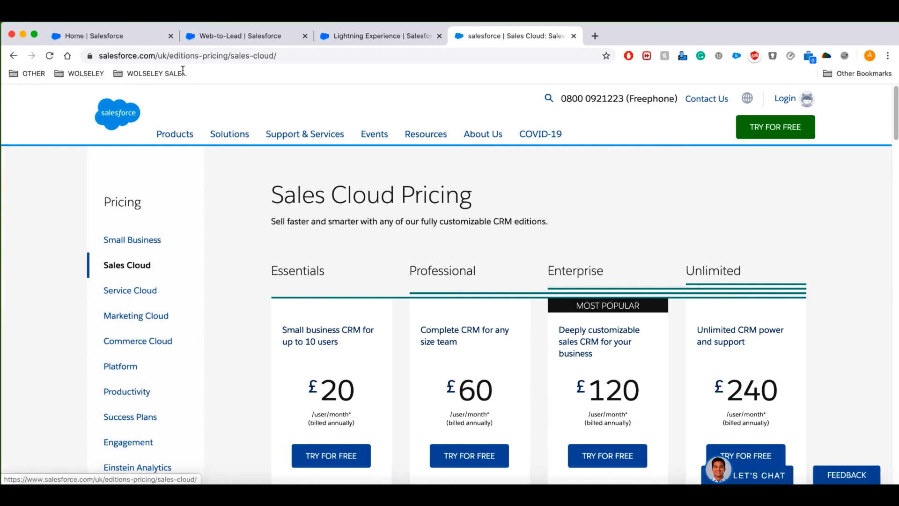
pyautogui.click(103, 36)
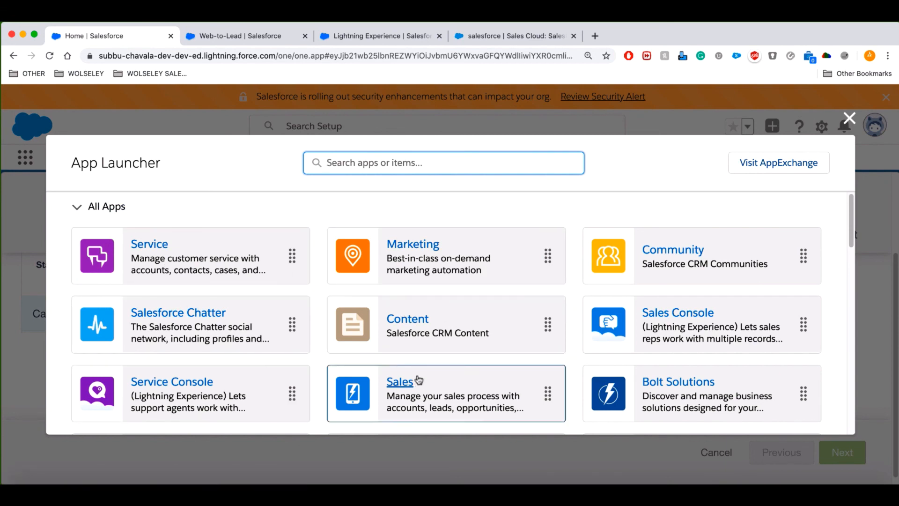
# Switch from the Sales app to the Service app and reveal the Resources, Supplies and Towers items.
pyautogui.click(404, 386)
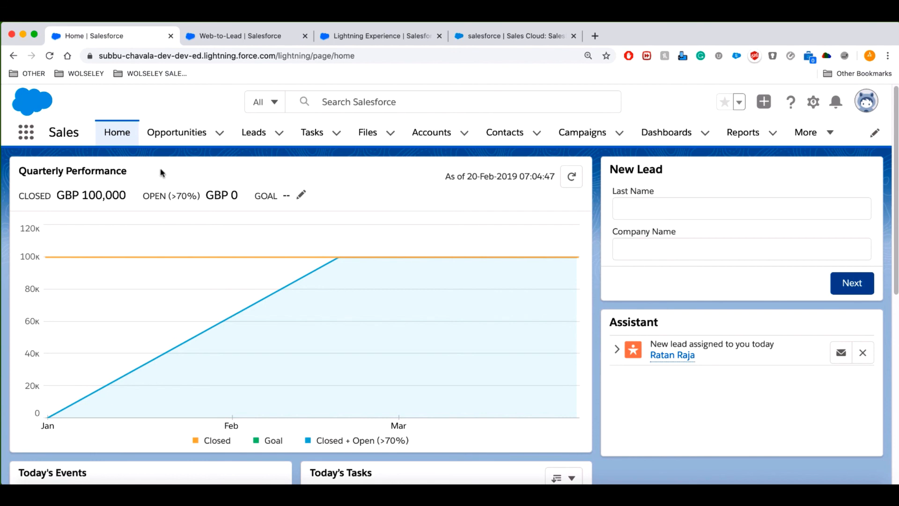
pyautogui.click(26, 133)
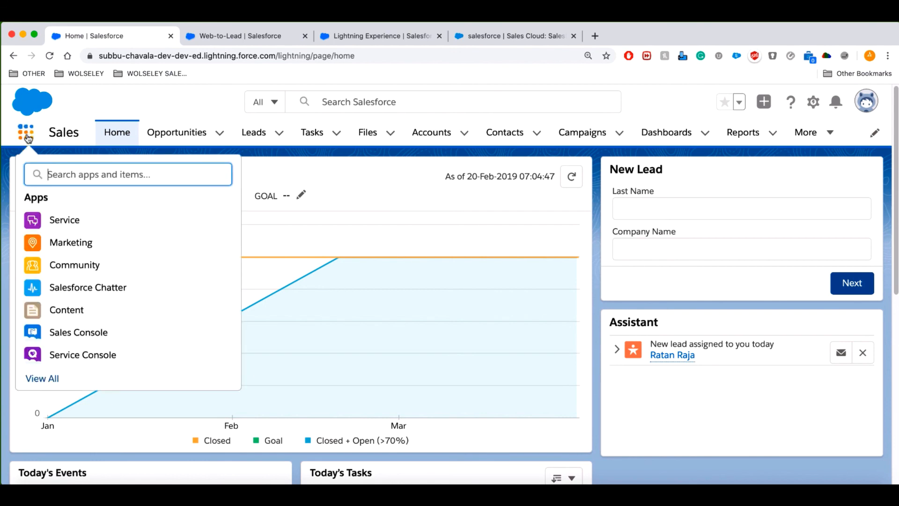
pyautogui.click(157, 212)
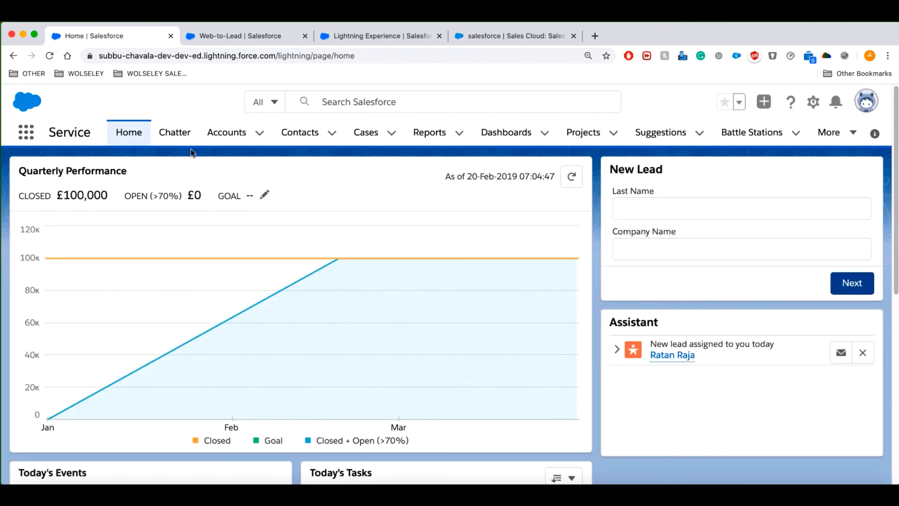
pyautogui.click(830, 133)
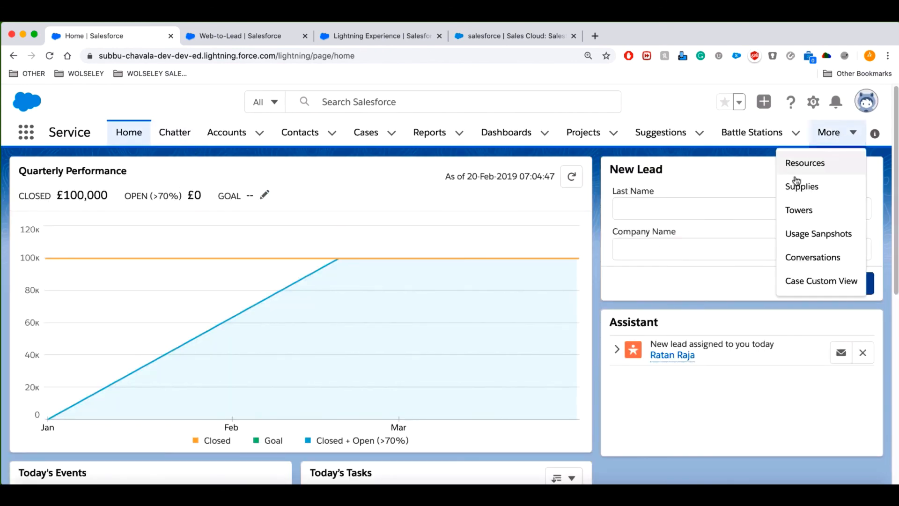